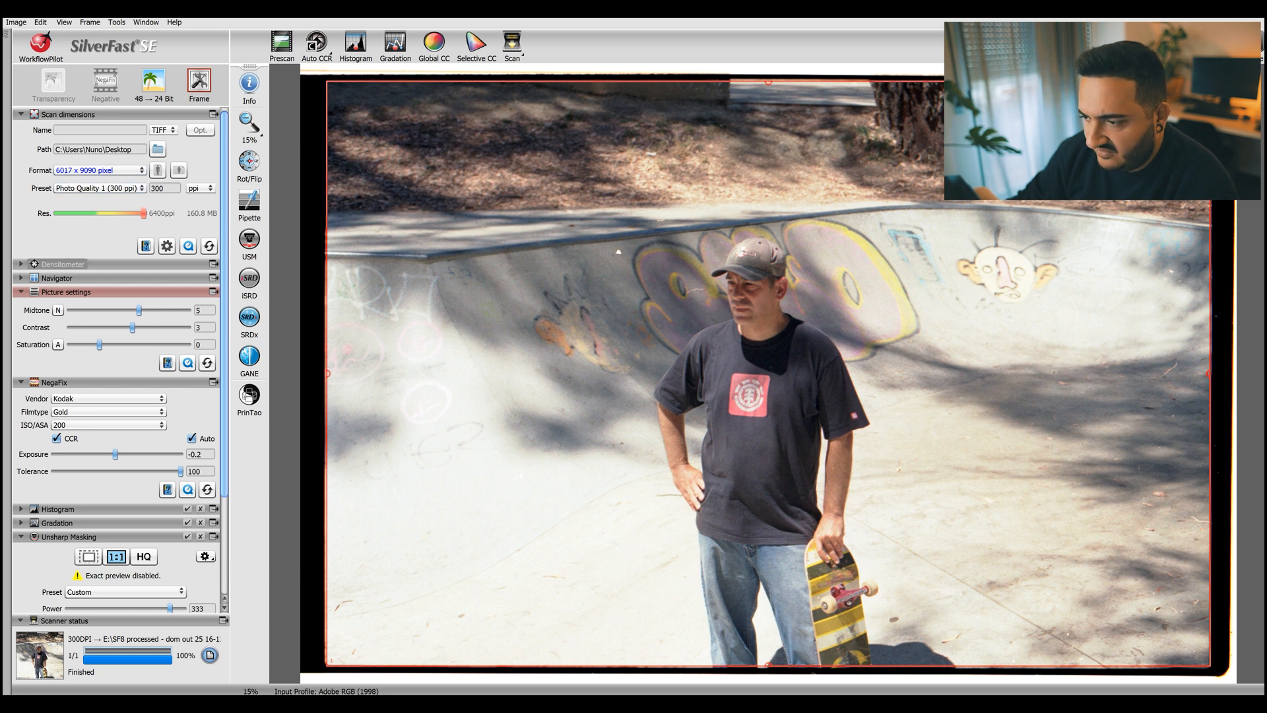
Choose the Gold film type at ISO 200 for the Kodak negative profile in NegaFix.
{"action": "scroll", "coordinate": [63, 277], "scroll_direction": "down", "scroll_amount": 1}
{"action": "scroll", "coordinate": [63, 277], "scroll_direction": "down", "scroll_amount": 2}
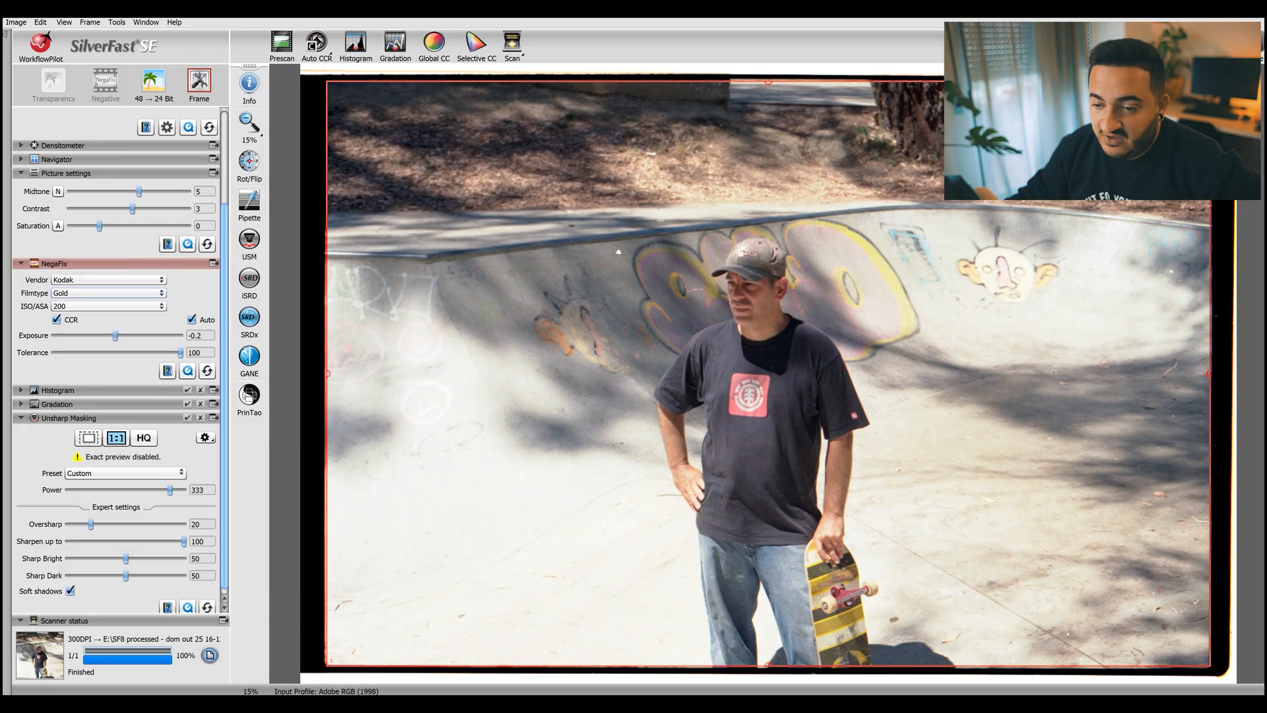
{"action": "left_click", "coordinate": [109, 293]}
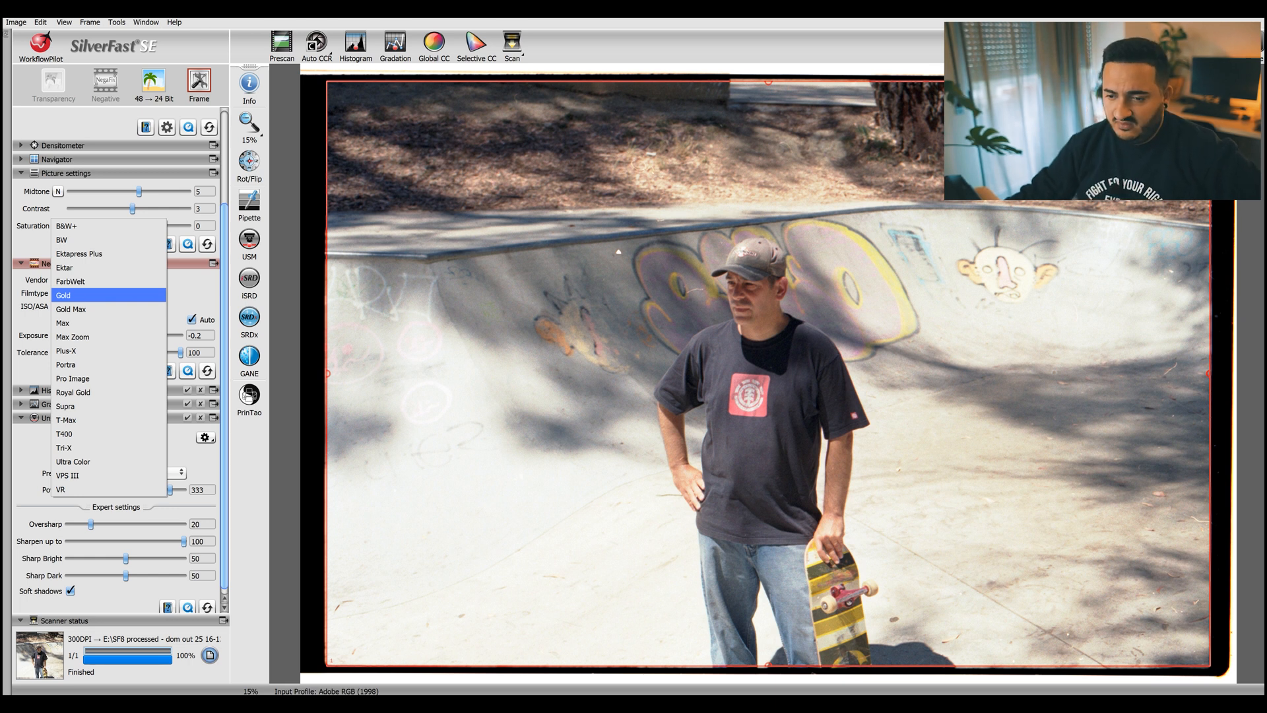
{"action": "left_click", "coordinate": [108, 295]}
{"action": "left_click", "coordinate": [108, 306]}
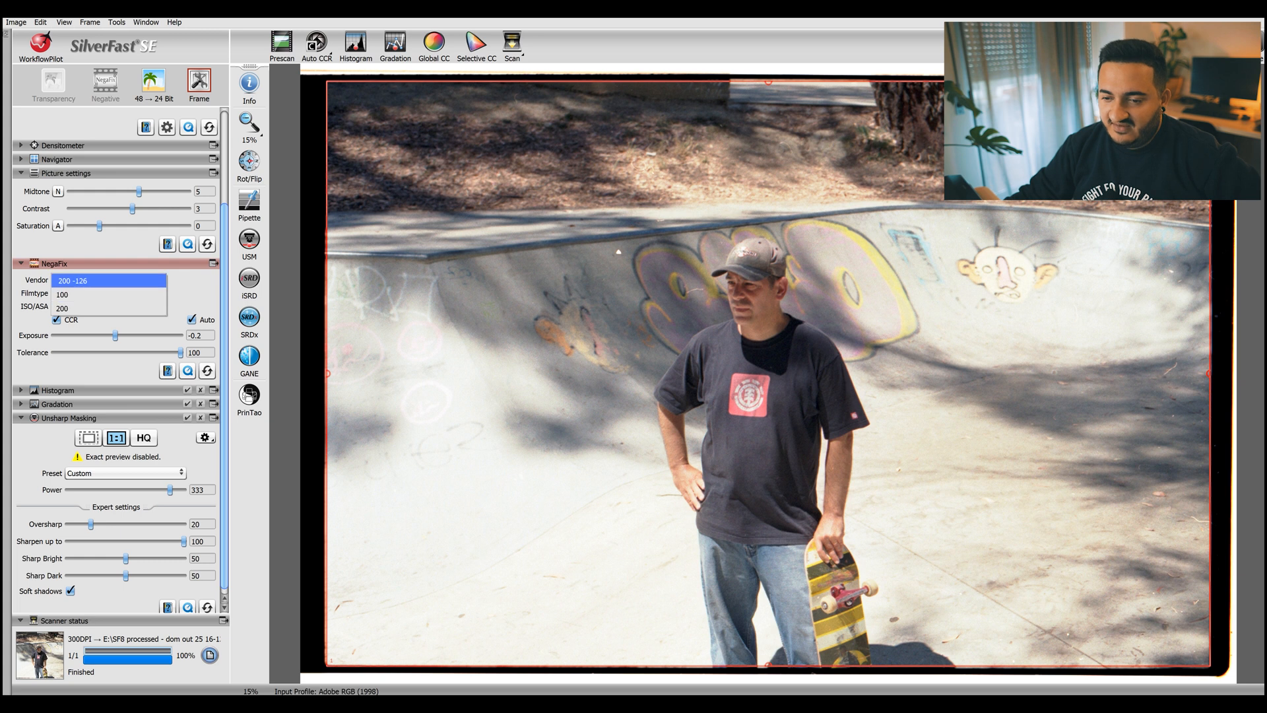
{"action": "left_click", "coordinate": [108, 308]}
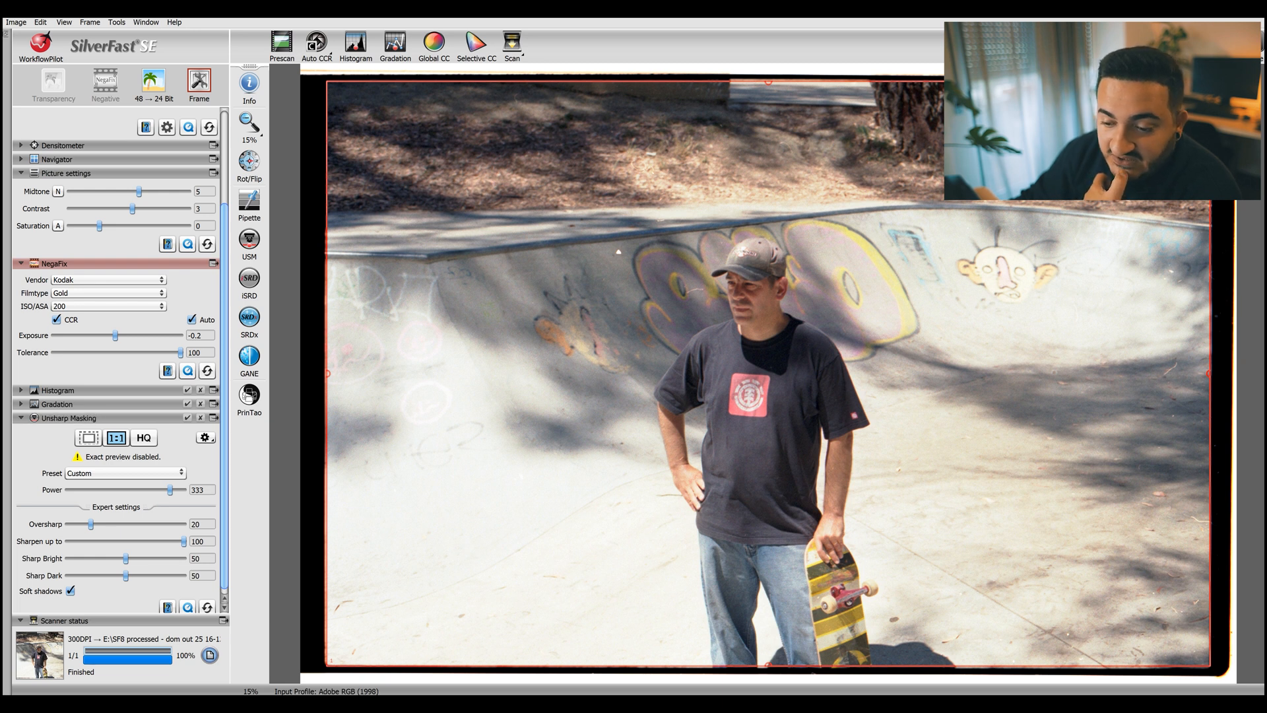
Switch to Photoshop to compare the processed TIFF scan with the SilverFast preview.
{"action": "scroll", "coordinate": [116, 363], "scroll_direction": "down", "scroll_amount": 1}
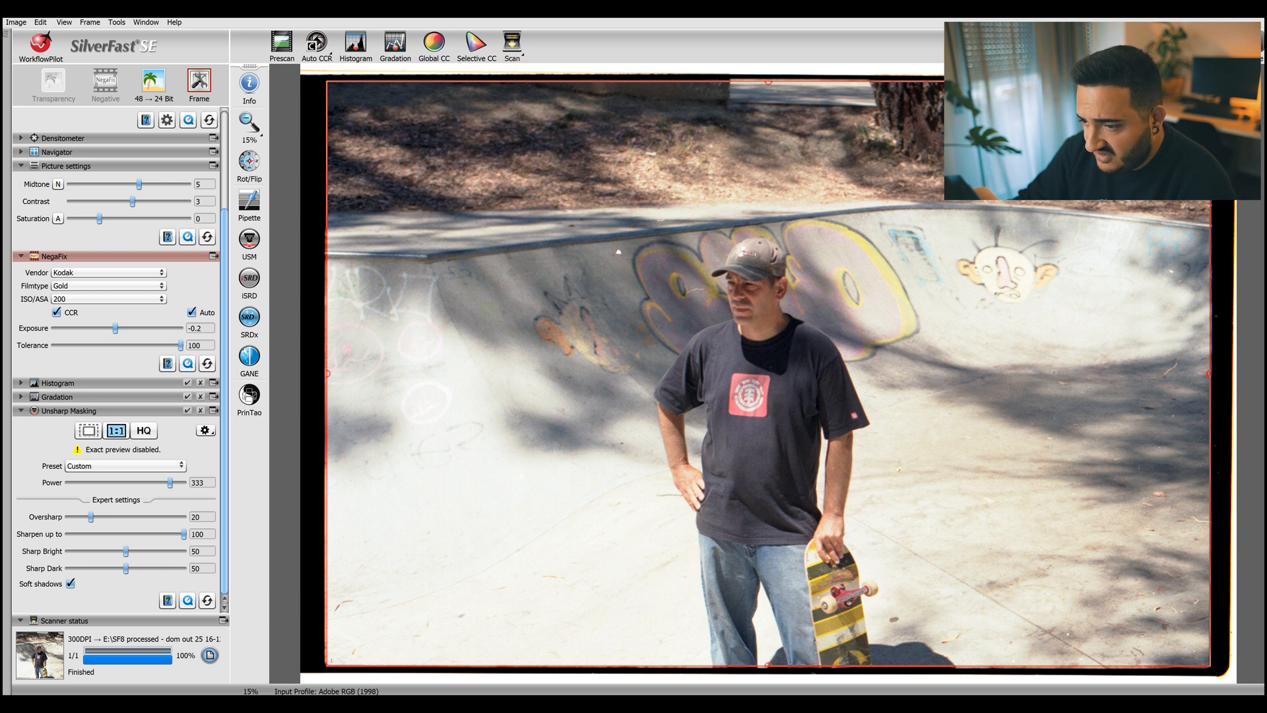
{"action": "key", "text": "alt+Tab"}
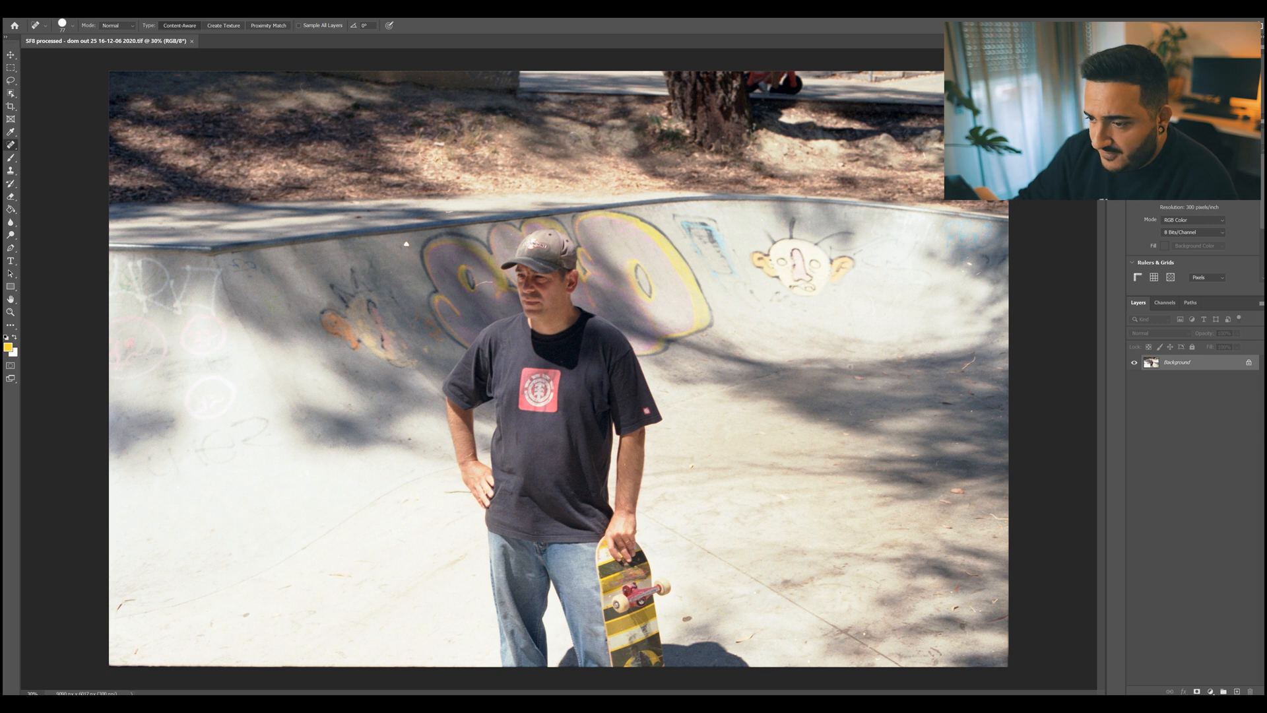
{"action": "key", "text": "alt+Tab"}
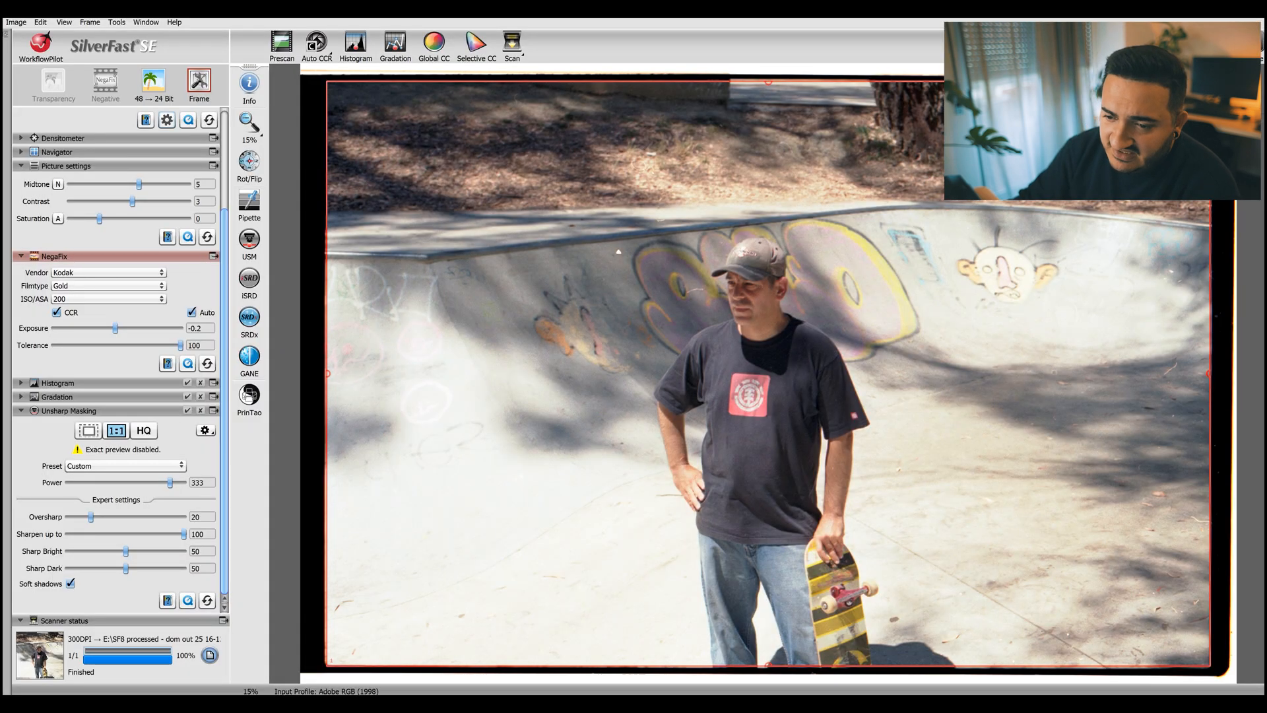
{"action": "scroll", "coordinate": [167, 239], "scroll_direction": "up", "scroll_amount": 4}
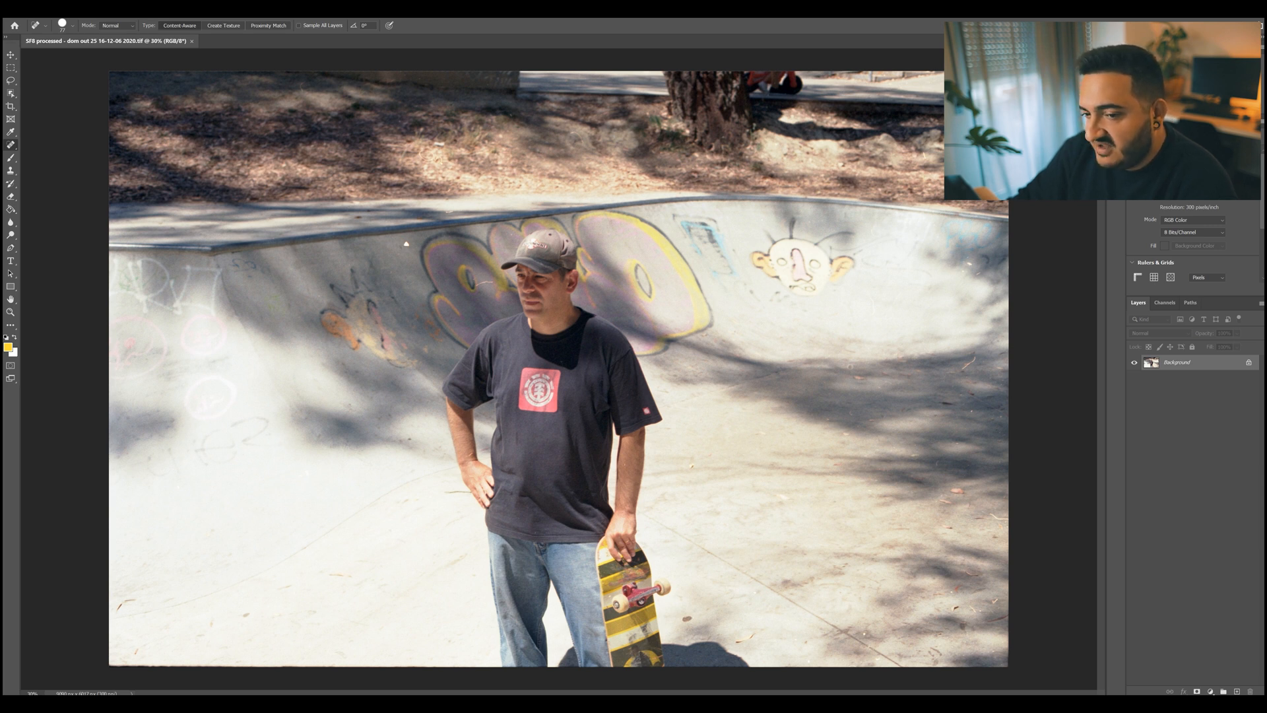
Adjust the content-aware Spot Healing Brush size and remove the white triangular dust spot on the wall beside the purple graffiti.
{"action": "scroll", "coordinate": [406, 243], "scroll_direction": "up", "scroll_amount": 5}
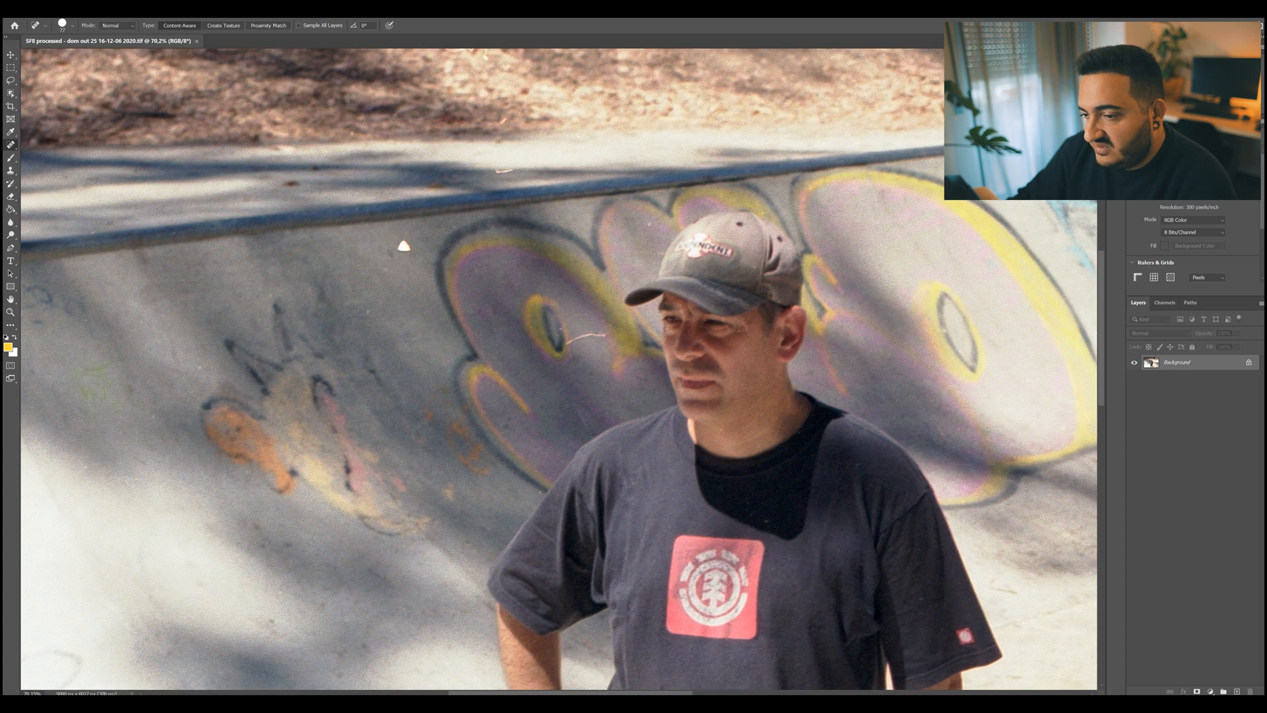
{"action": "right_click", "coordinate": [403, 245]}
{"action": "left_click_drag", "start_coordinate": [450, 269], "coordinate": [458, 269]}
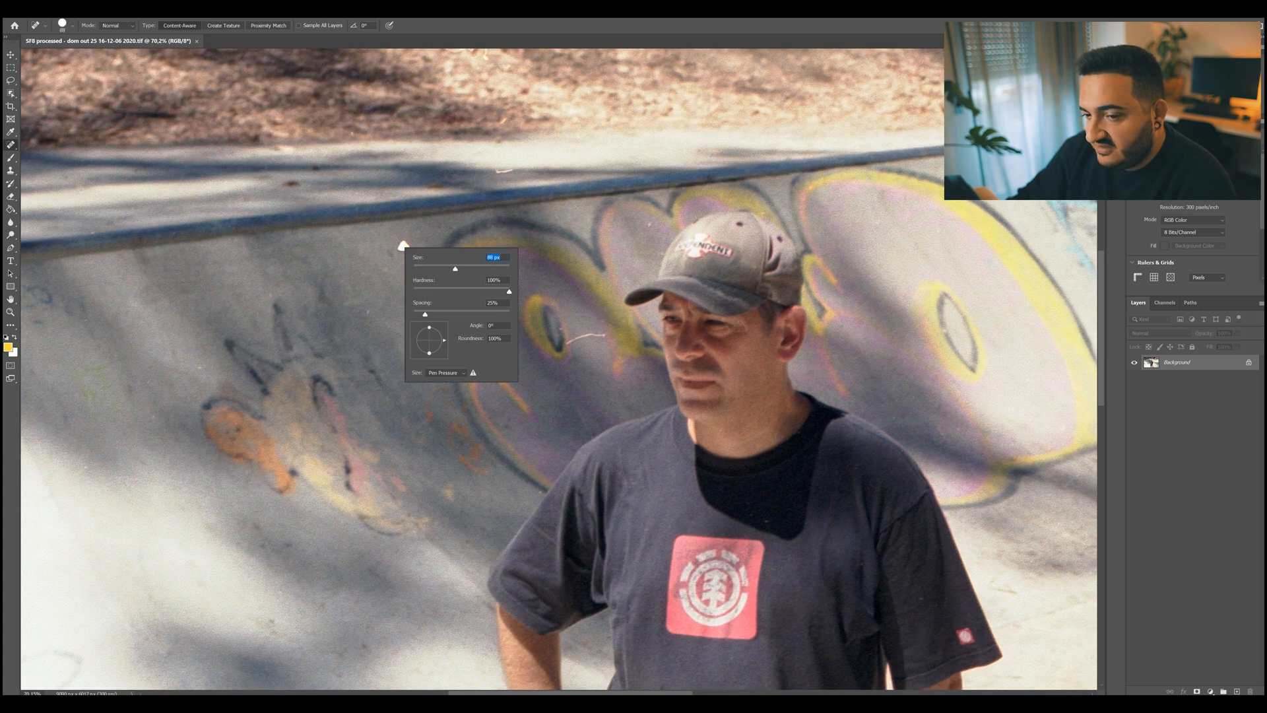
{"action": "right_click", "coordinate": [10, 144]}
{"action": "left_click", "coordinate": [66, 144]}
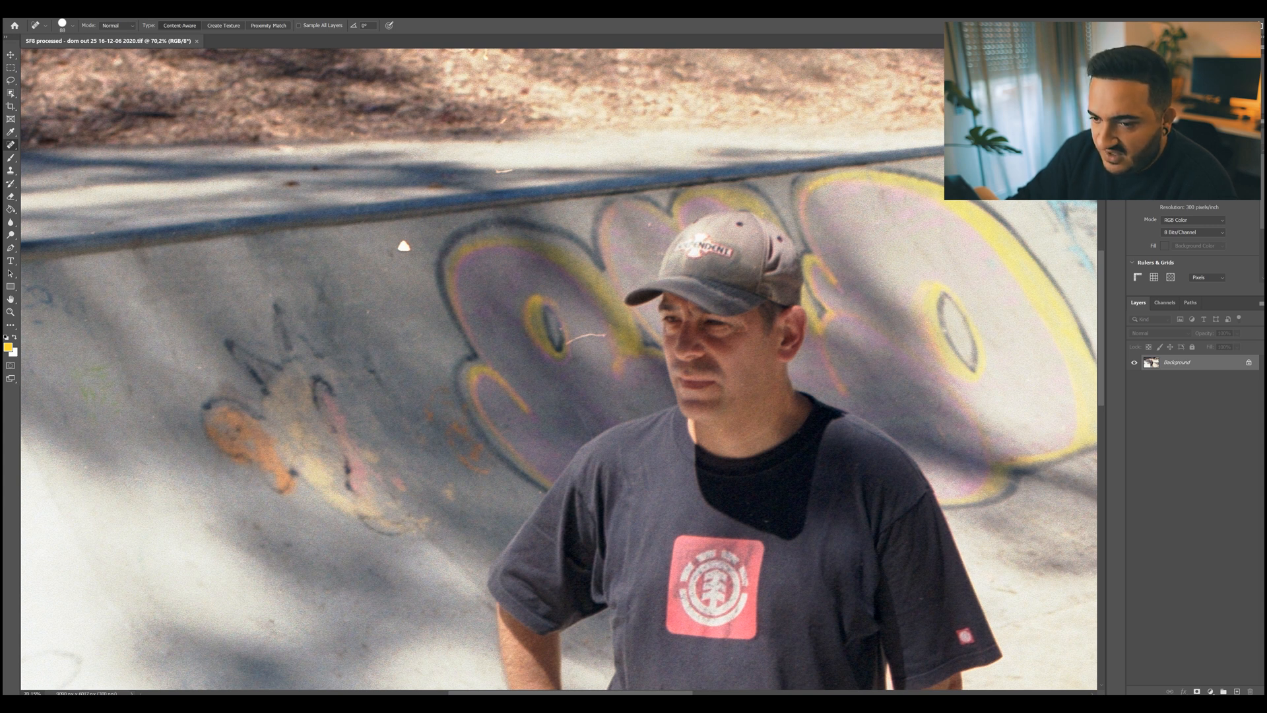
{"action": "left_click", "coordinate": [404, 247]}
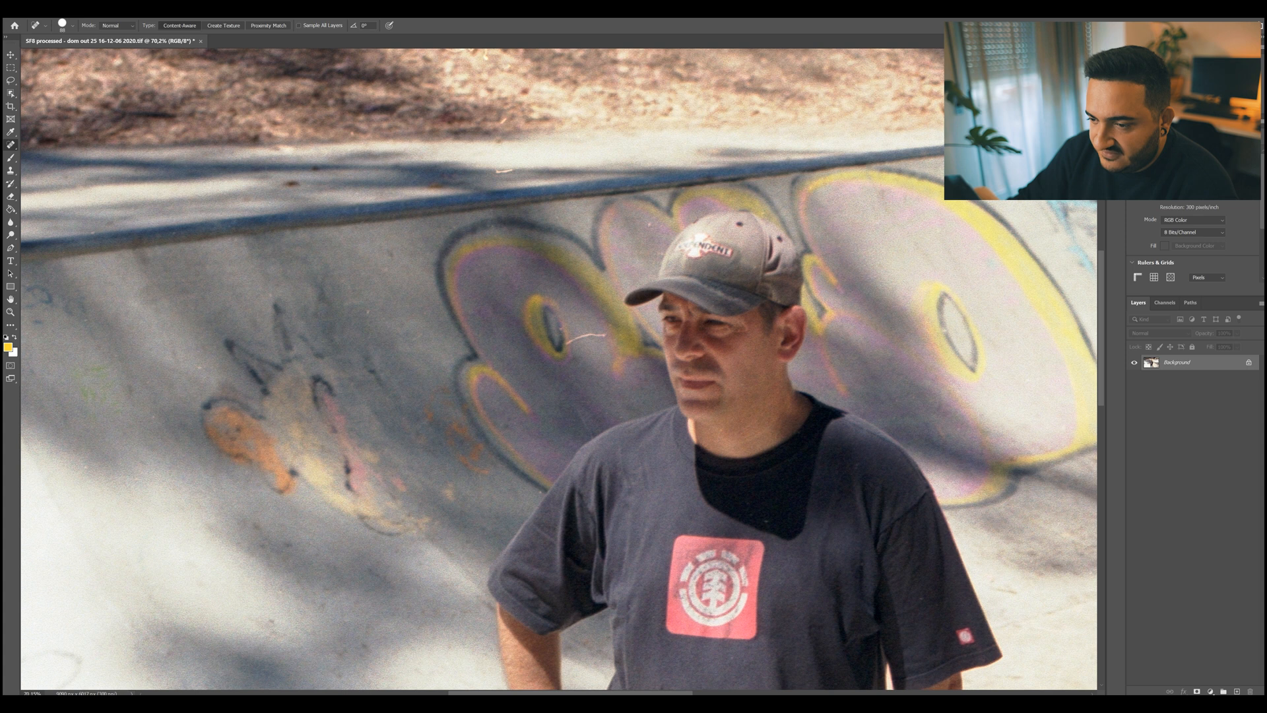
Reduce the healing brush size and remove the short hair on the ledge and the thin one across the purple graffiti.
{"action": "scroll", "coordinate": [558, 369], "scroll_direction": "down", "scroll_amount": 2}
{"action": "right_click", "coordinate": [512, 149]}
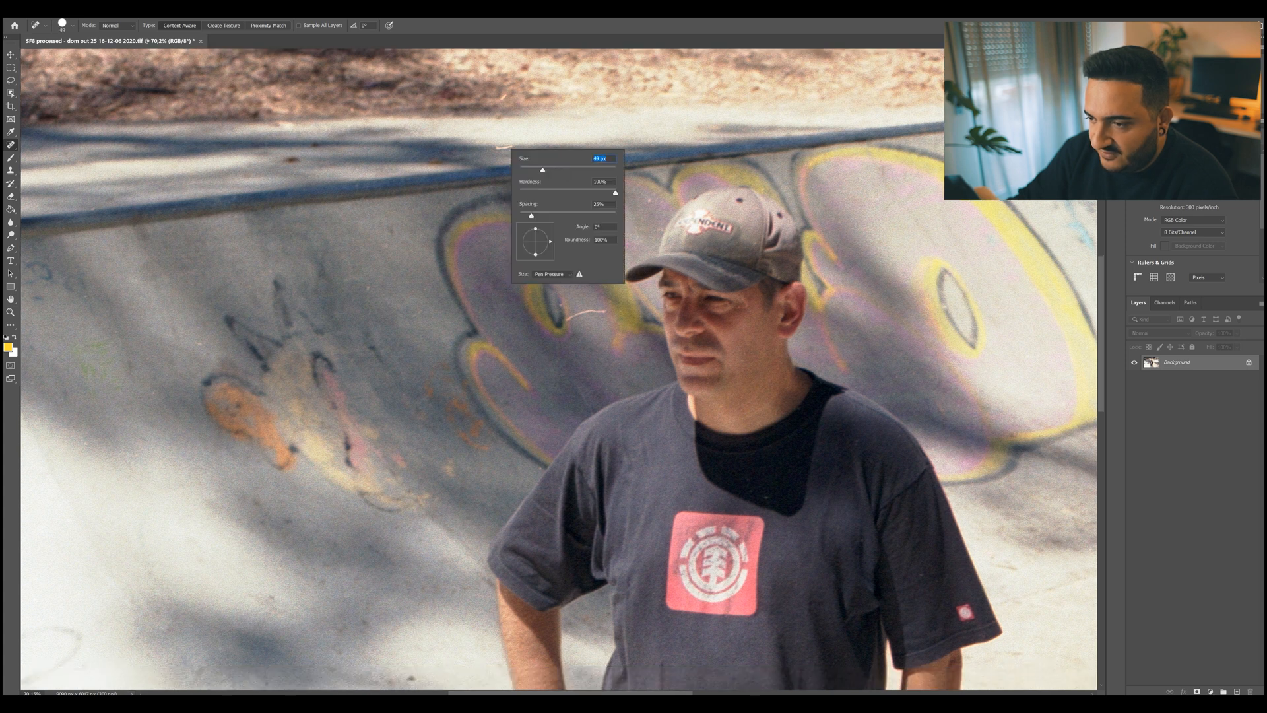
{"action": "left_click_drag", "start_coordinate": [542, 170], "coordinate": [535, 171]}
{"action": "left_click", "coordinate": [502, 147]}
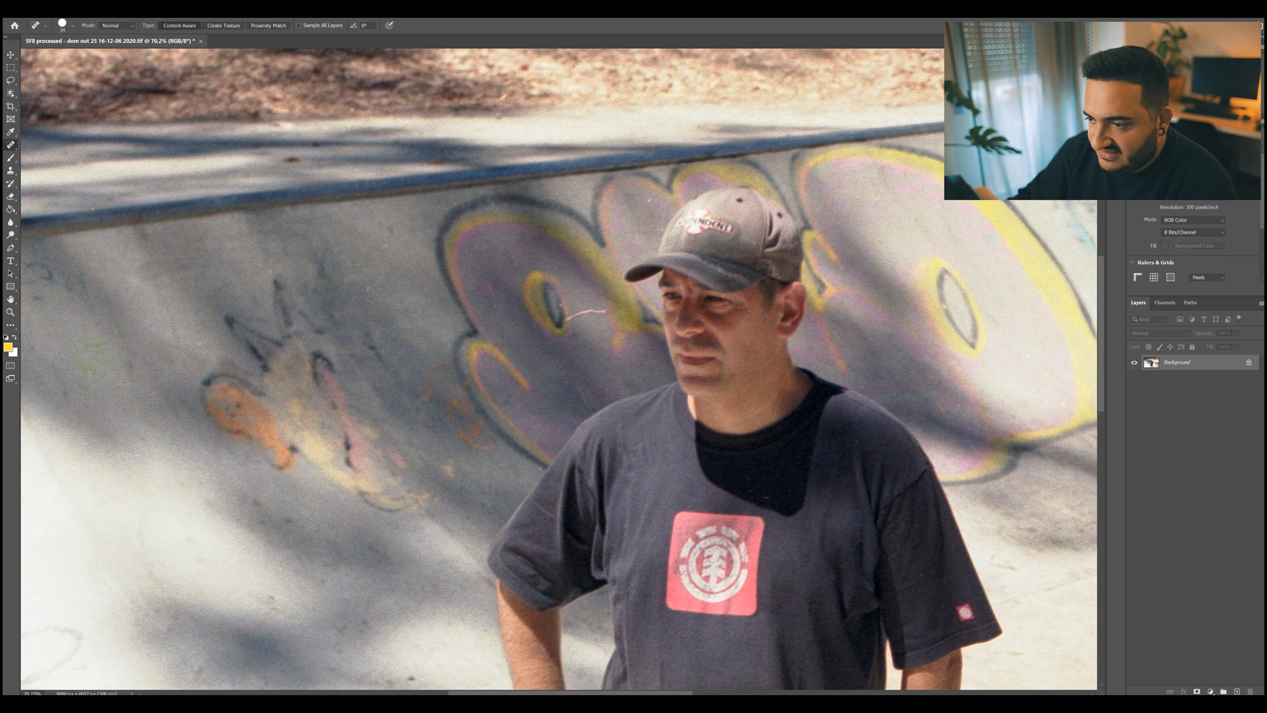
{"action": "left_click_drag", "start_coordinate": [568, 320], "coordinate": [606, 310]}
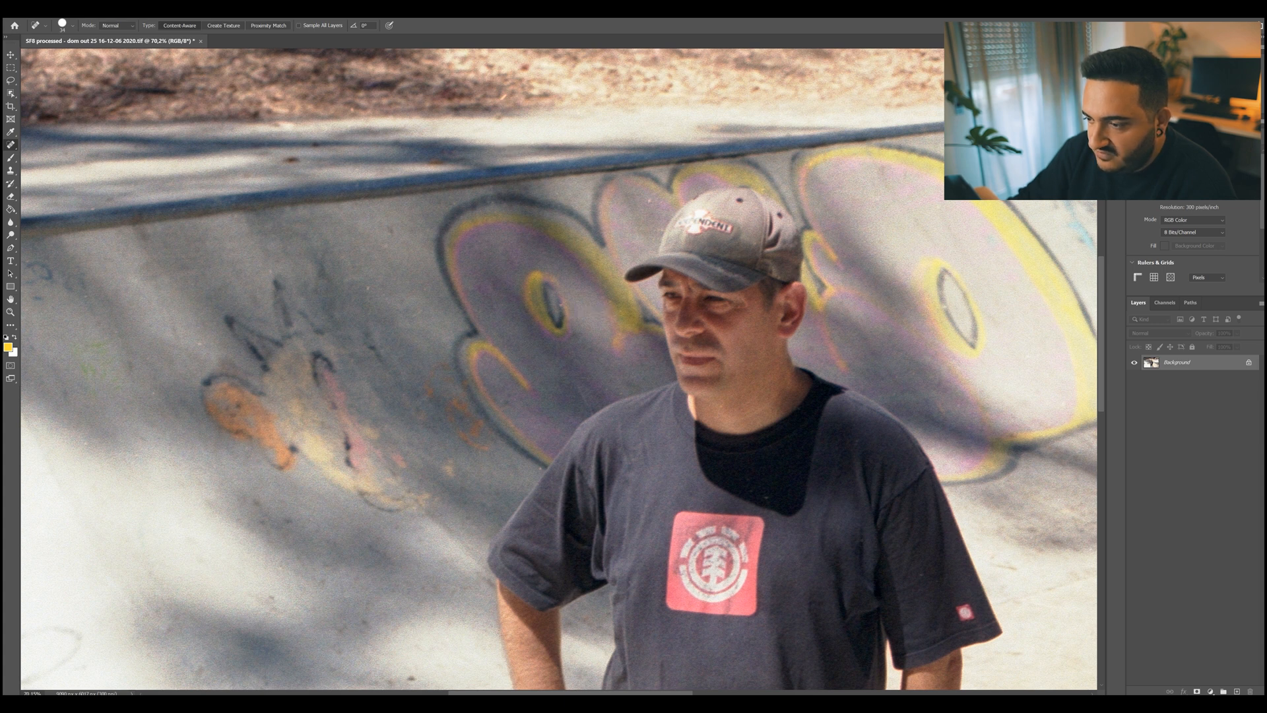
Heal the reddish-brown debris marks near the lower-left corner of the photo's concrete floor.
{"action": "left_click_drag", "start_coordinate": [561, 316], "coordinate": [745, 613]}
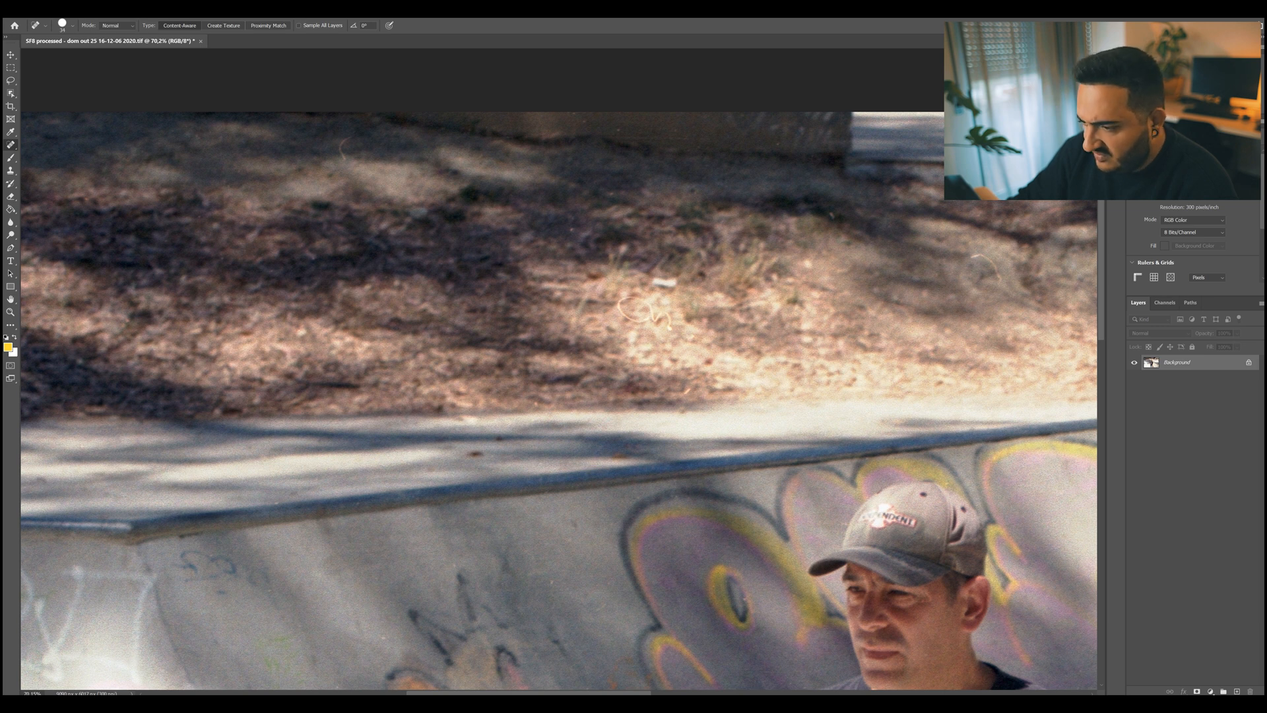
{"action": "left_click_drag", "start_coordinate": [745, 396], "coordinate": [637, 400]}
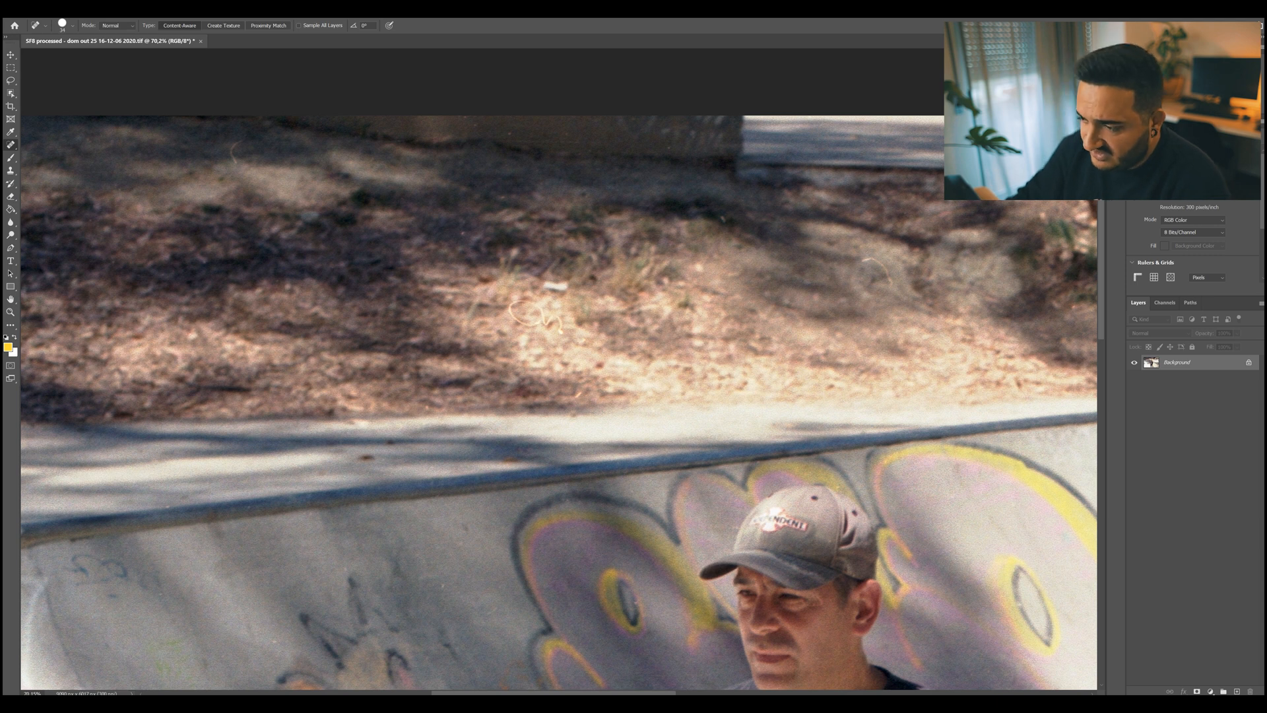
{"action": "left_click_drag", "start_coordinate": [396, 594], "coordinate": [913, 156]}
{"action": "left_click_drag", "start_coordinate": [792, 627], "coordinate": [667, 101]}
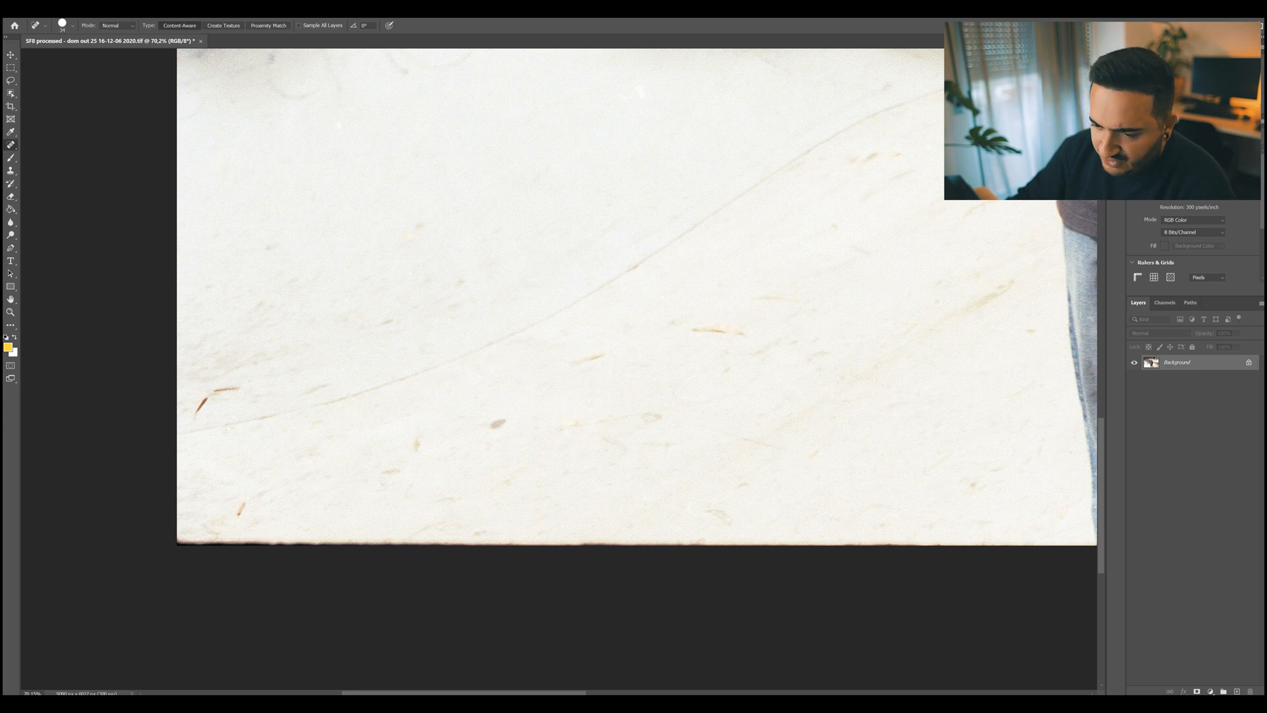
{"action": "mouse_move", "coordinate": [193, 421]}
{"action": "left_mouse_down"}
{"action": "mouse_move", "coordinate": [206, 398]}
{"action": "mouse_move", "coordinate": [237, 389]}
{"action": "left_mouse_up"}
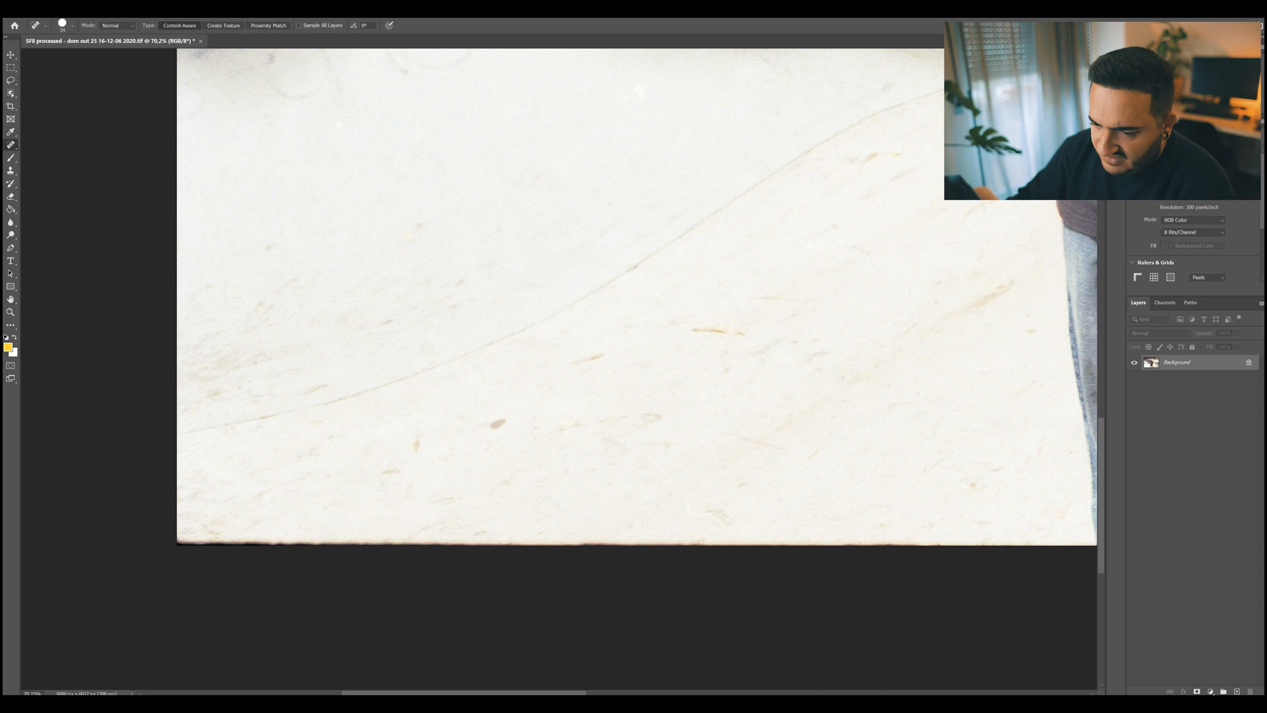
Enlarge the healing brush and remove the dark spot and the curled leaf on the concrete beside the skateboard.
{"action": "mouse_move", "coordinate": [1029, 317]}
{"action": "left_mouse_down"}
{"action": "mouse_move", "coordinate": [230, 507]}
{"action": "mouse_move", "coordinate": [53, 392]}
{"action": "mouse_move", "coordinate": [38, 325]}
{"action": "left_mouse_up"}
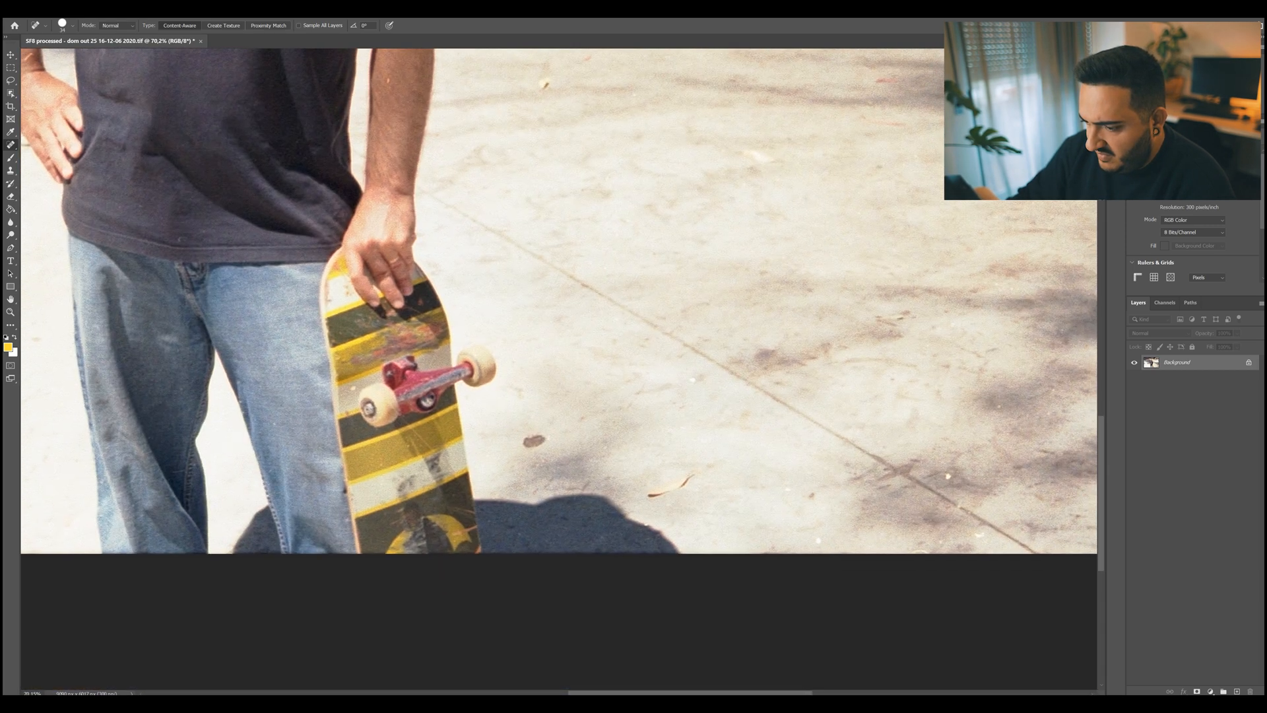
{"action": "right_click", "coordinate": [534, 440]}
{"action": "mouse_move", "coordinate": [560, 461]}
{"action": "left_mouse_down"}
{"action": "mouse_move", "coordinate": [578, 461]}
{"action": "mouse_move", "coordinate": [540, 439]}
{"action": "left_mouse_up"}
{"action": "mouse_move", "coordinate": [646, 494]}
{"action": "left_mouse_down"}
{"action": "mouse_move", "coordinate": [690, 474]}
{"action": "mouse_move", "coordinate": [437, 394]}
{"action": "mouse_move", "coordinate": [243, 505]}
{"action": "mouse_move", "coordinate": [360, 656]}
{"action": "left_mouse_up"}
Heal the curved hair below the face graffiti and the white specks on the wall near the photo's right edge, adjusting the brush size.
{"action": "left_click_drag", "start_coordinate": [592, 54], "coordinate": [631, 454]}
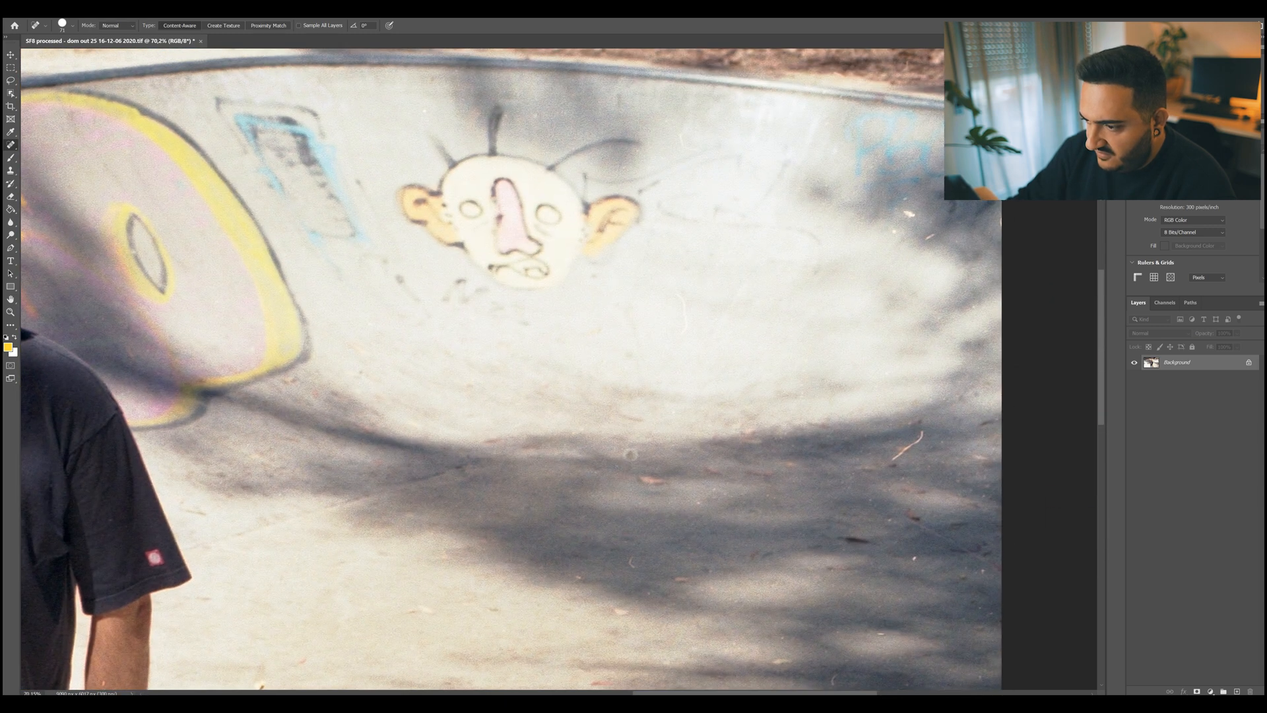
{"action": "right_click", "coordinate": [684, 299]}
{"action": "mouse_move", "coordinate": [726, 321]}
{"action": "left_mouse_down"}
{"action": "mouse_move", "coordinate": [676, 296]}
{"action": "mouse_move", "coordinate": [682, 330]}
{"action": "left_mouse_up"}
{"action": "key", "text": "Return"}
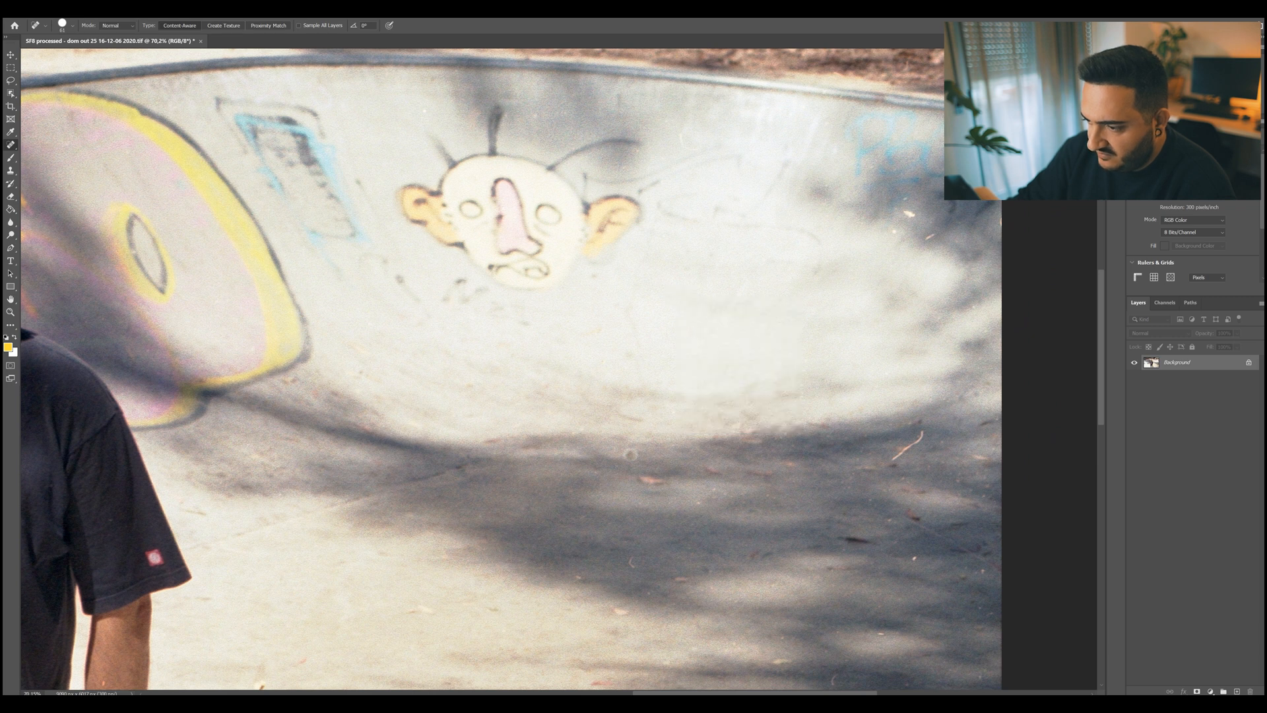
{"action": "right_click", "coordinate": [934, 239]}
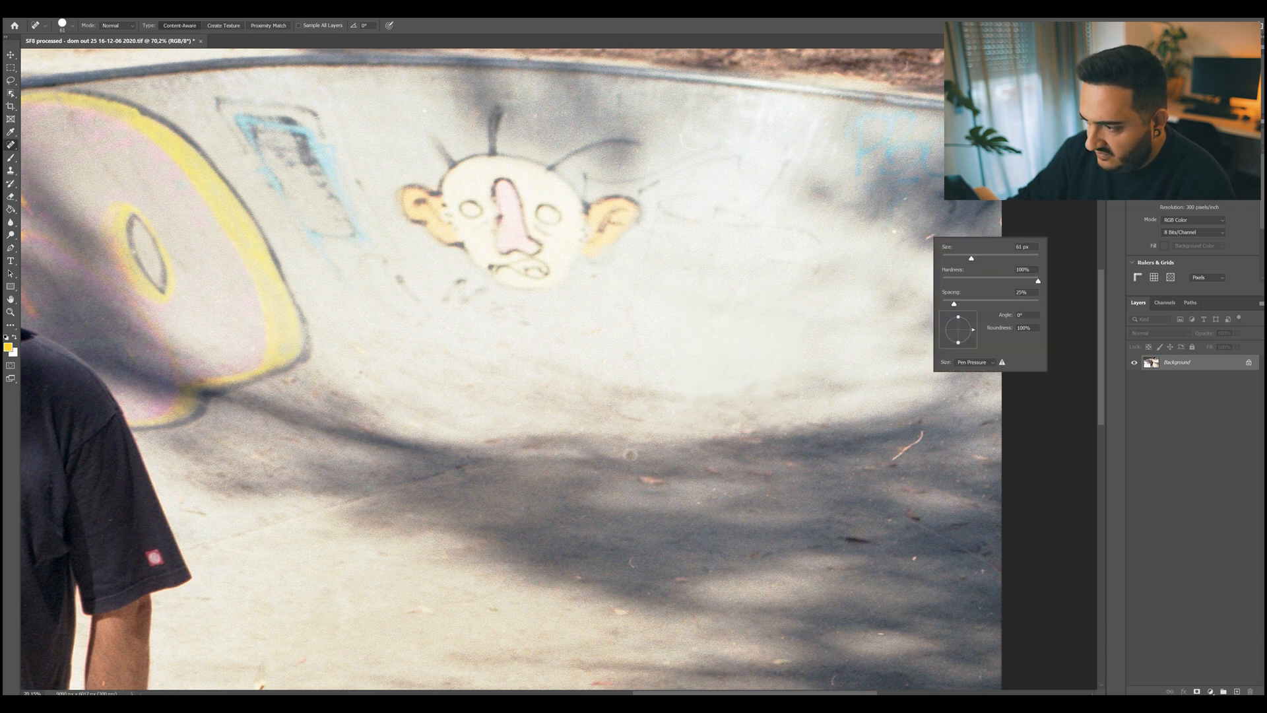
{"action": "key", "text": "Return"}
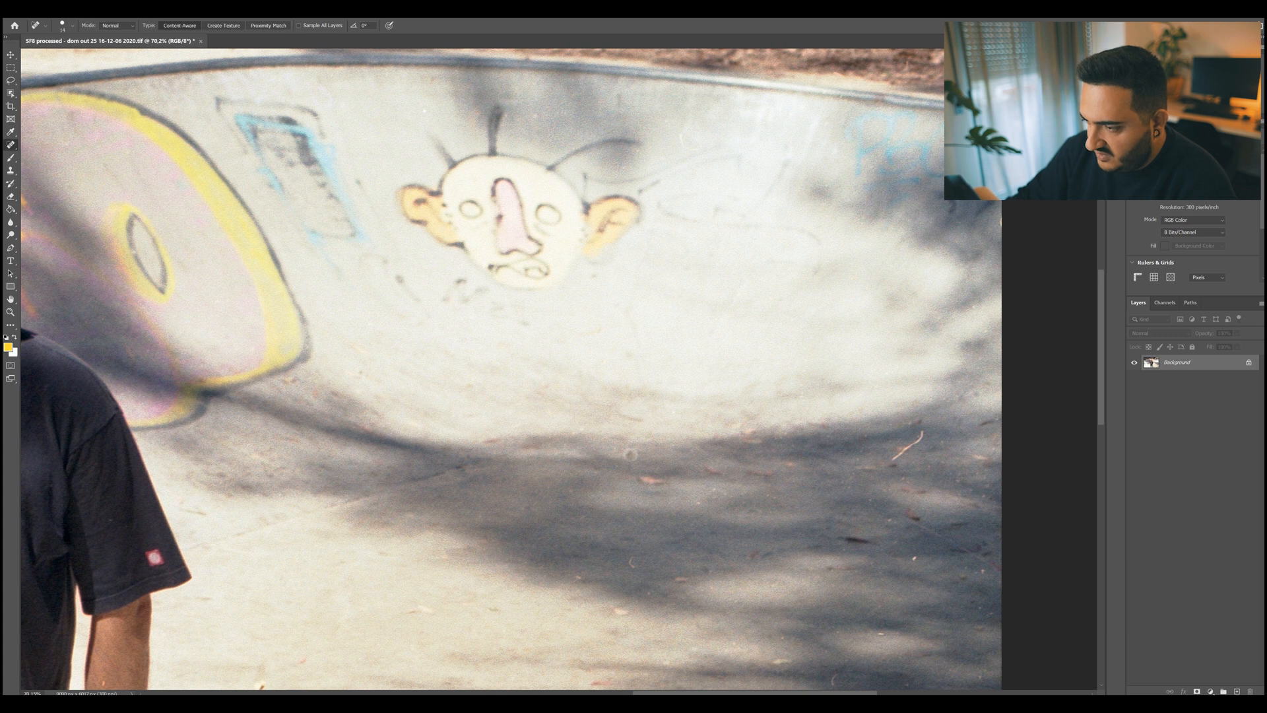
Set the healing brush size to 23 px and remove the small dust specks on the wall around the face graffiti.
{"action": "right_click", "coordinate": [682, 134]}
{"action": "type", "text": "23"}
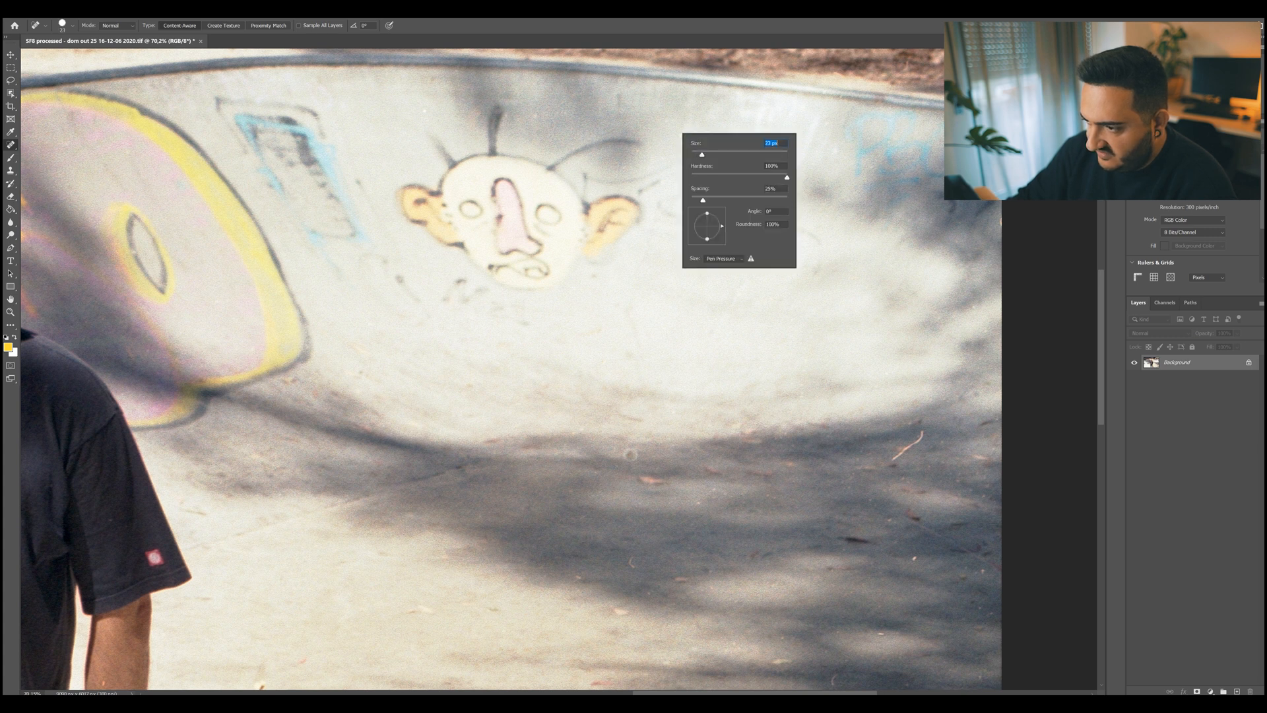
{"action": "key", "text": "Return"}
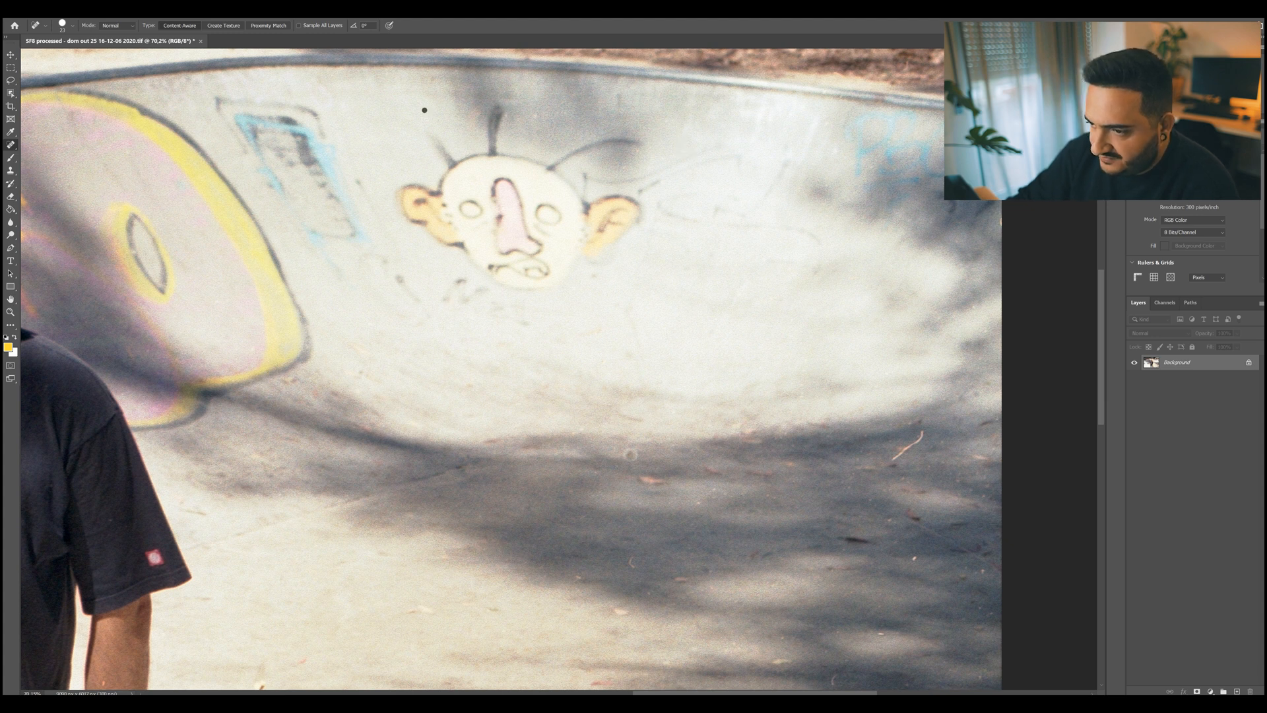
{"action": "left_click_drag", "start_coordinate": [533, 117], "coordinate": [534, 116]}
Trace over the looping, squiggly hair on the leaf-covered bank above the skate bowl to heal it.
{"action": "scroll", "coordinate": [631, 455], "scroll_direction": "down", "scroll_amount": 1}
{"action": "scroll", "coordinate": [391, 365], "scroll_direction": "down", "scroll_amount": 4}
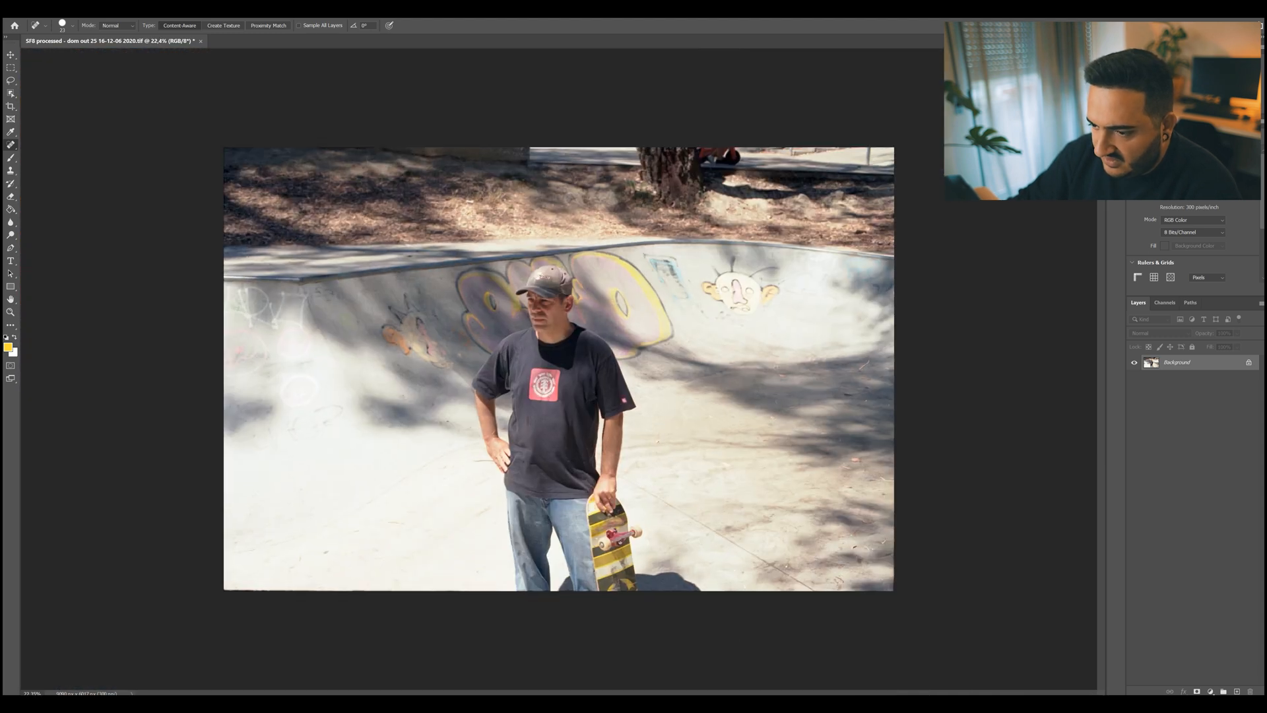
{"action": "scroll", "coordinate": [560, 370], "scroll_direction": "up", "scroll_amount": 1}
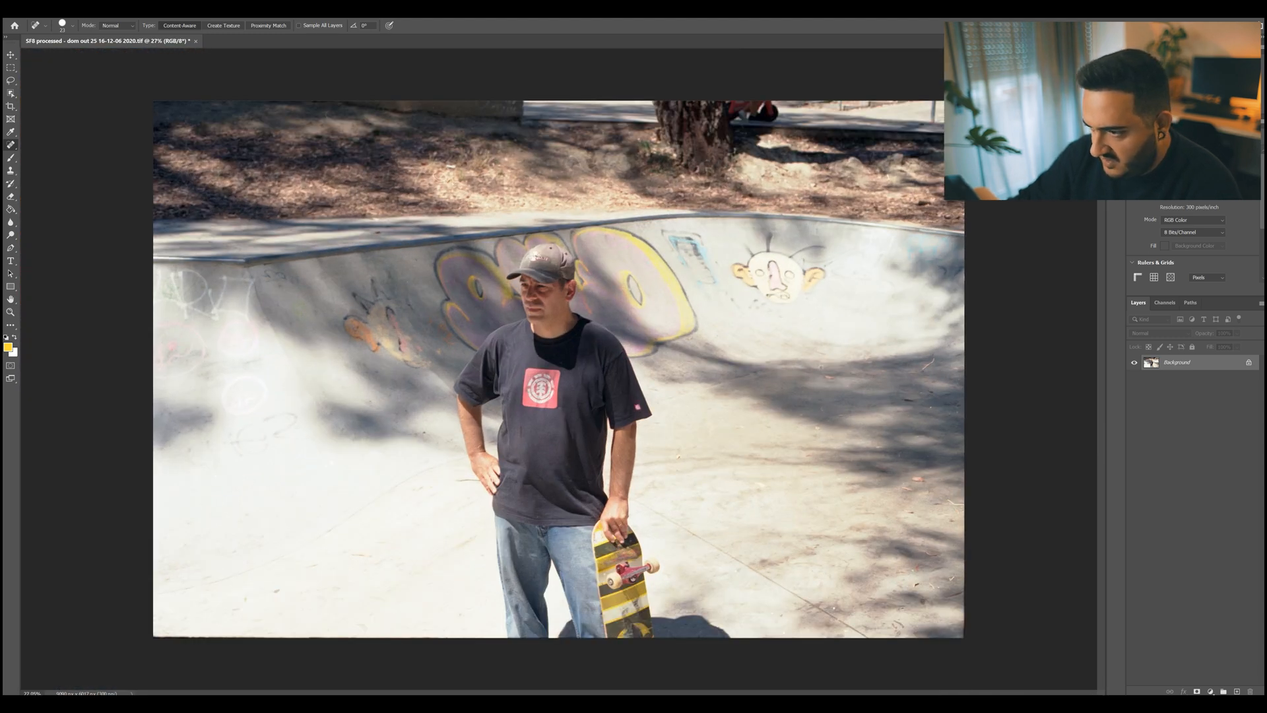
{"action": "scroll", "coordinate": [436, 192], "scroll_direction": "up", "scroll_amount": 6}
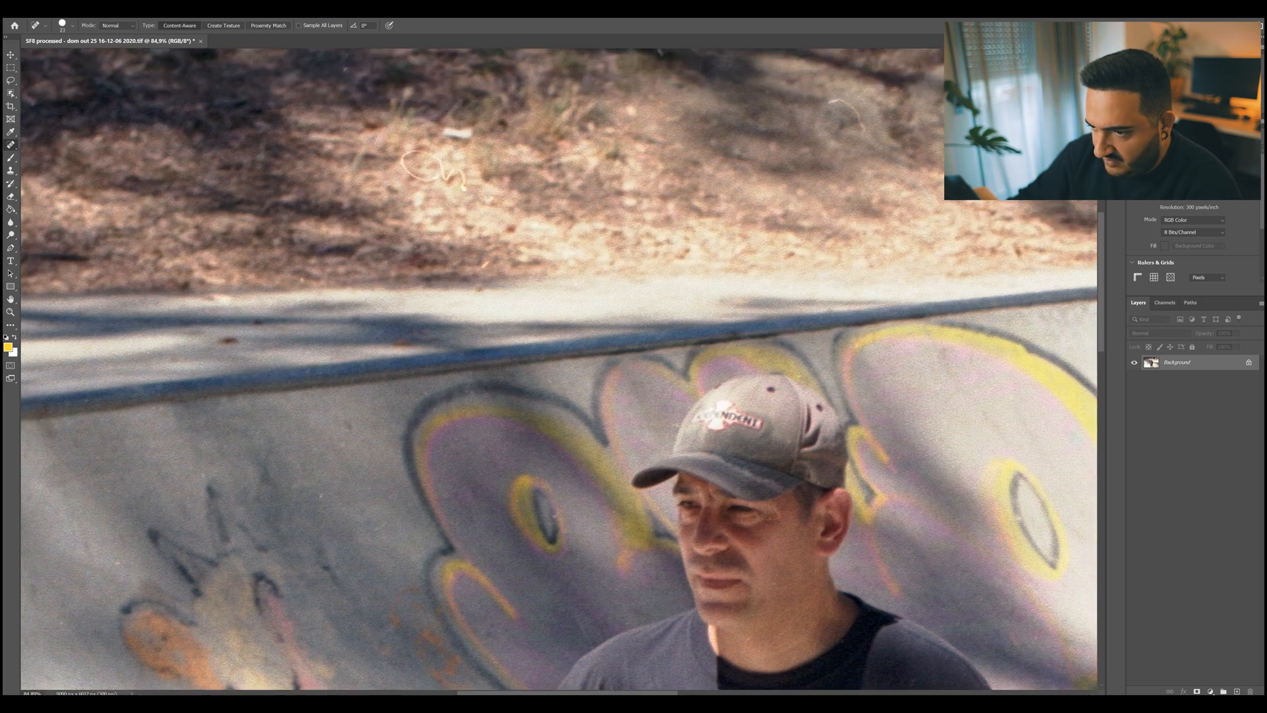
{"action": "left_click_drag", "start_coordinate": [561, 317], "coordinate": [624, 534]}
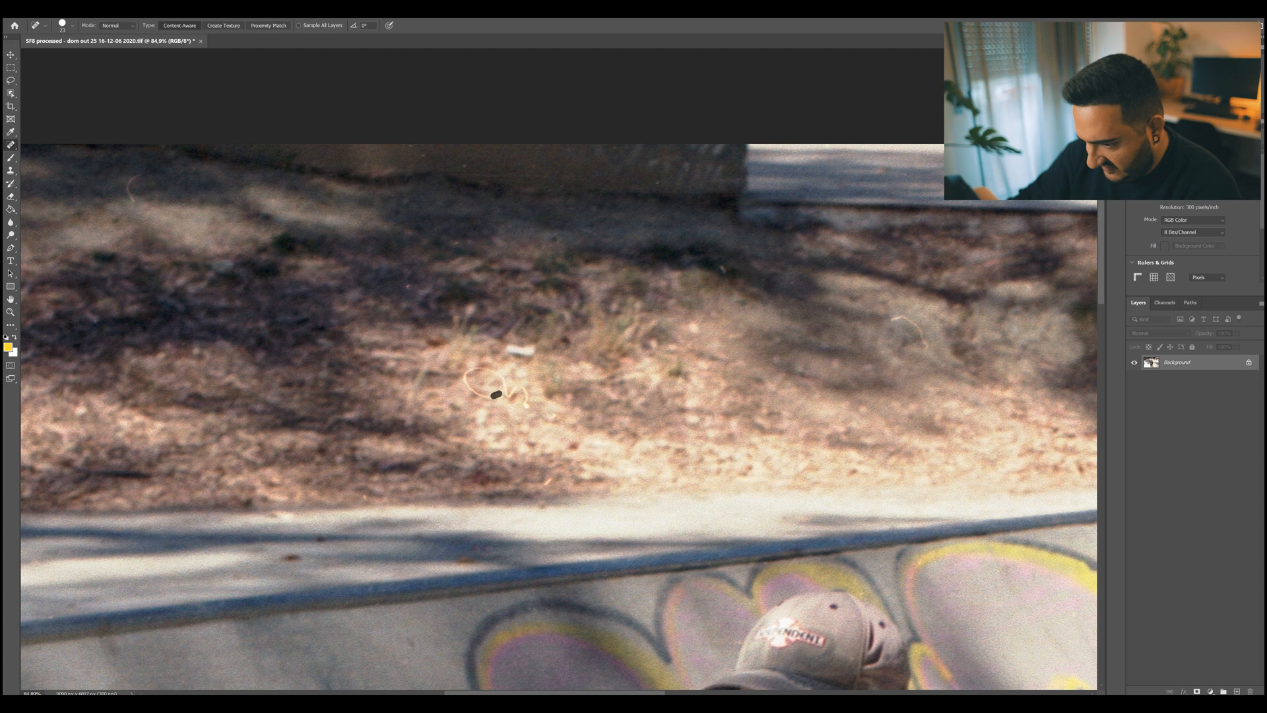
{"action": "left_click_drag", "start_coordinate": [487, 368], "coordinate": [504, 380]}
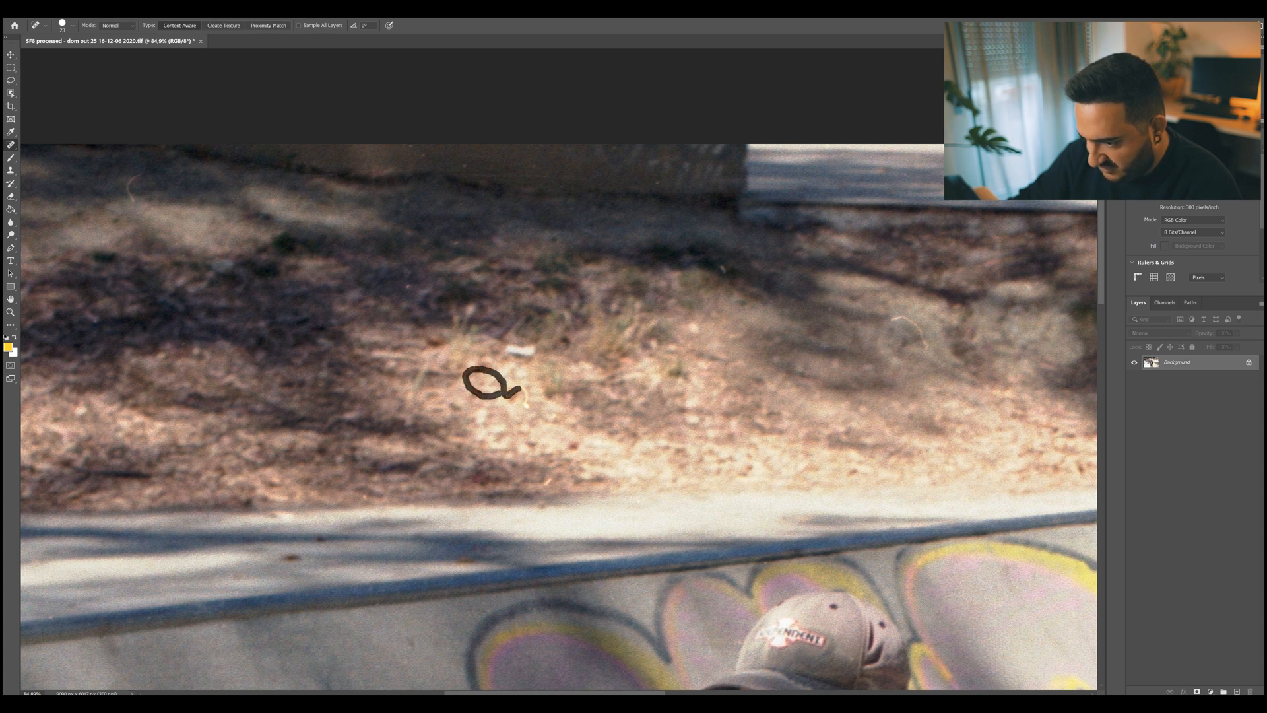
{"action": "left_click_drag", "start_coordinate": [526, 406], "coordinate": [527, 407]}
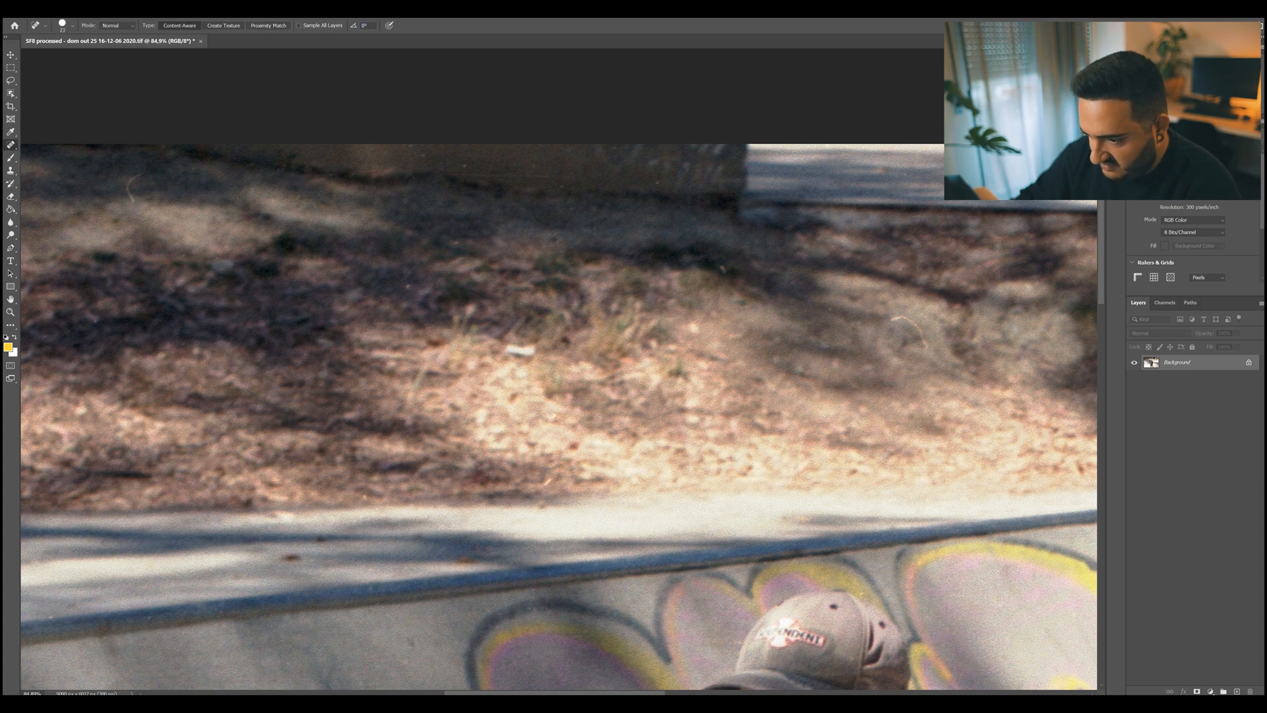
Heal the two remaining curved hairs on the leaf-covered bank and check the whole photo.
{"action": "mouse_move", "coordinate": [892, 320]}
{"action": "left_mouse_down"}
{"action": "mouse_move", "coordinate": [913, 322]}
{"action": "mouse_move", "coordinate": [927, 348]}
{"action": "left_mouse_up"}
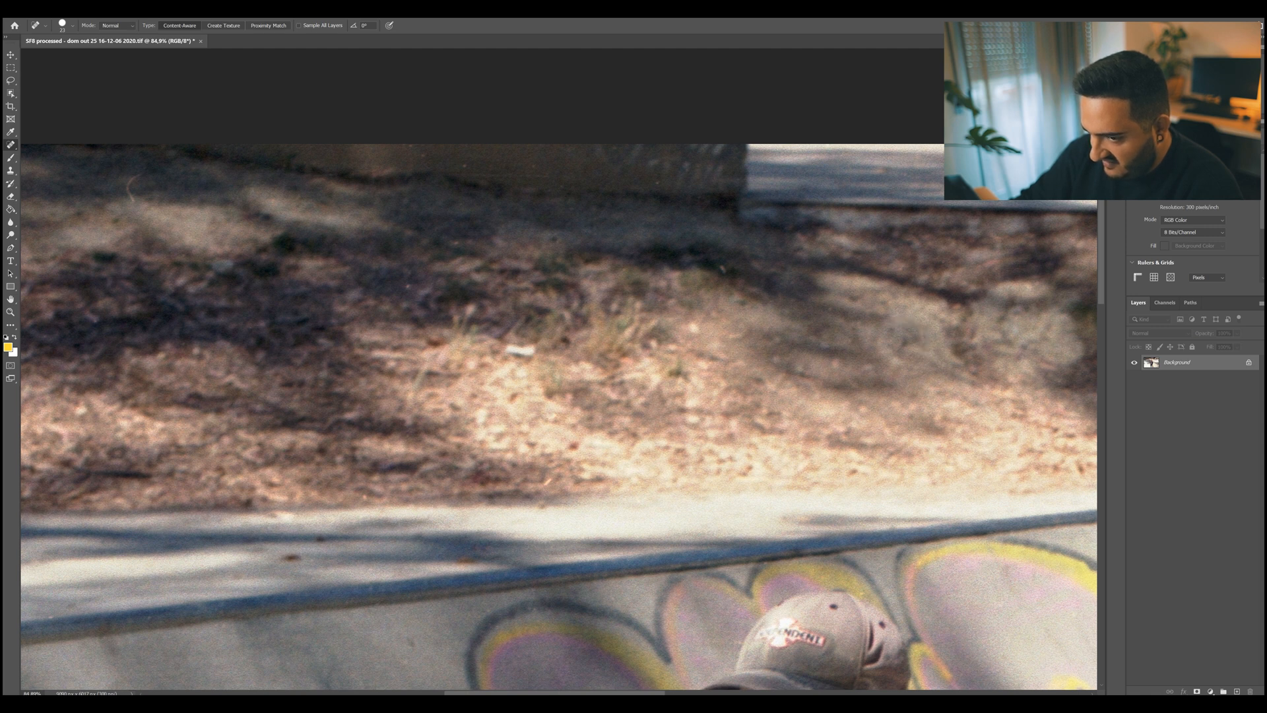
{"action": "mouse_move", "coordinate": [128, 187]}
{"action": "left_mouse_down"}
{"action": "mouse_move", "coordinate": [138, 176]}
{"action": "mouse_move", "coordinate": [134, 202]}
{"action": "left_mouse_up"}
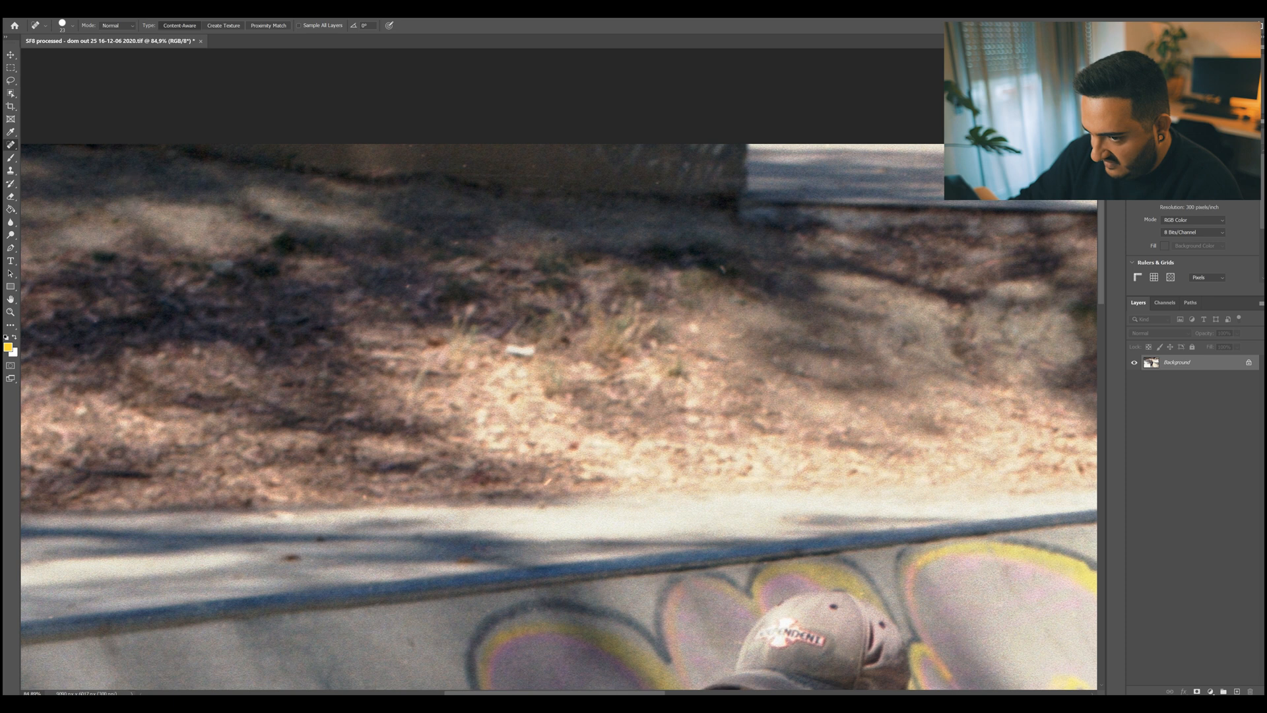
{"action": "scroll", "coordinate": [480, 217], "scroll_direction": "down", "scroll_amount": 5}
{"action": "scroll", "coordinate": [558, 369], "scroll_direction": "up", "scroll_amount": 1}
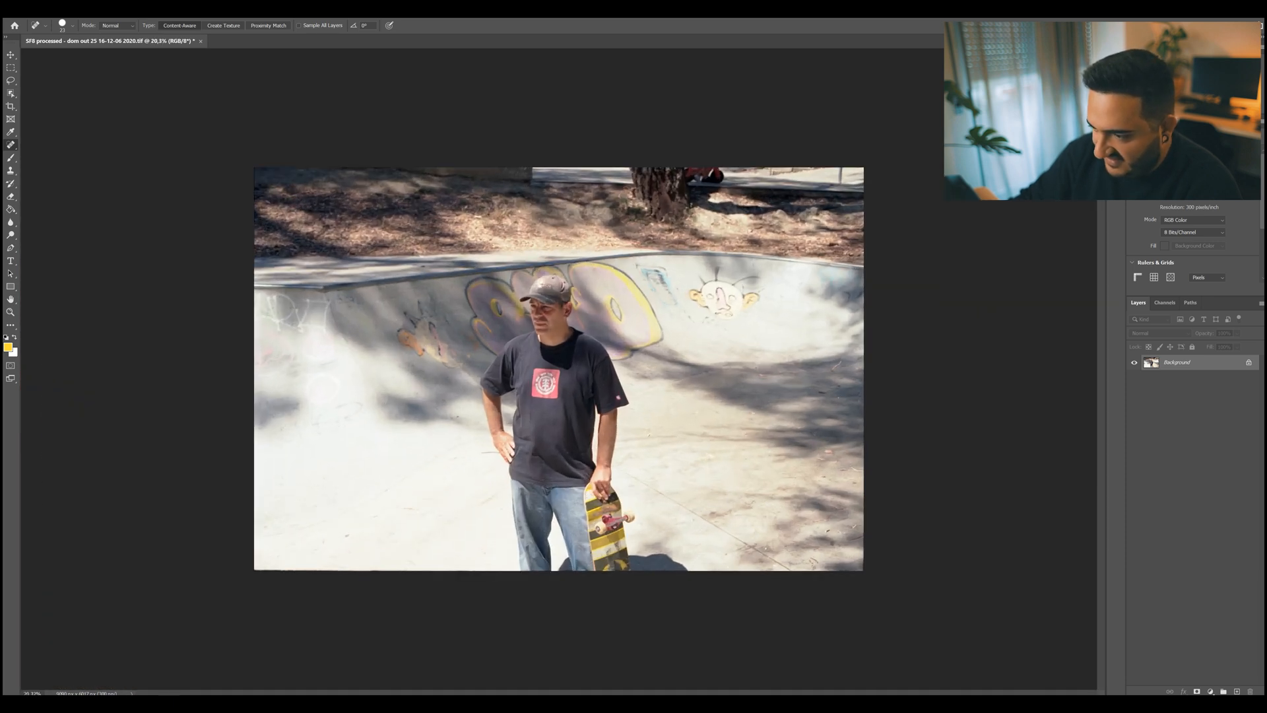
{"action": "scroll", "coordinate": [558, 369], "scroll_direction": "up", "scroll_amount": 1}
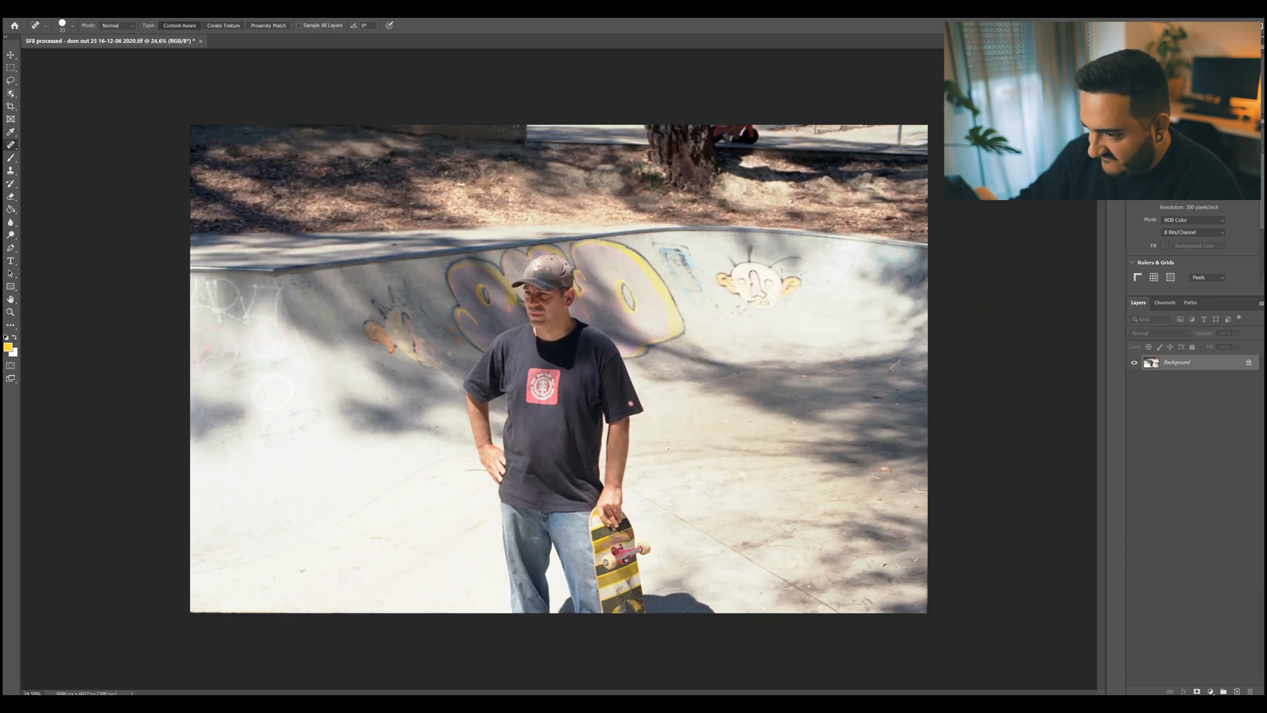
Heal the thin curved hair in the tree shadow on the concrete near the photo's right edge.
{"action": "scroll", "coordinate": [836, 357], "scroll_direction": "up", "scroll_amount": 5}
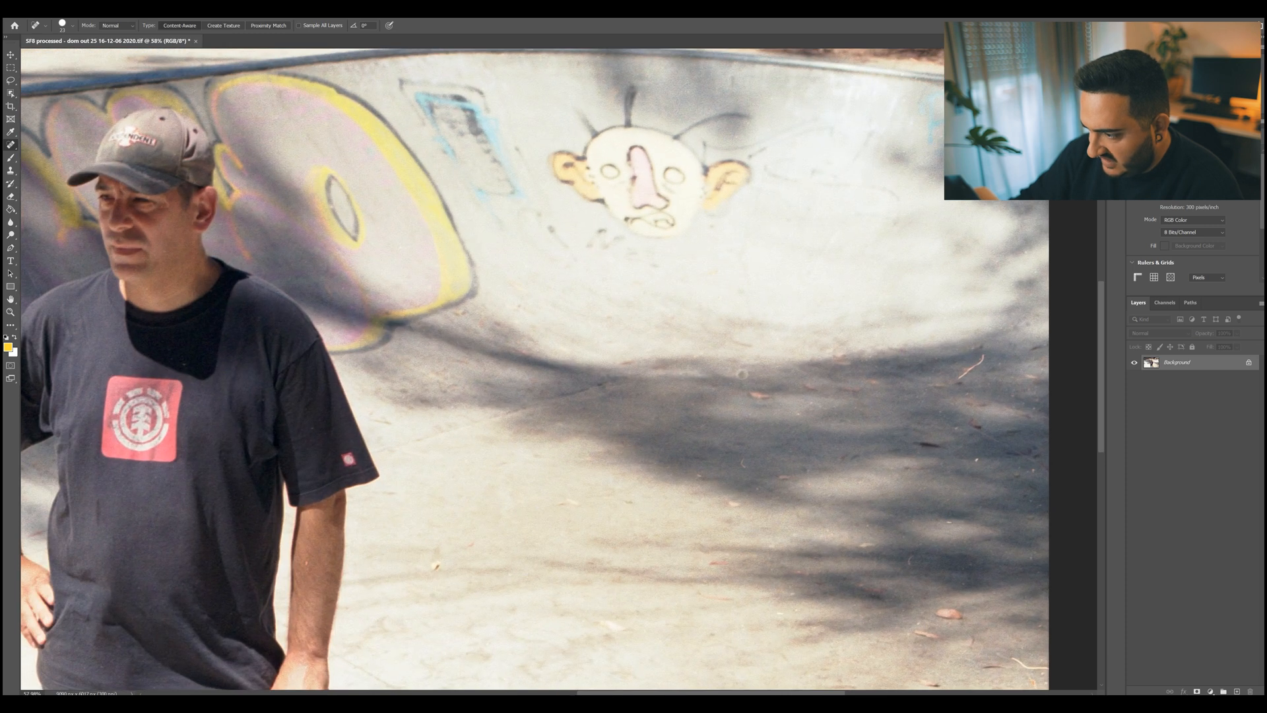
{"action": "left_click_drag", "start_coordinate": [982, 360], "coordinate": [961, 376]}
{"action": "left_click_drag", "start_coordinate": [742, 375], "coordinate": [550, 162]}
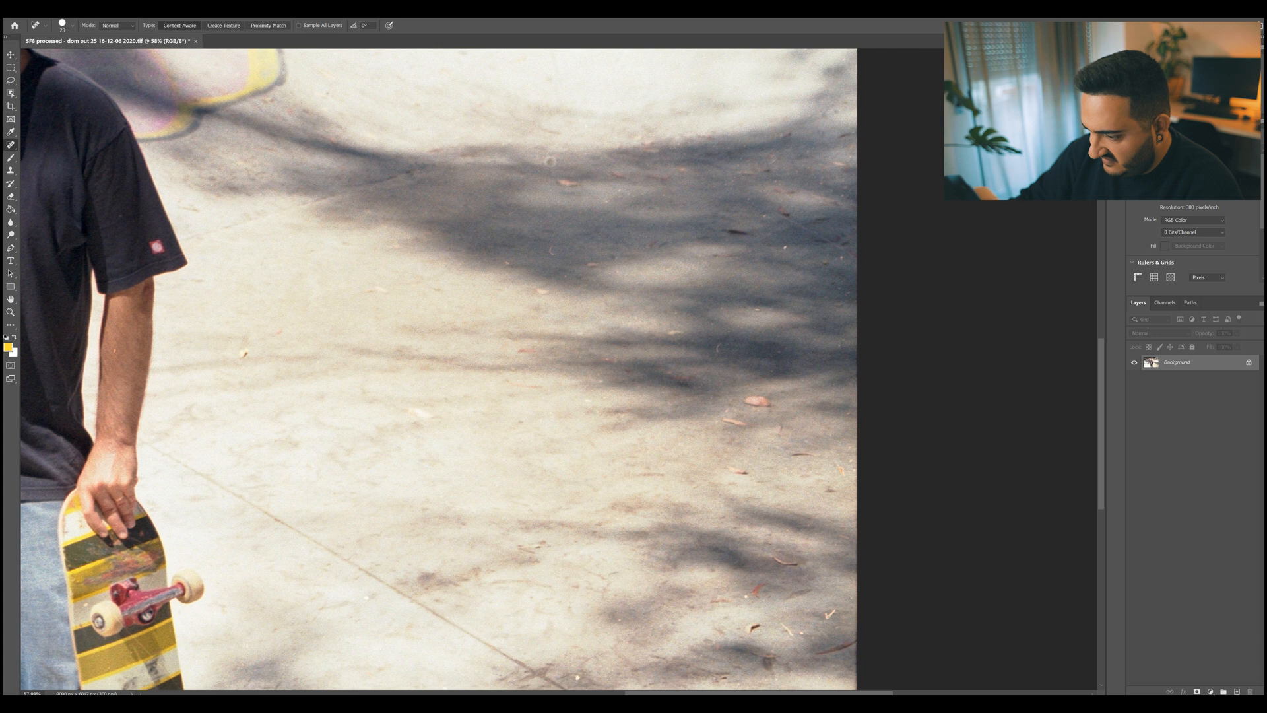
Heal the small specks on the man's forearm above the skateboard and on the sunlit concrete beside it.
{"action": "left_click_drag", "start_coordinate": [125, 371], "coordinate": [540, 371]}
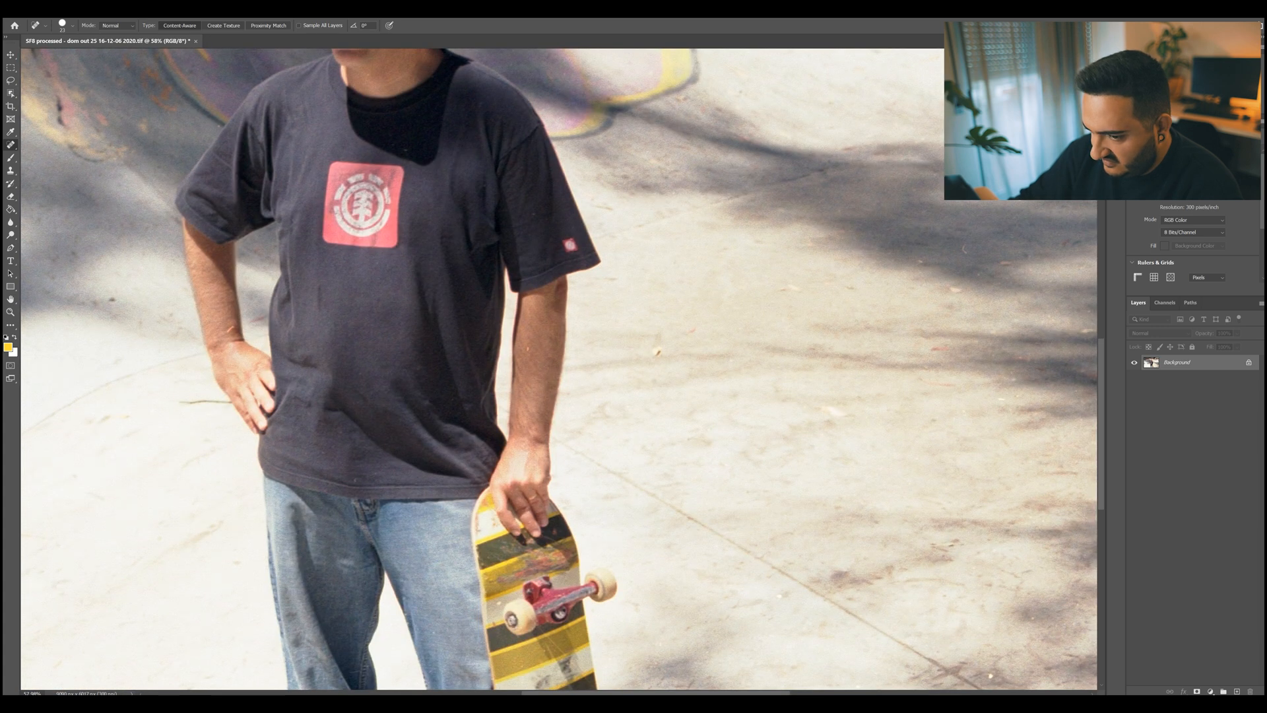
{"action": "scroll", "coordinate": [540, 372], "scroll_direction": "up", "scroll_amount": 5}
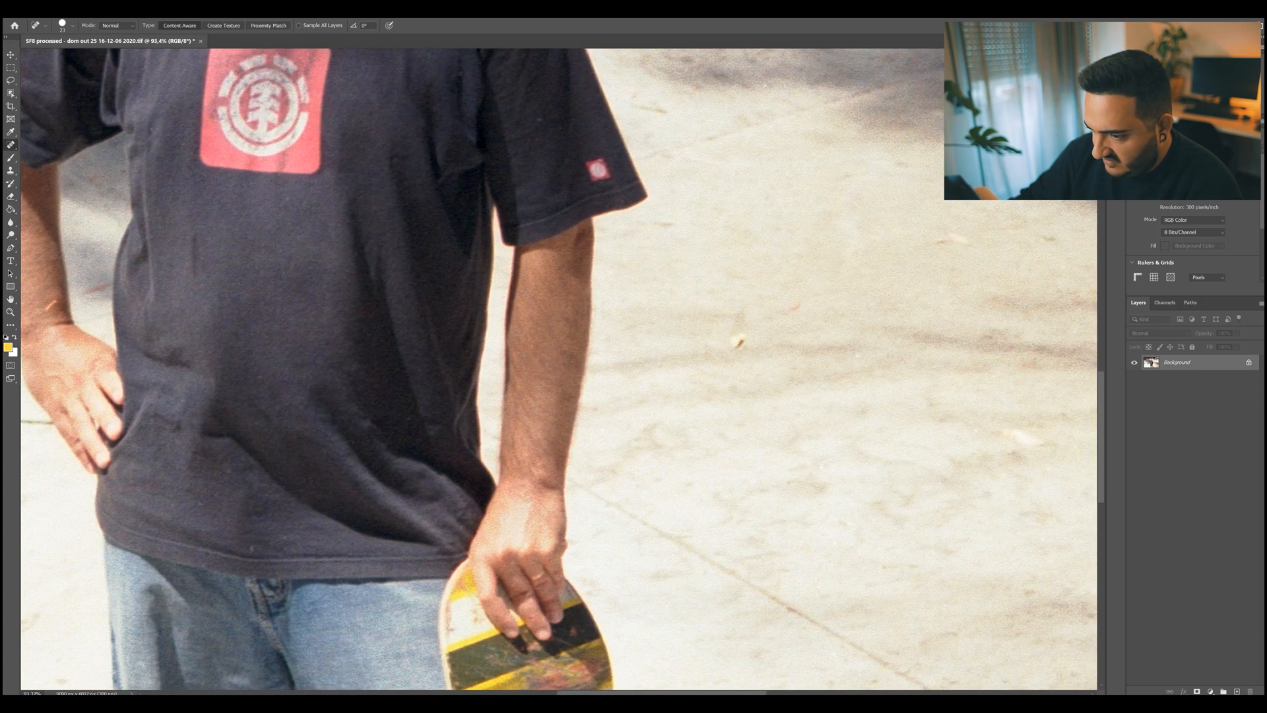
{"action": "left_click", "coordinate": [529, 338]}
{"action": "left_click", "coordinate": [530, 339], "text": "alt"}
{"action": "left_click", "coordinate": [699, 274]}
Heal the light hair on the wrist of the hand resting on the hip and the small specks around it.
{"action": "left_click_drag", "start_coordinate": [502, 317], "coordinate": [892, 407]}
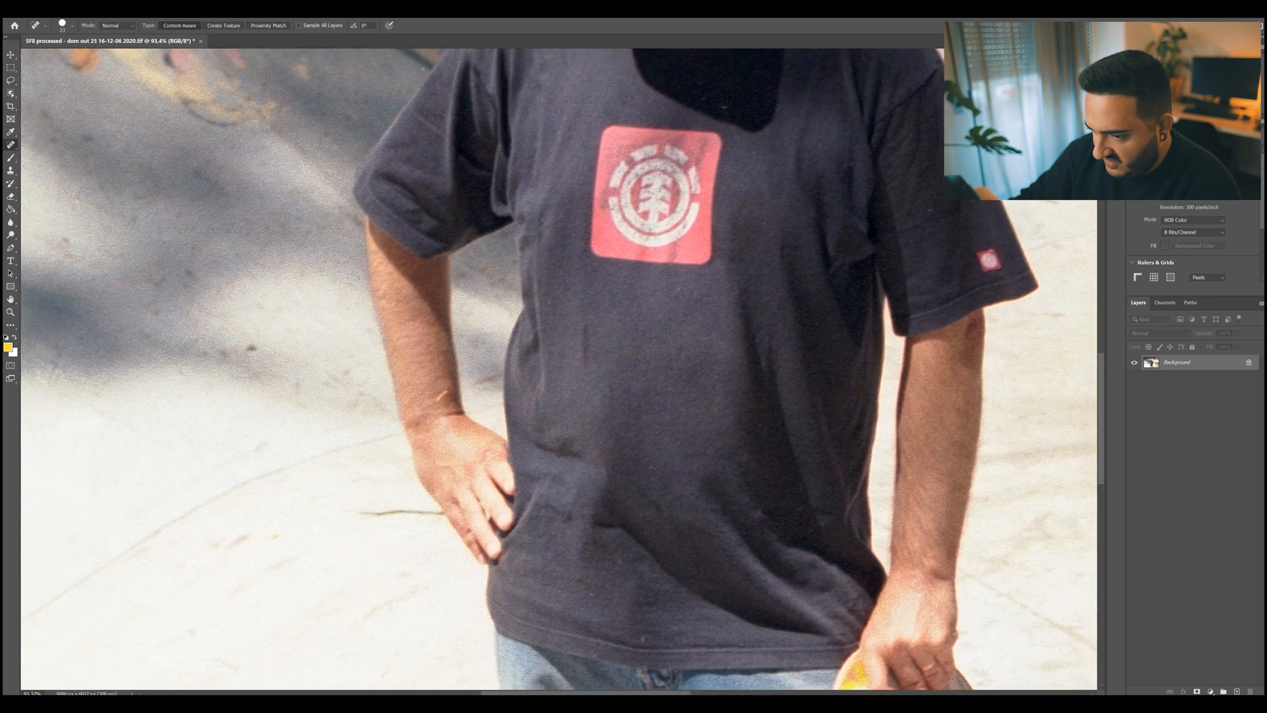
{"action": "left_click", "coordinate": [444, 396]}
{"action": "left_click", "coordinate": [487, 380], "text": "alt"}
{"action": "left_click", "coordinate": [651, 274]}
{"action": "mouse_move", "coordinate": [652, 274]}
{"action": "left_mouse_down"}
{"action": "mouse_move", "coordinate": [645, 390]}
{"action": "mouse_move", "coordinate": [577, 642]}
{"action": "mouse_move", "coordinate": [605, 191]}
{"action": "mouse_move", "coordinate": [548, 53]}
{"action": "mouse_move", "coordinate": [498, 406]}
{"action": "mouse_move", "coordinate": [500, 680]}
{"action": "left_mouse_up"}
{"action": "left_click_drag", "start_coordinate": [498, 388], "coordinate": [515, 398]}
{"action": "scroll", "coordinate": [515, 397], "scroll_direction": "down", "scroll_amount": 12}
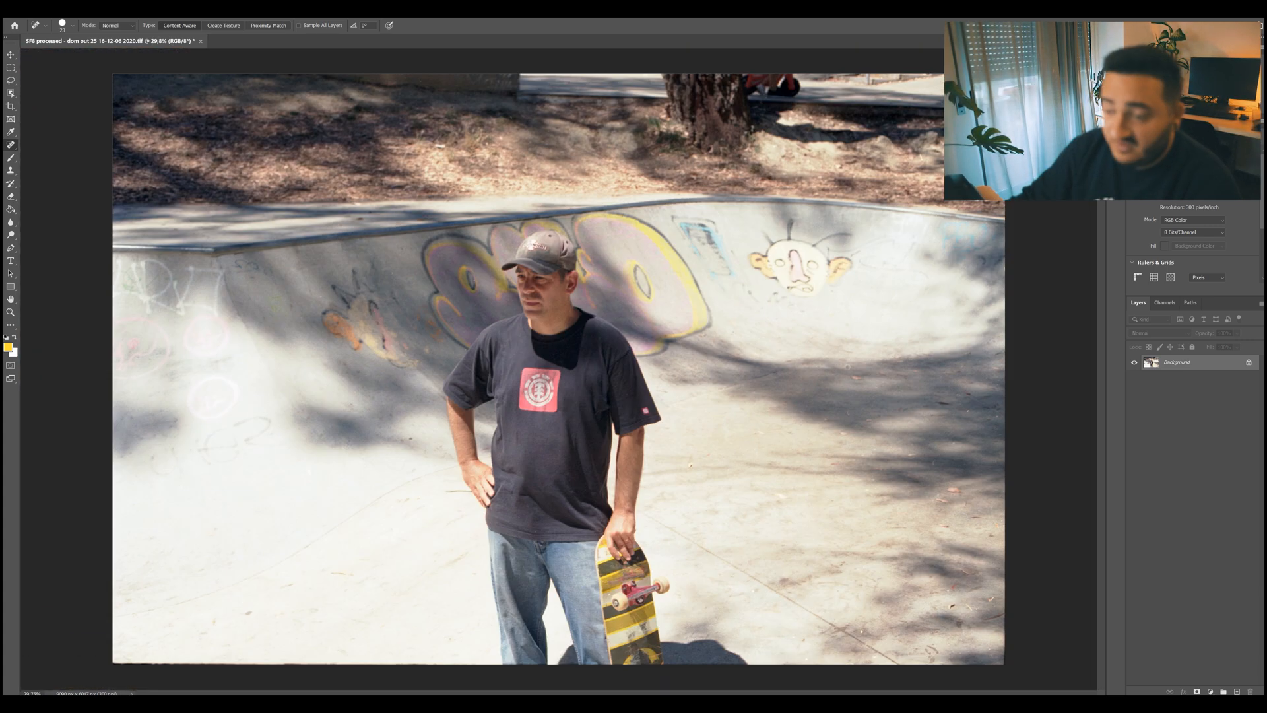
Adjust the healing brush size and remove the speck at the upper edge of the shadow below the face graffiti.
{"action": "scroll", "coordinate": [879, 377], "scroll_direction": "up", "scroll_amount": 10}
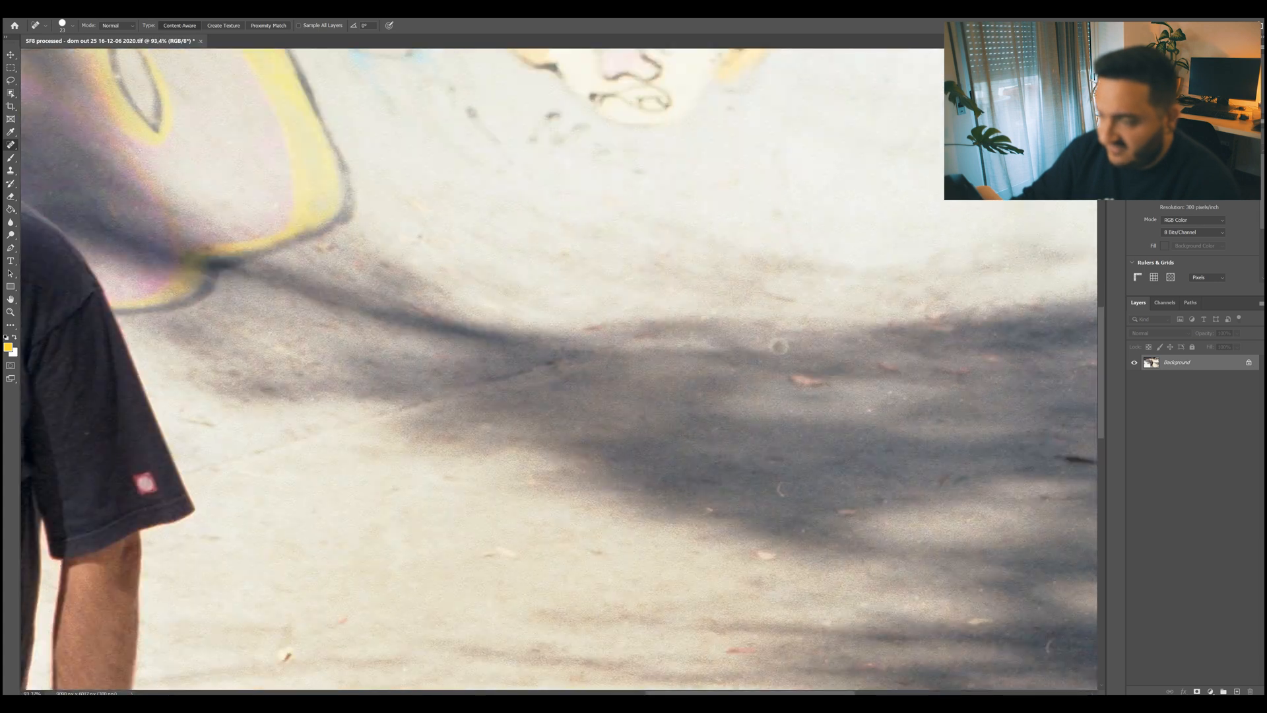
{"action": "right_click", "coordinate": [878, 377]}
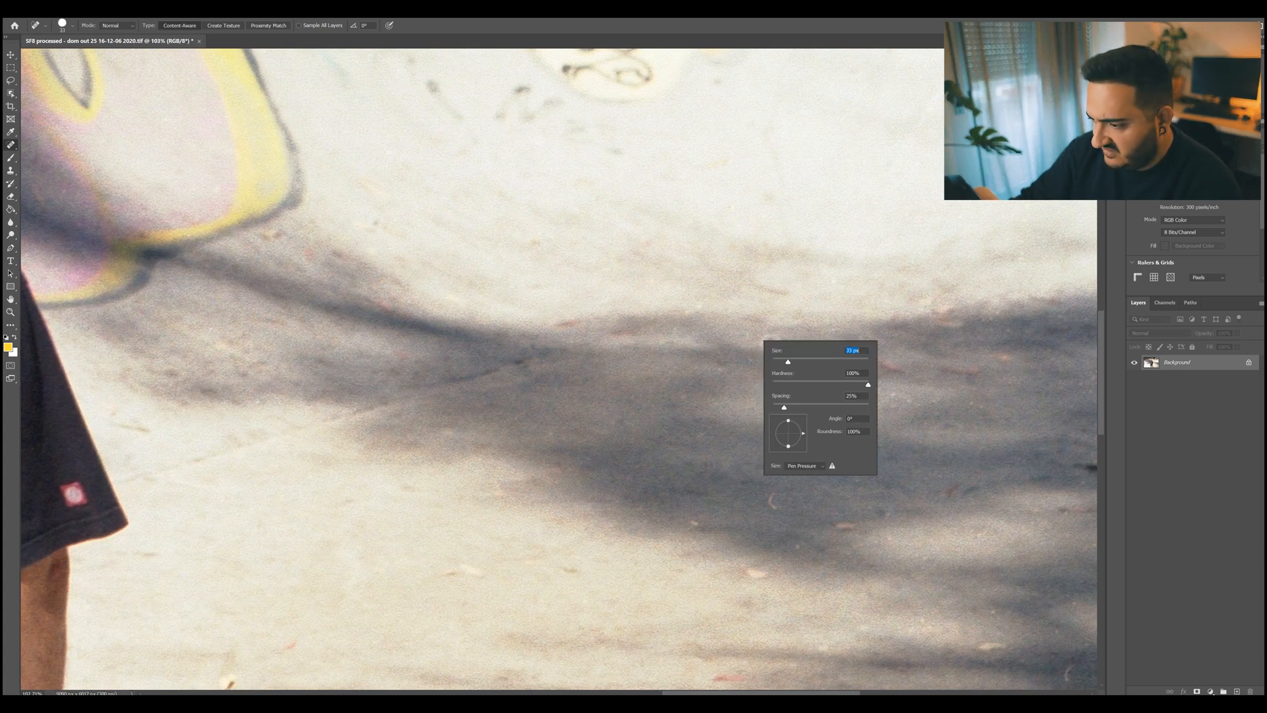
{"action": "key", "text": "Return"}
{"action": "left_click", "coordinate": [766, 340]}
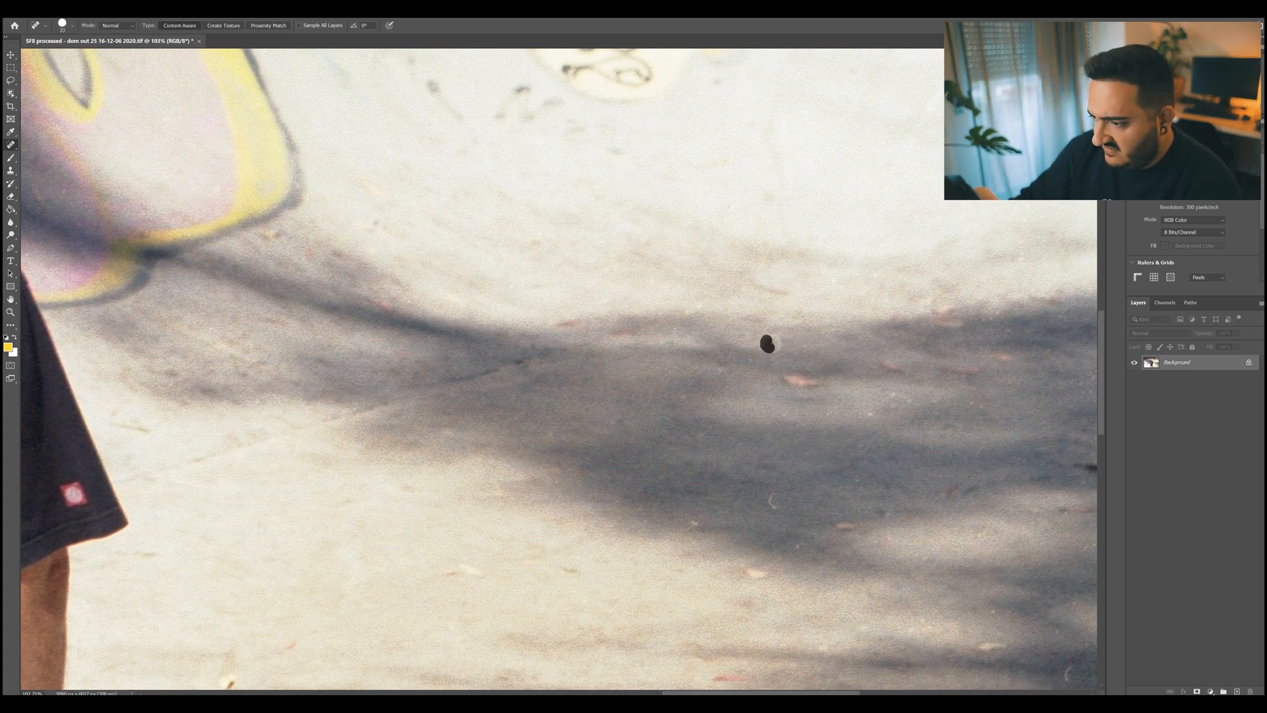
{"action": "scroll", "coordinate": [911, 333], "scroll_direction": "down", "scroll_amount": 7}
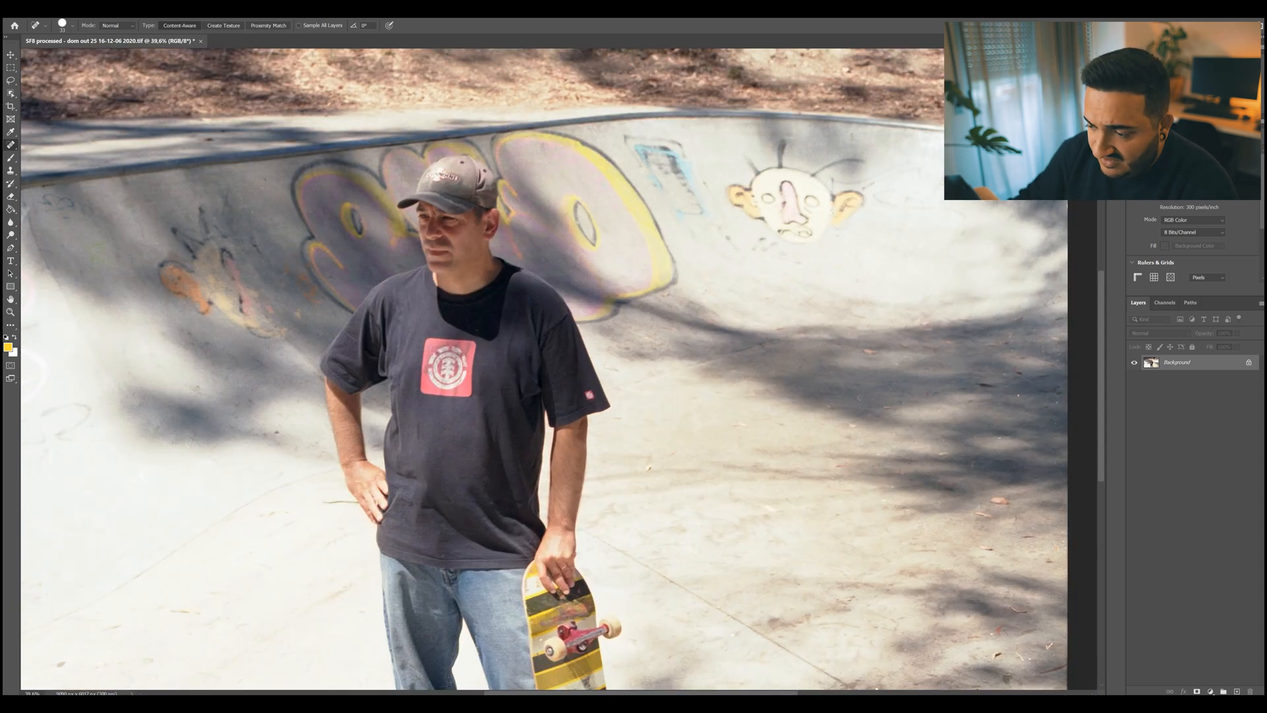
With an 18 px healing brush, remove the curved hair in the ground shadow and the dark twig beside the hand on the hip.
{"action": "scroll", "coordinate": [871, 416], "scroll_direction": "up", "scroll_amount": 7}
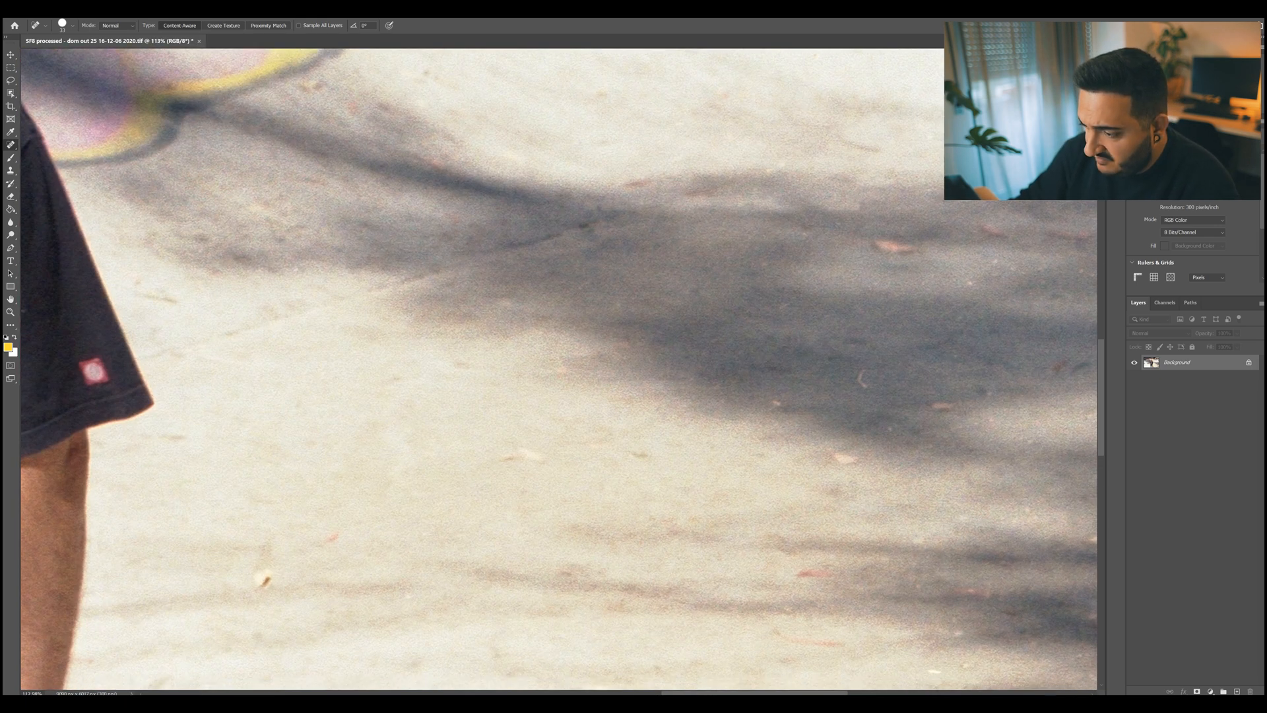
{"action": "right_click", "coordinate": [865, 380]}
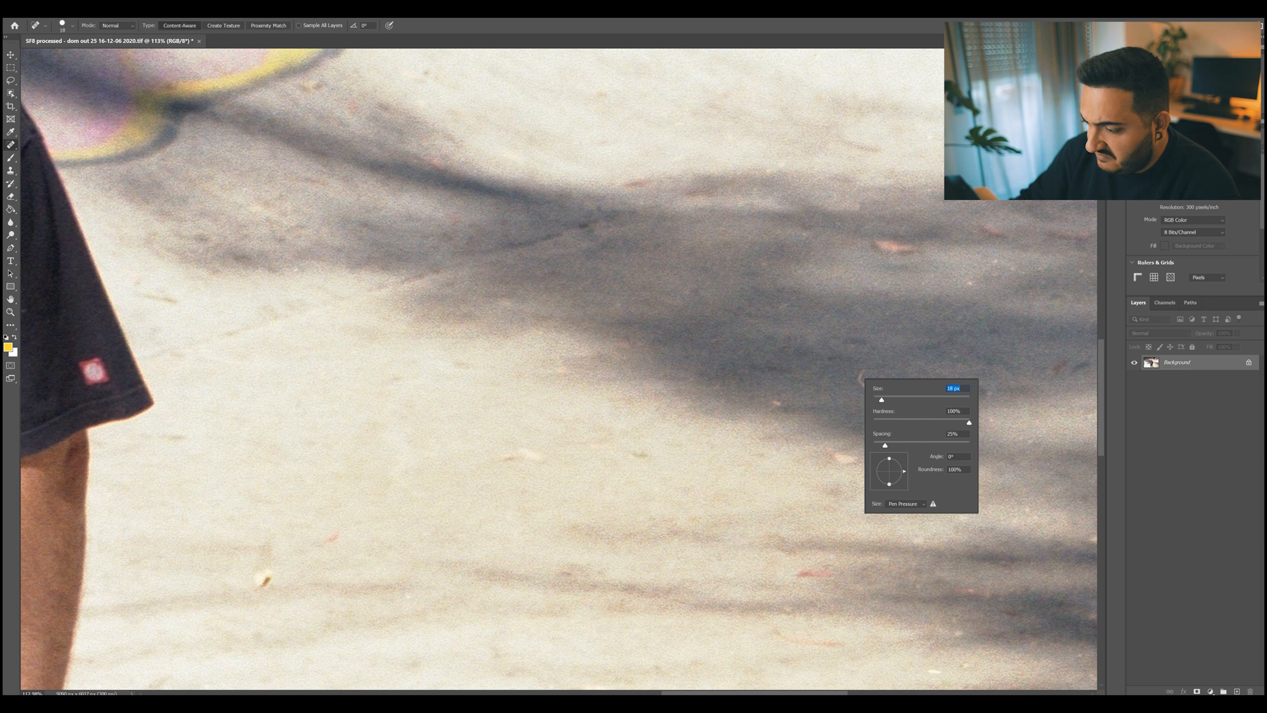
{"action": "left_click_drag", "start_coordinate": [863, 371], "coordinate": [860, 376]}
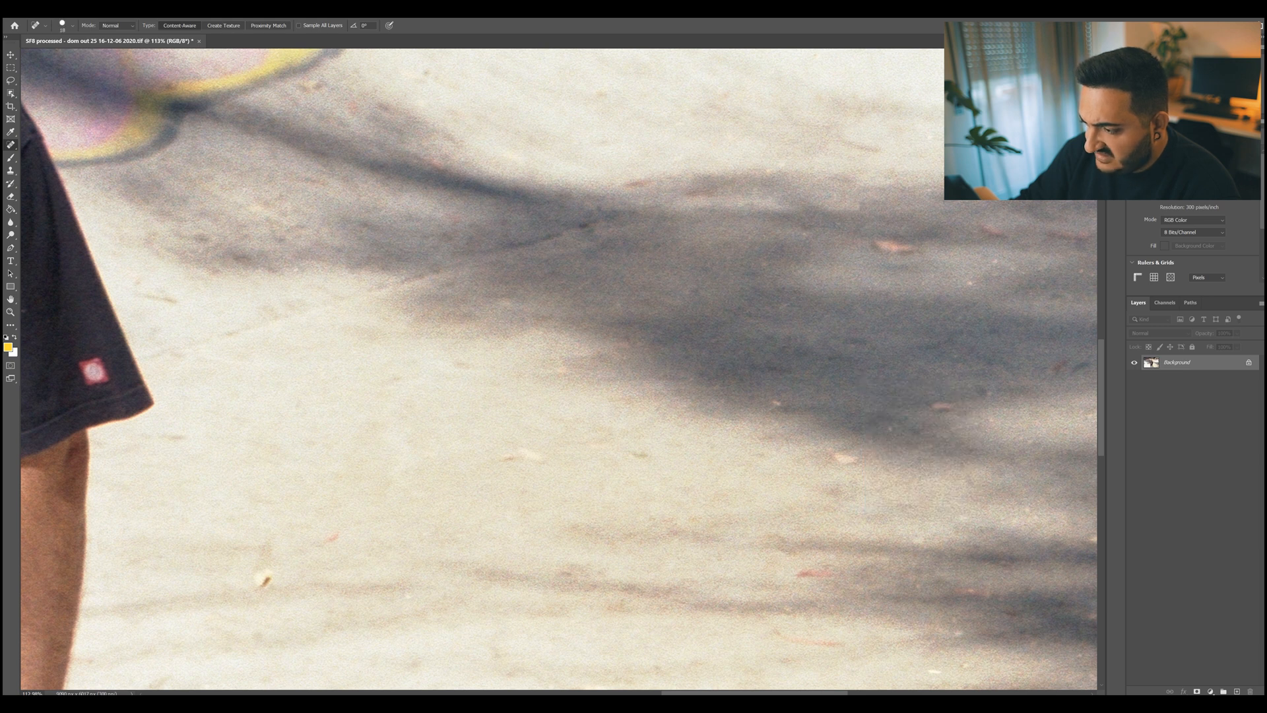
{"action": "mouse_move", "coordinate": [79, 462]}
{"action": "left_mouse_down"}
{"action": "mouse_move", "coordinate": [987, 294]}
{"action": "mouse_move", "coordinate": [1084, 269]}
{"action": "mouse_move", "coordinate": [1084, 245]}
{"action": "left_mouse_up"}
{"action": "left_click_drag", "start_coordinate": [340, 462], "coordinate": [443, 466]}
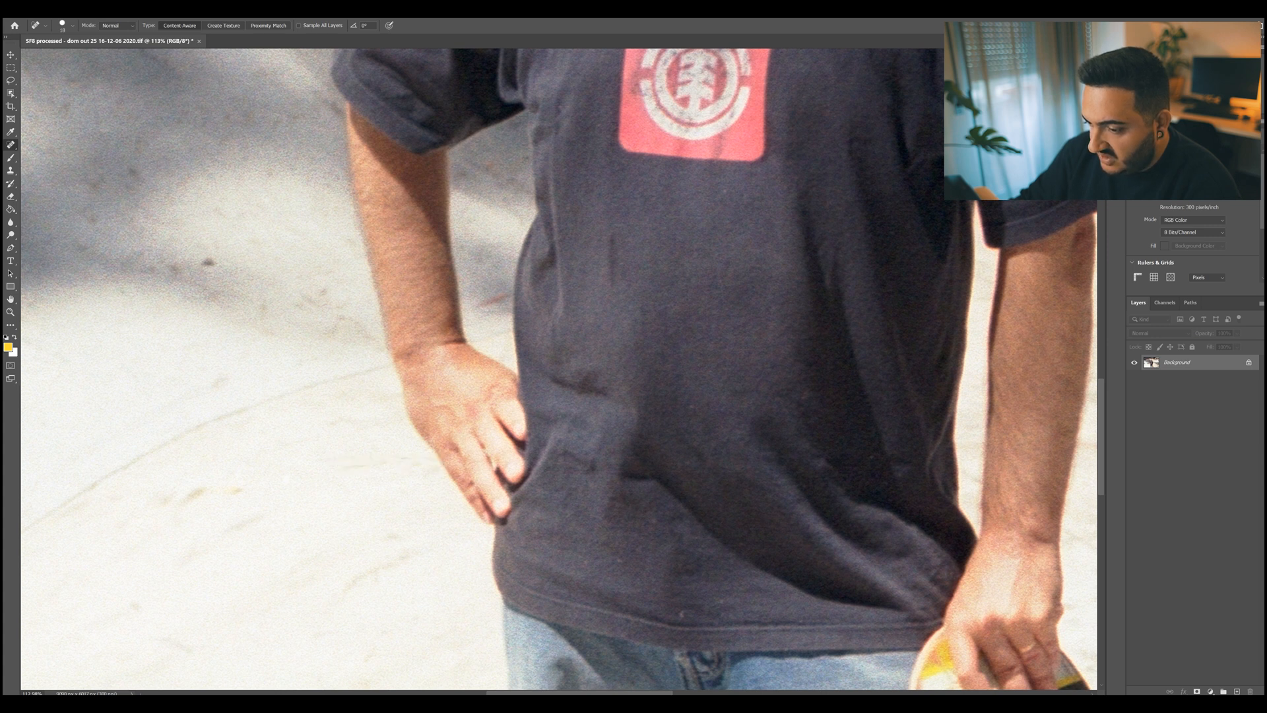
Enlarge the healing brush and remove the dark spot on the wall beside the bent arm.
{"action": "right_click", "coordinate": [223, 268]}
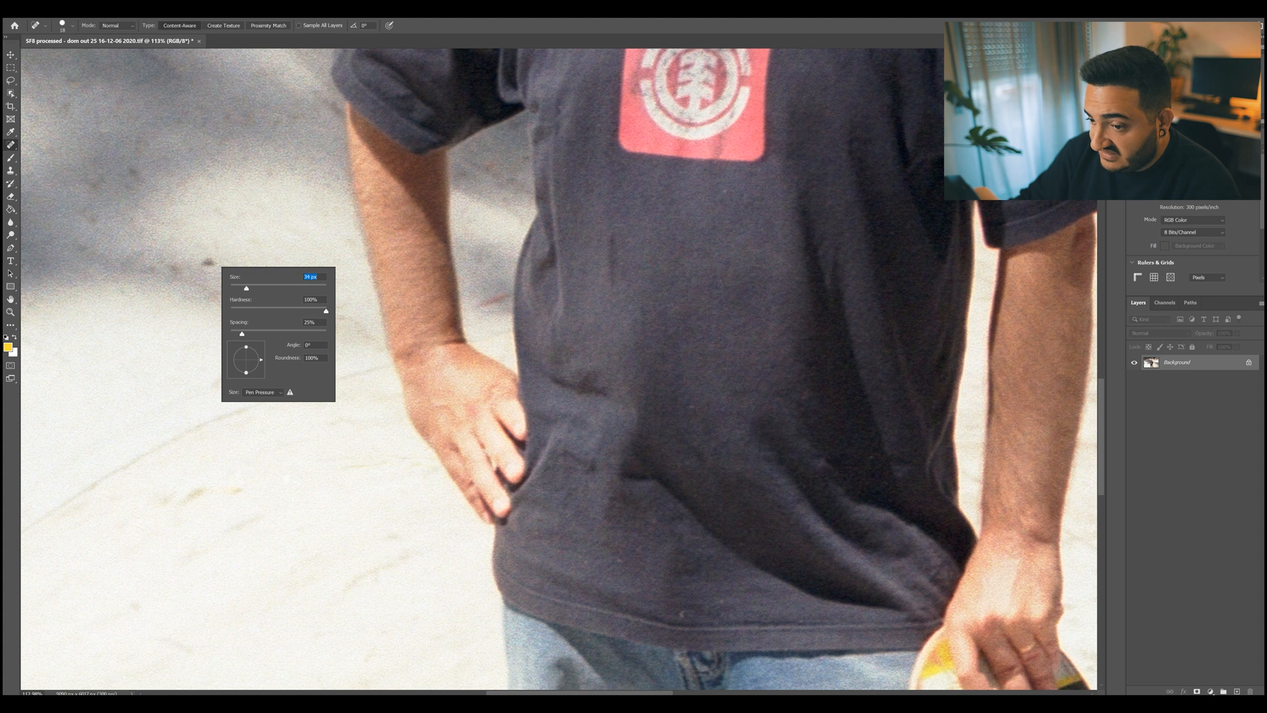
{"action": "key", "text": "Return"}
{"action": "left_click", "coordinate": [206, 260]}
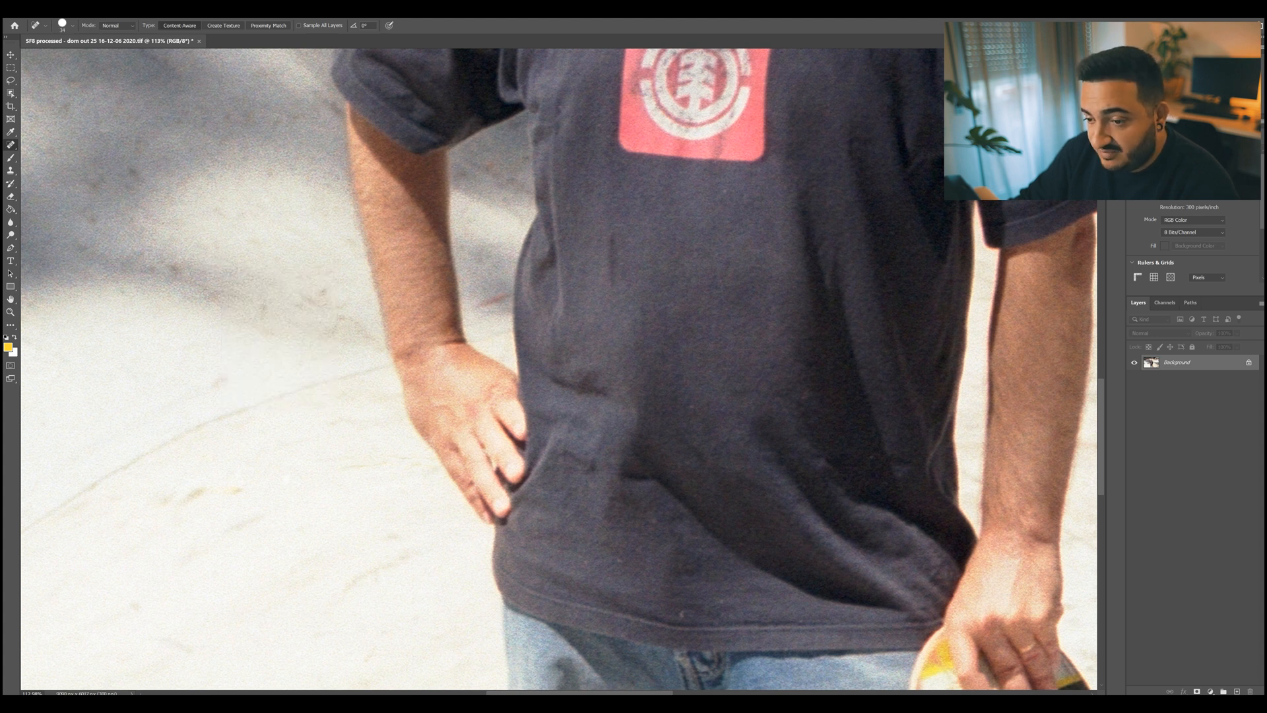
Enlarge the healing brush and remove the dark speck on the bright concrete in the photo's lower-left area.
{"action": "scroll", "coordinate": [330, 377], "scroll_direction": "down", "scroll_amount": 10}
{"action": "scroll", "coordinate": [478, 423], "scroll_direction": "up", "scroll_amount": 5}
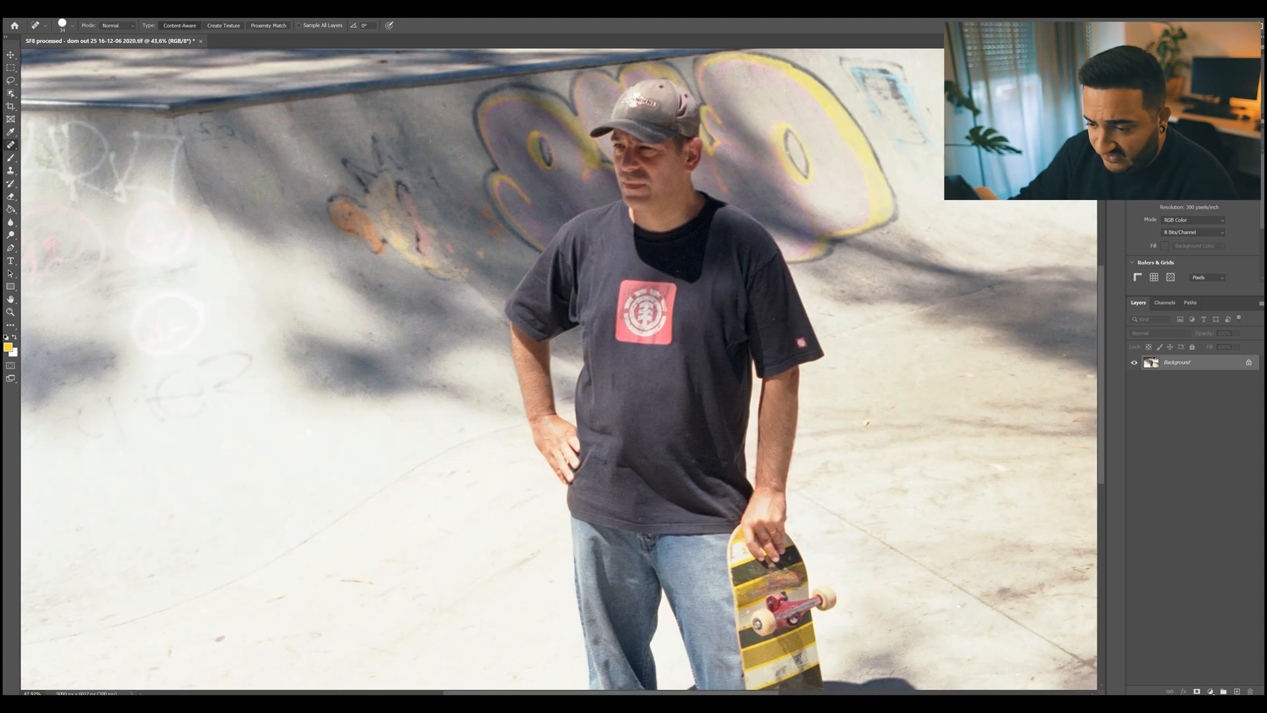
{"action": "scroll", "coordinate": [284, 468], "scroll_direction": "up", "scroll_amount": 3}
{"action": "scroll", "coordinate": [284, 468], "scroll_direction": "down", "scroll_amount": 3}
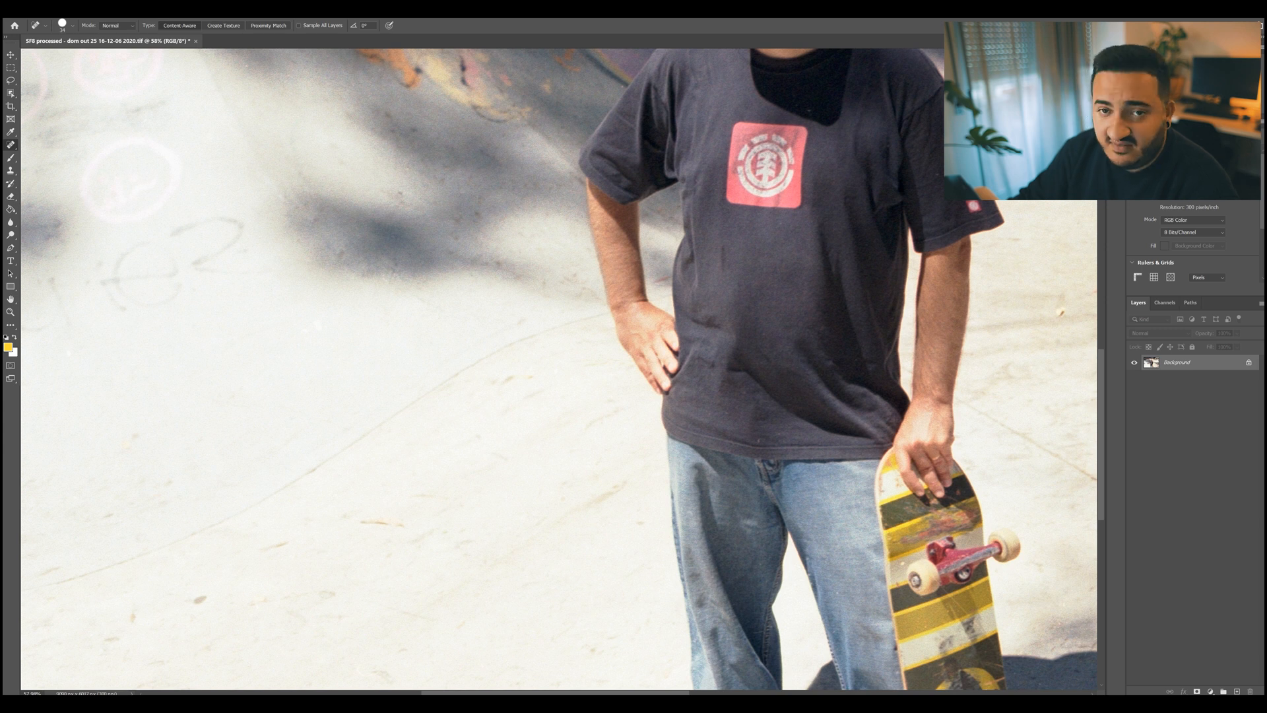
{"action": "right_click", "coordinate": [190, 596]}
{"action": "left_click_drag", "start_coordinate": [212, 585], "coordinate": [219, 586]}
{"action": "key", "text": "Return"}
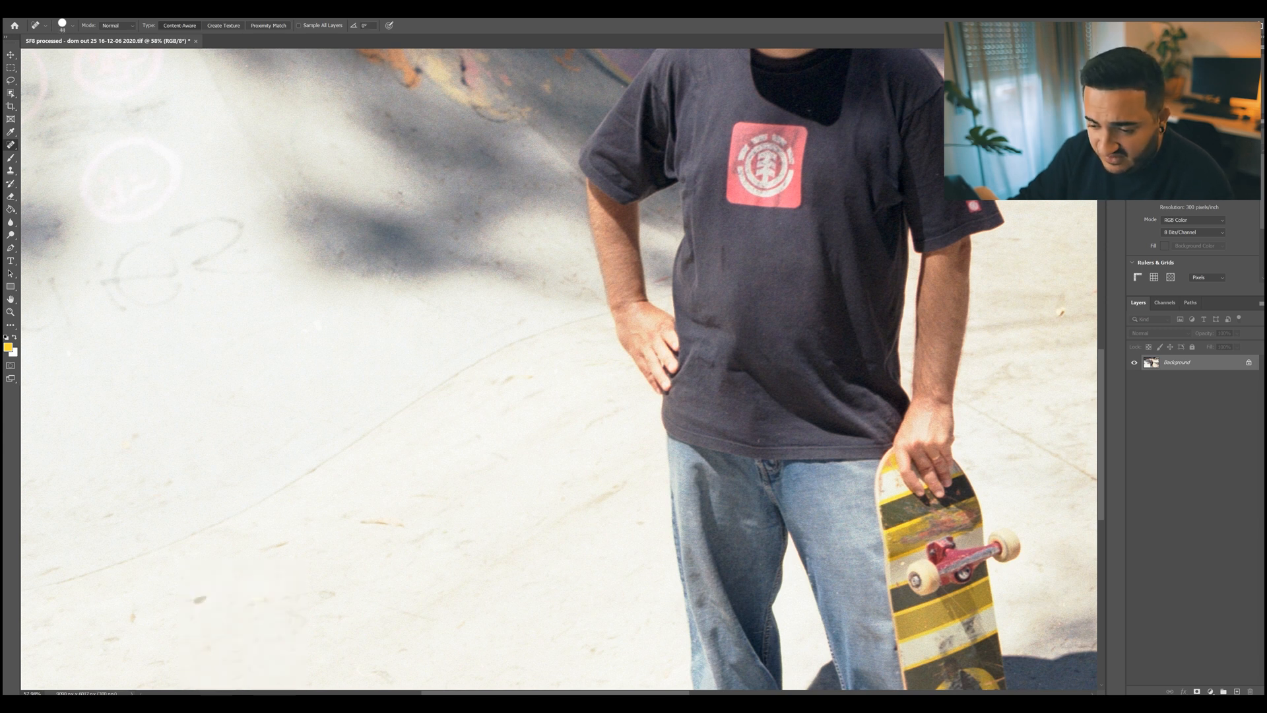
{"action": "left_click", "coordinate": [201, 598]}
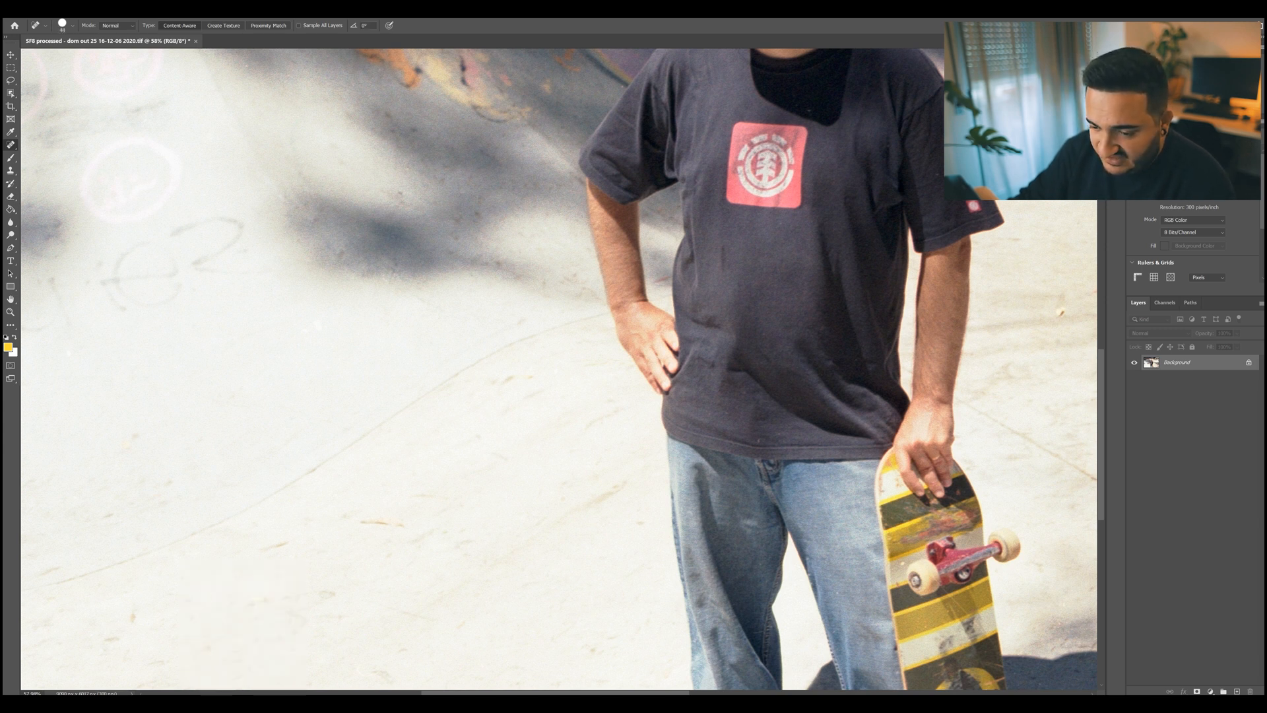
{"action": "scroll", "coordinate": [132, 615], "scroll_direction": "down", "scroll_amount": 3}
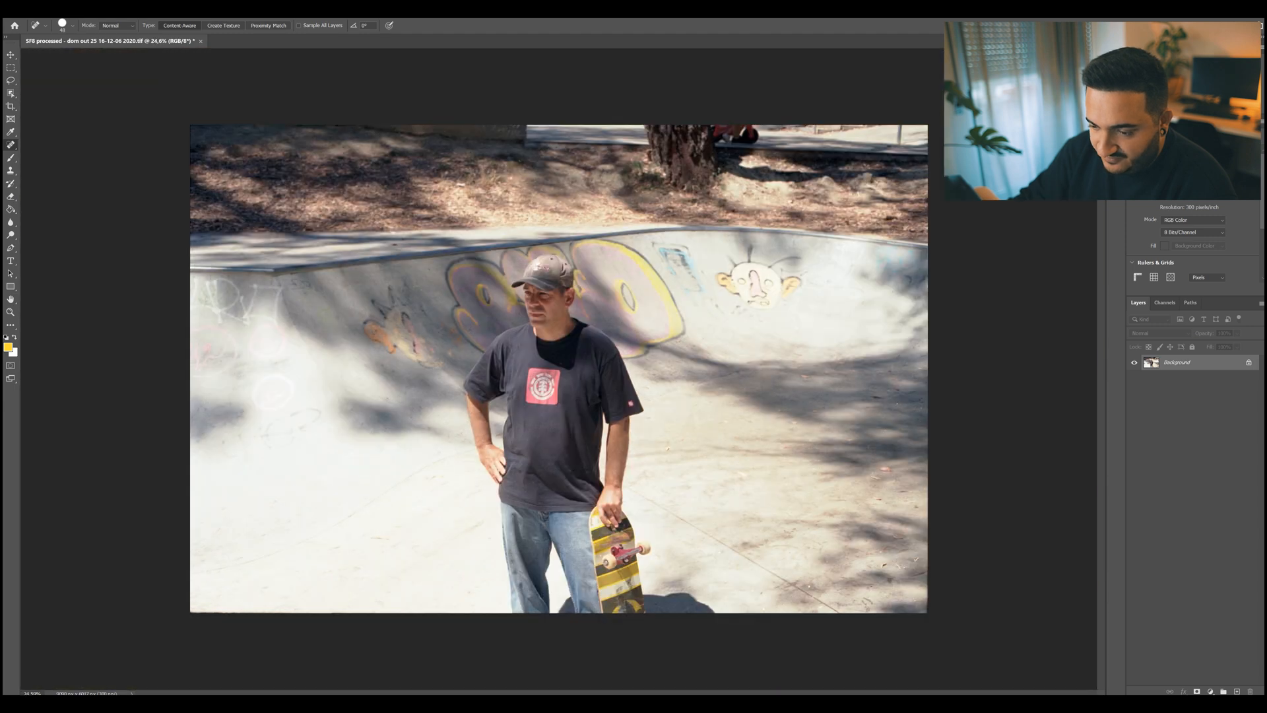
Try cropping a strip off the top of the photo with the Crop tool.
{"action": "scroll", "coordinate": [558, 370], "scroll_direction": "up", "scroll_amount": 1}
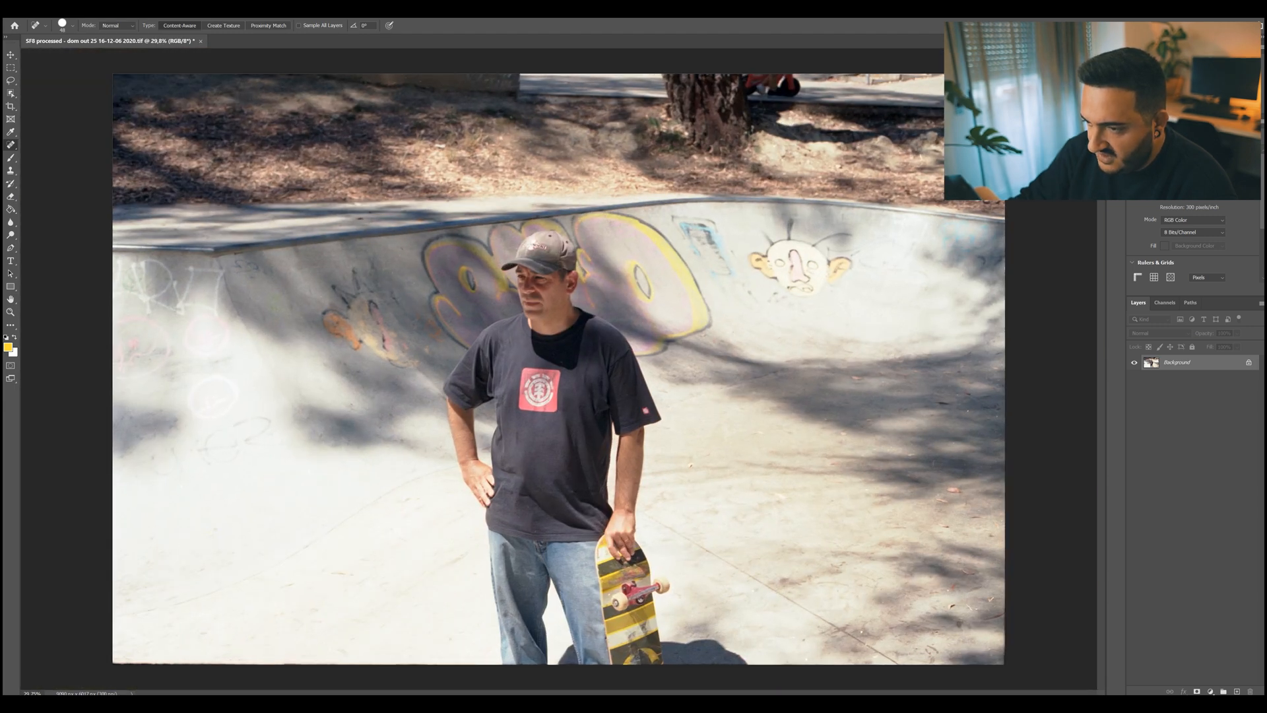
{"action": "key", "text": "c"}
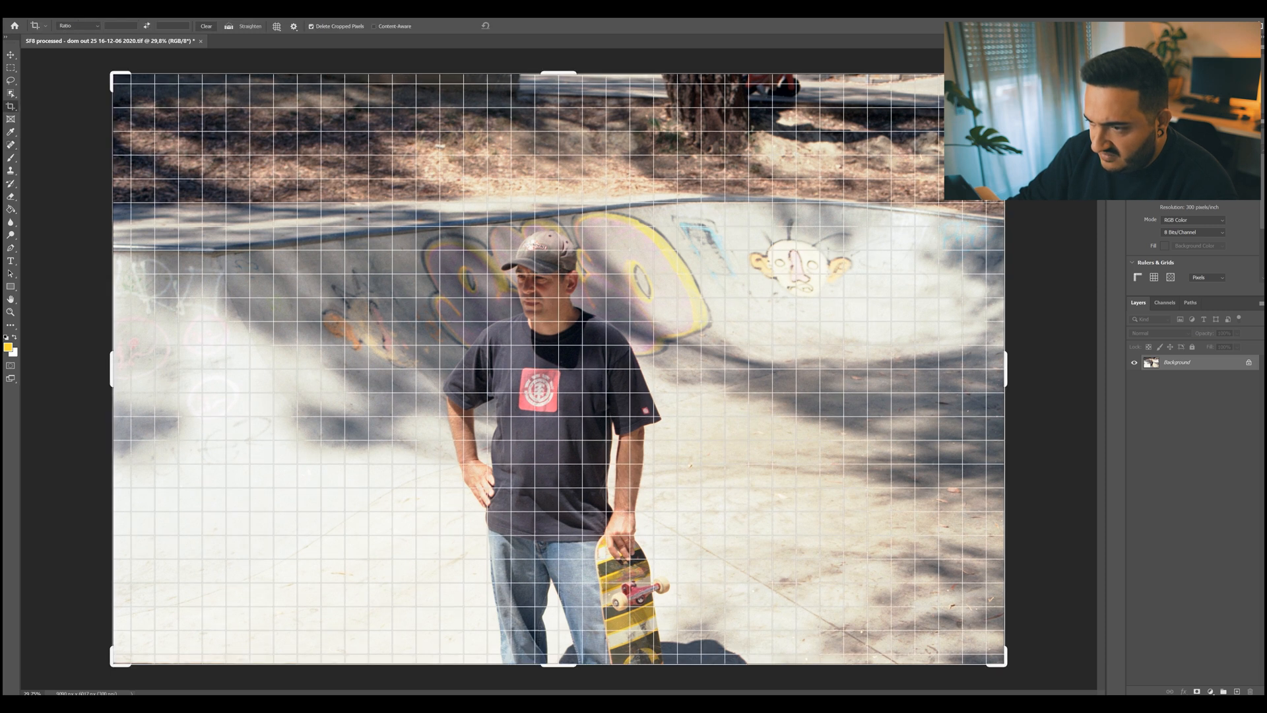
{"action": "mouse_move", "coordinate": [559, 72]}
{"action": "left_mouse_down"}
{"action": "mouse_move", "coordinate": [559, 368]}
{"action": "mouse_move", "coordinate": [559, 72]}
{"action": "left_mouse_up"}
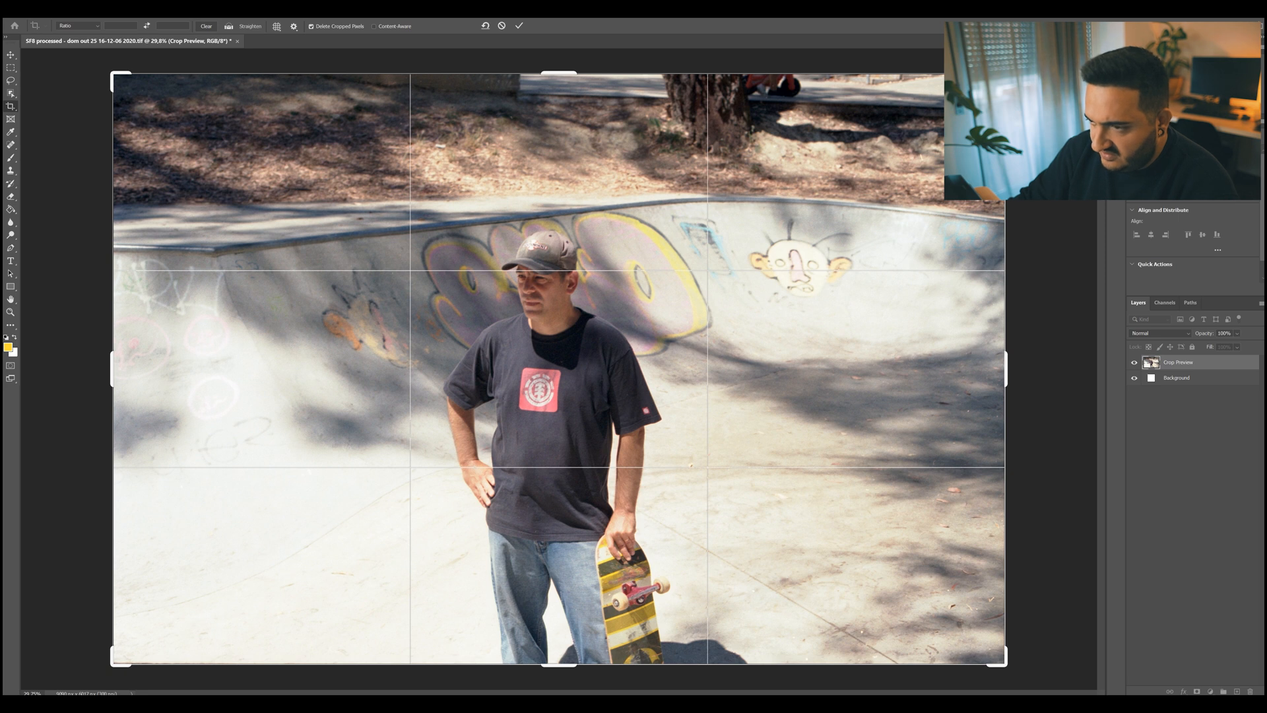
{"action": "left_click_drag", "start_coordinate": [559, 72], "coordinate": [558, 88]}
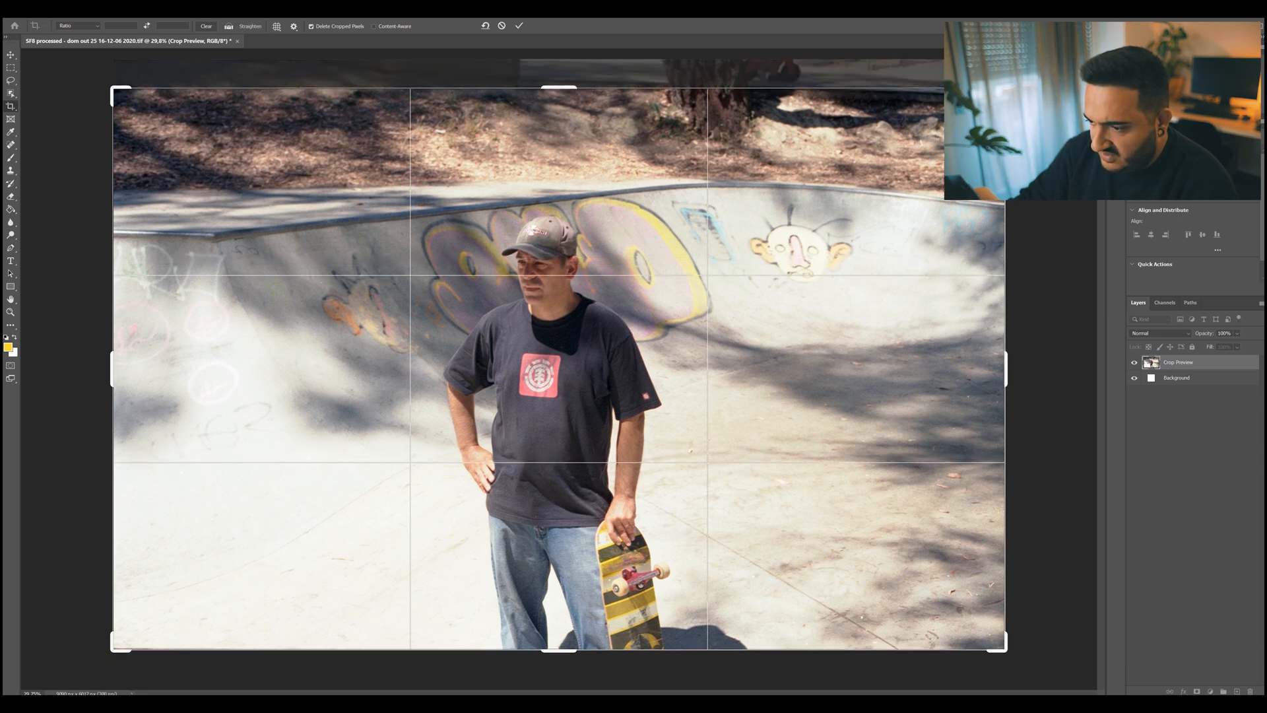
{"action": "key", "text": "Return"}
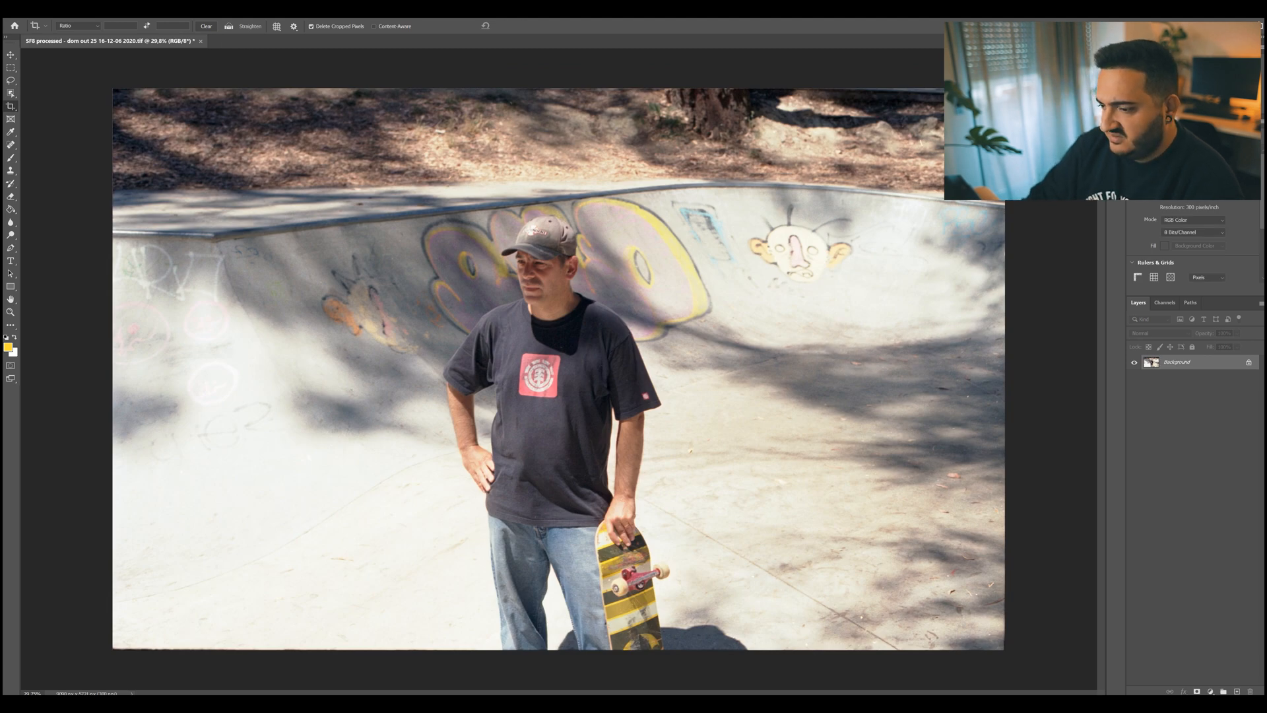
Toggle the crop off and on to compare both framings, and leave the crop undone.
{"action": "scroll", "coordinate": [559, 369], "scroll_direction": "down", "scroll_amount": 5}
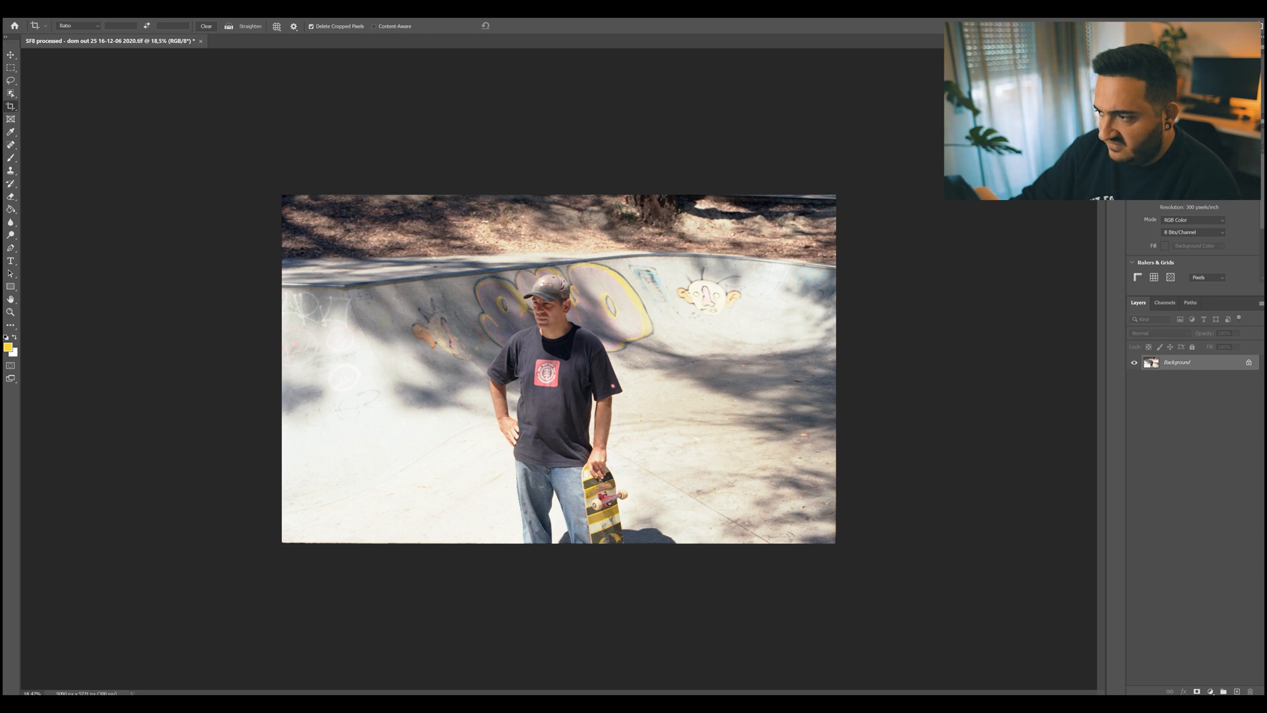
{"action": "key", "text": "ctrl+z"}
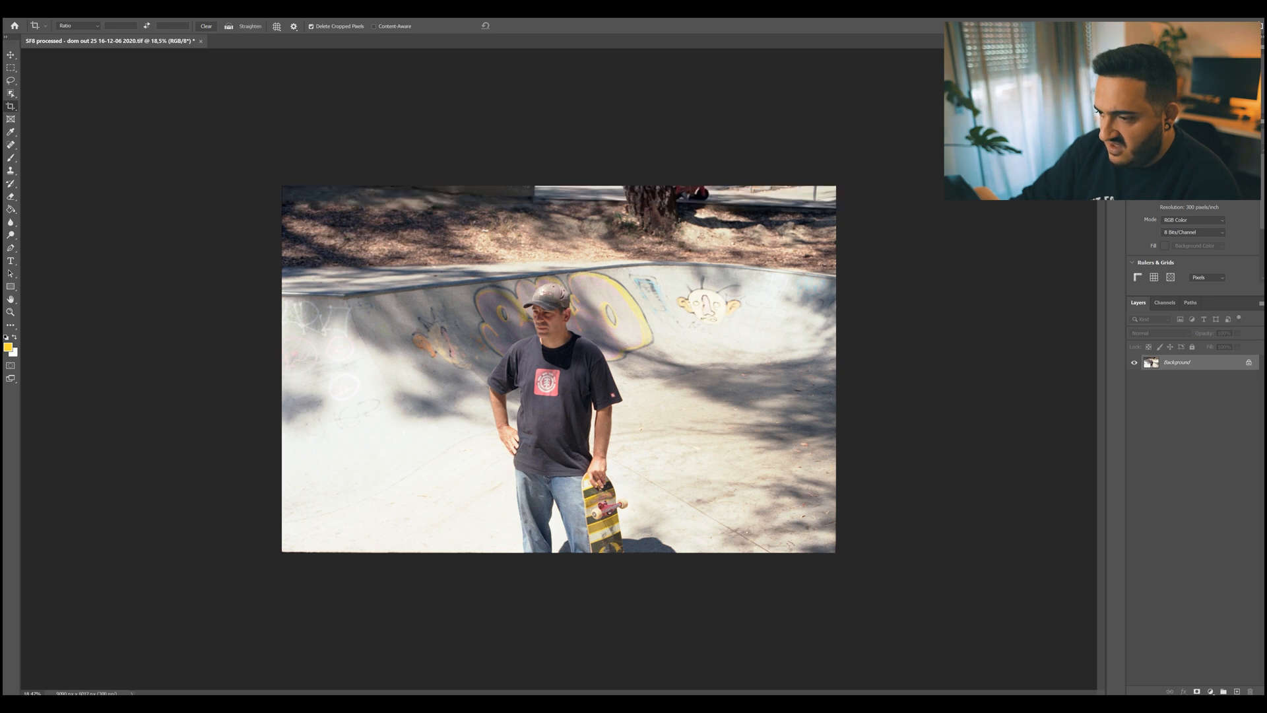
{"action": "key", "text": "ctrl+shift+z"}
{"action": "key", "text": "ctrl+z"}
{"action": "key", "text": "ctrl+shift+z"}
{"action": "key", "text": "ctrl+z"}
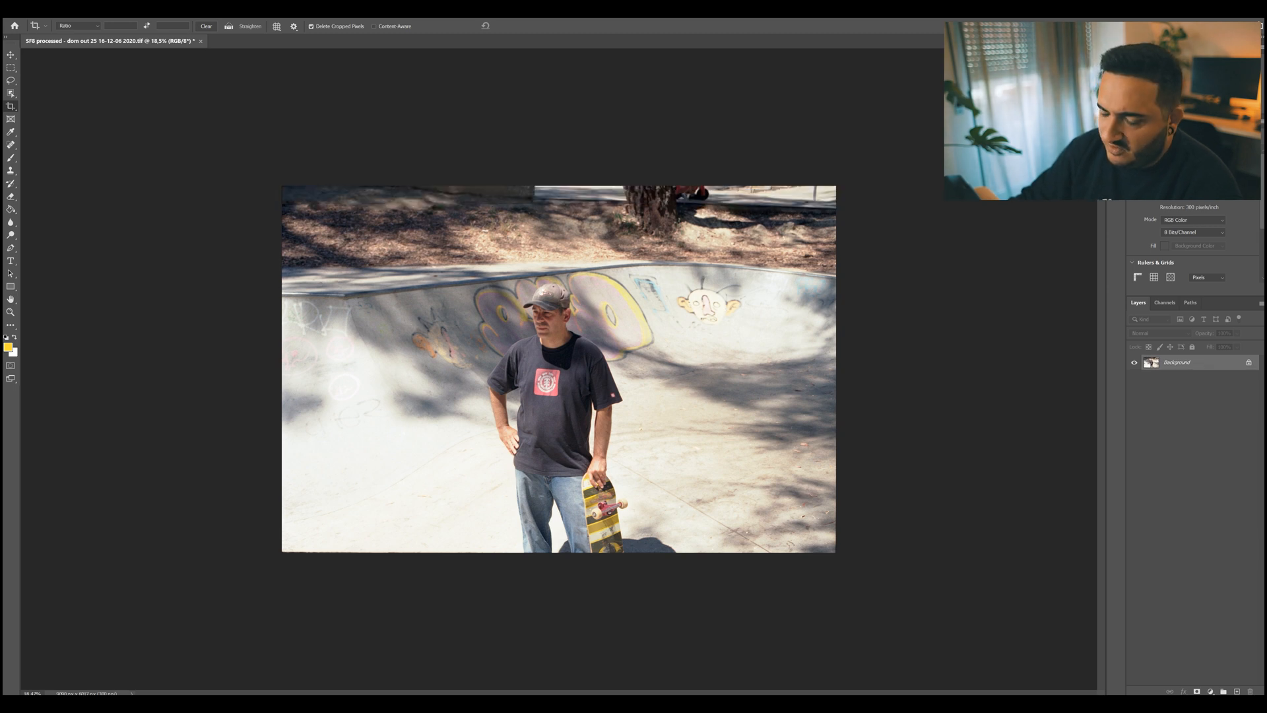
Switch to Lightroom, heal the dust spot on the bowl's dark rim with Spot Removal, and return to the full photo.
{"action": "scroll", "coordinate": [559, 369], "scroll_direction": "up", "scroll_amount": 2}
{"action": "scroll", "coordinate": [559, 369], "scroll_direction": "up", "scroll_amount": 2}
{"action": "scroll", "coordinate": [559, 369], "scroll_direction": "down", "scroll_amount": 2}
{"action": "scroll", "coordinate": [559, 369], "scroll_direction": "up", "scroll_amount": 1}
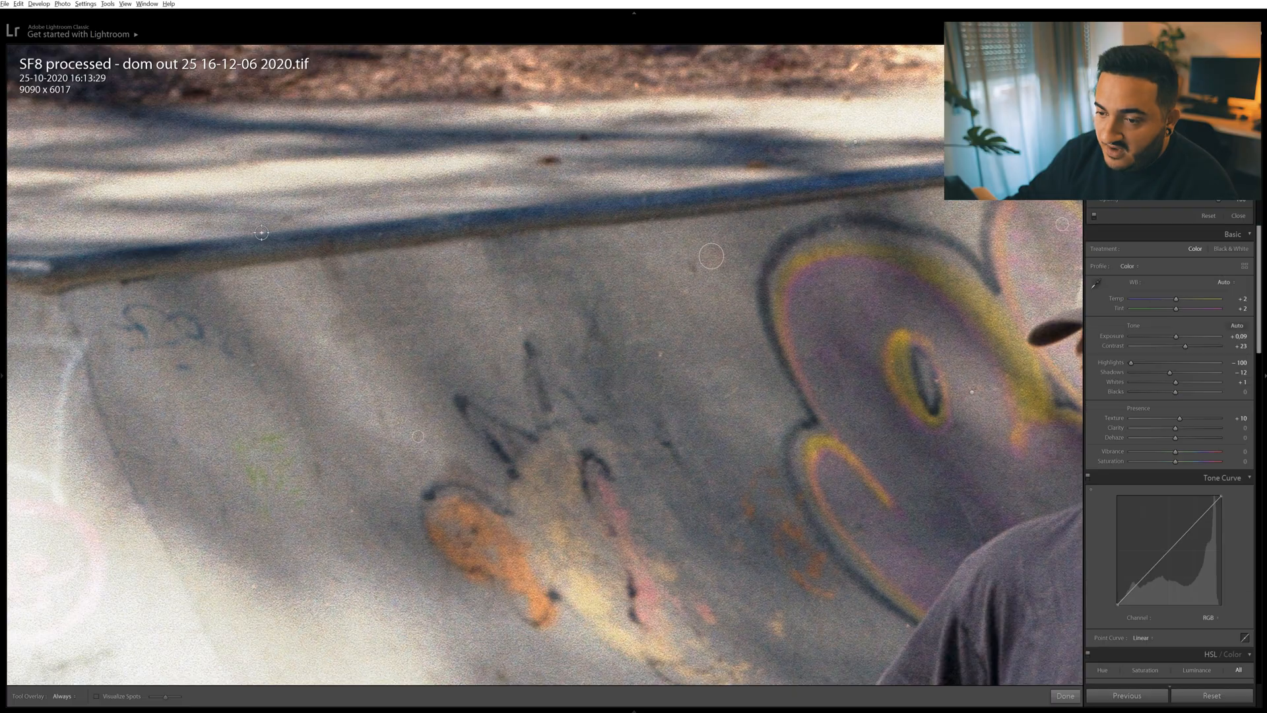
{"action": "left_click", "coordinate": [262, 232]}
{"action": "key", "text": "q"}
{"action": "left_click", "coordinate": [262, 231]}
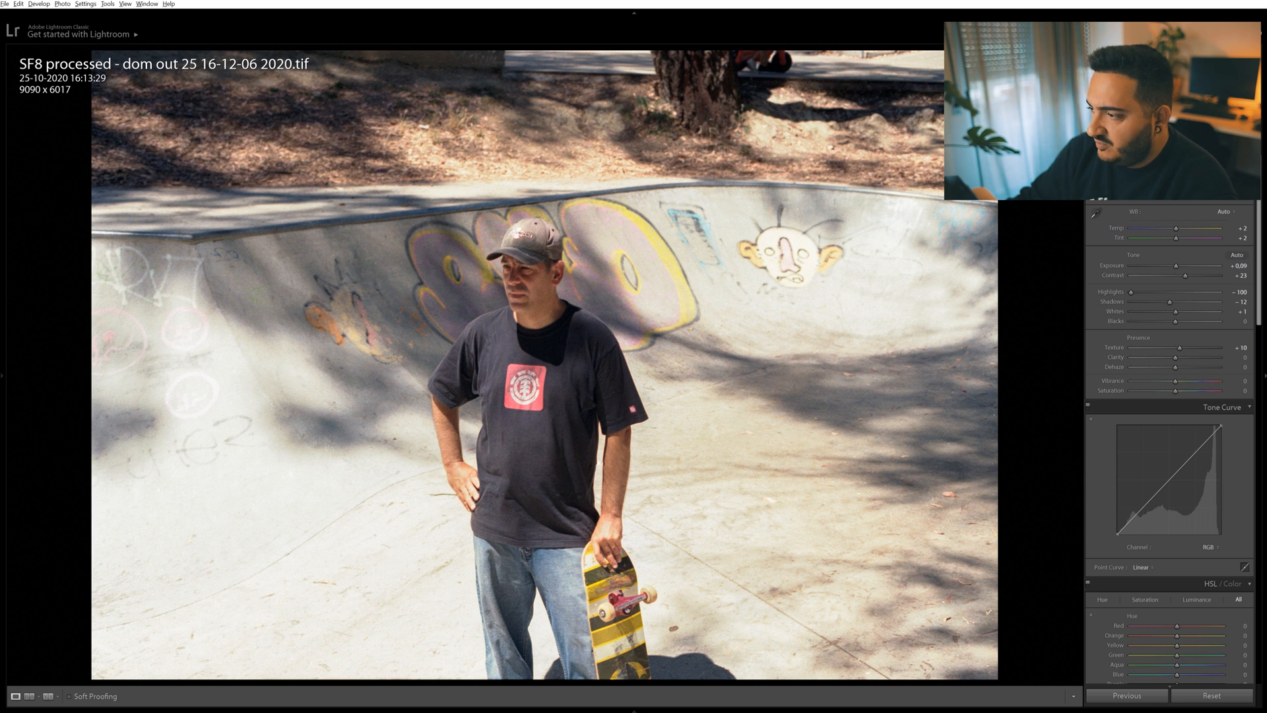
Heal the bent light hair and the white speck on the concrete in the photo's lower-right corner with Spot Removal.
{"action": "left_click", "coordinate": [992, 620]}
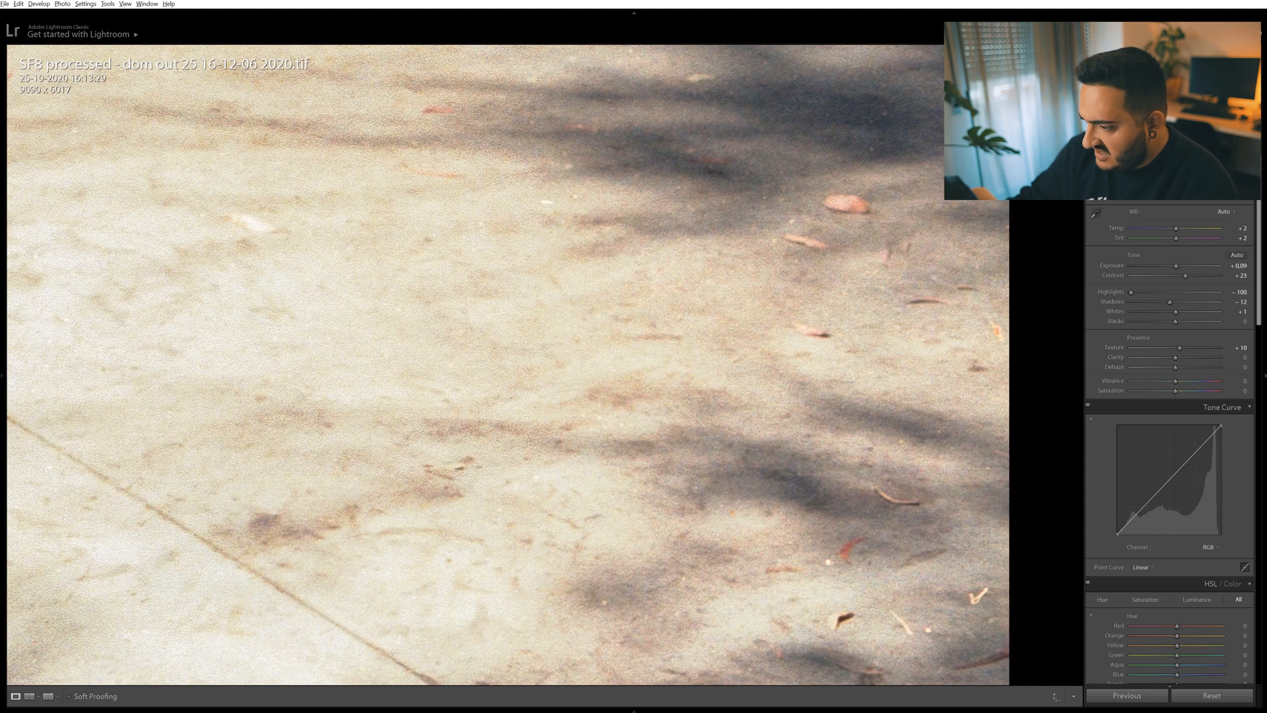
{"action": "key", "text": "q"}
{"action": "left_click_drag", "start_coordinate": [969, 602], "coordinate": [986, 587]}
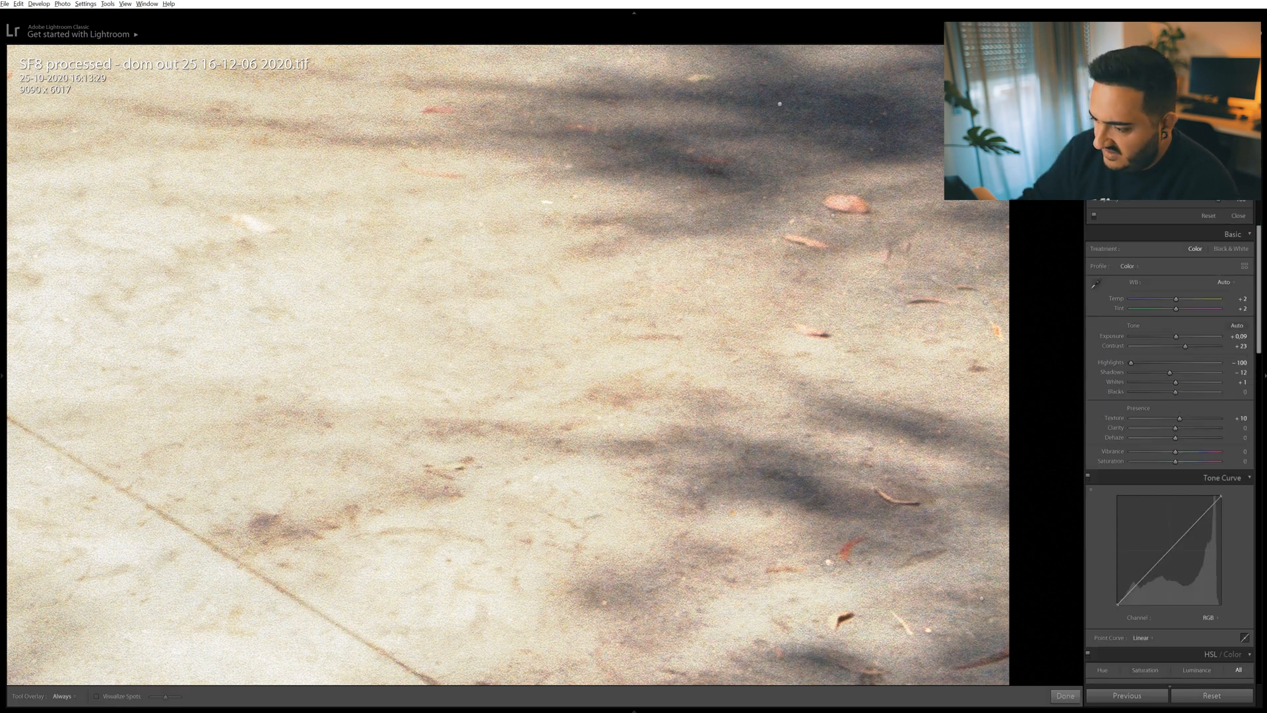
{"action": "left_click", "coordinate": [932, 633]}
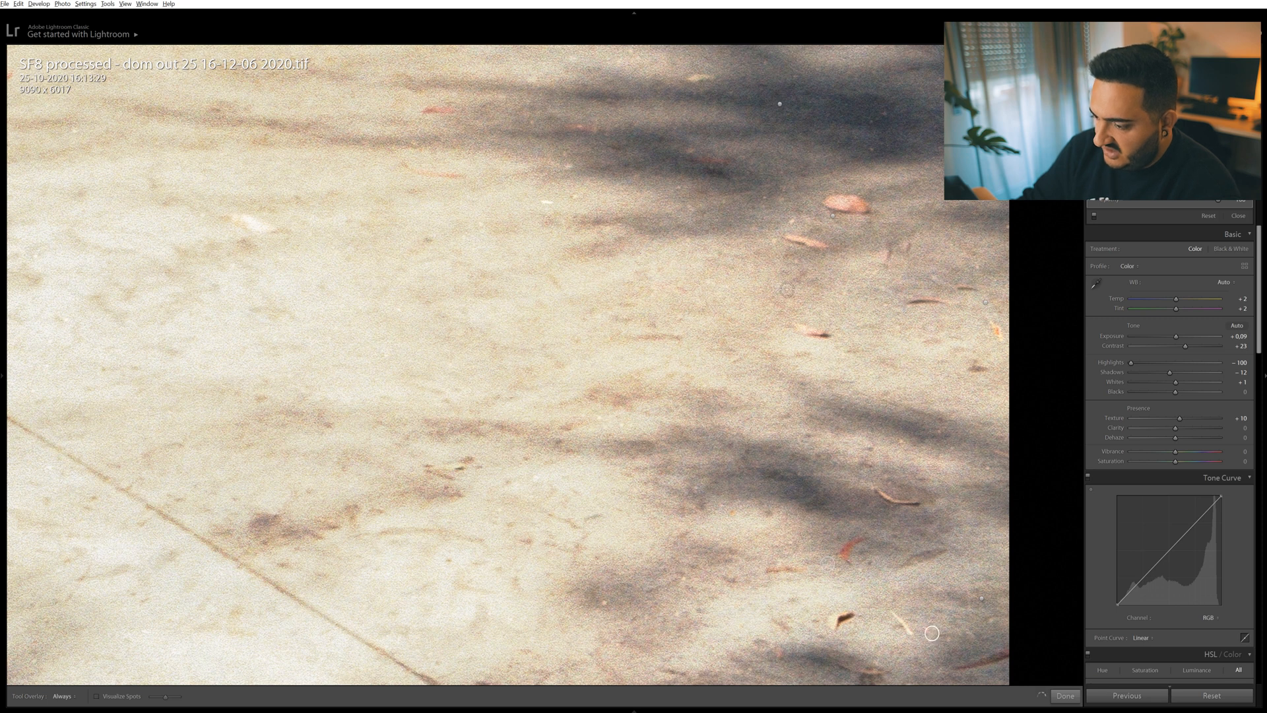
{"action": "key", "text": "q"}
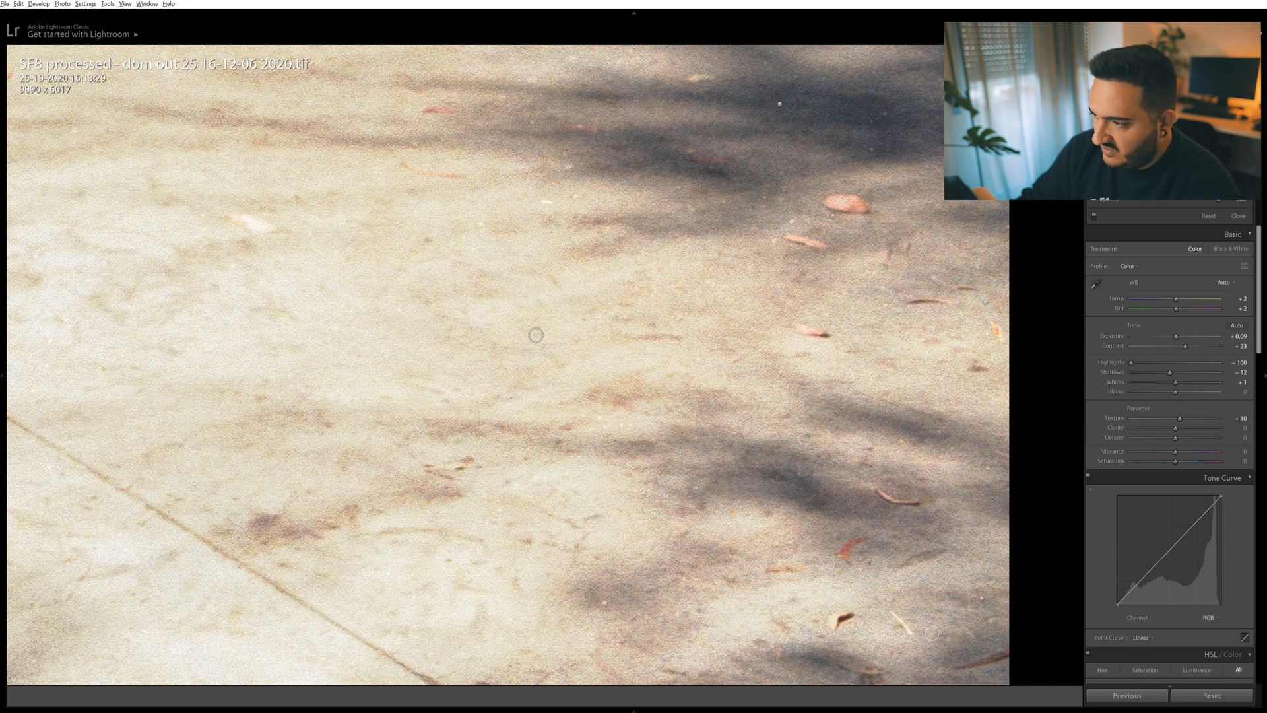
Heal the white speck in the shadow and the small orange mark near the concrete's right edge with Spot Removal.
{"action": "key", "text": "q"}
{"action": "left_click", "coordinate": [975, 326]}
{"action": "key", "text": "q"}
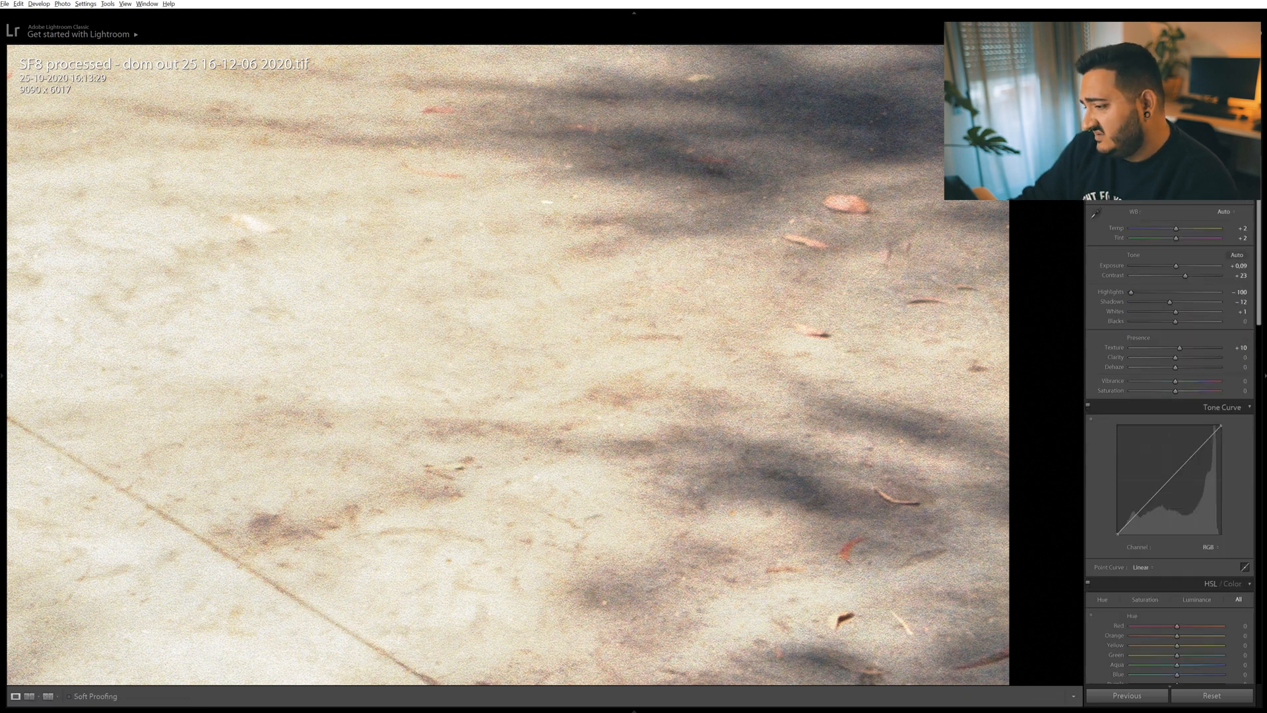
{"action": "key", "text": "z"}
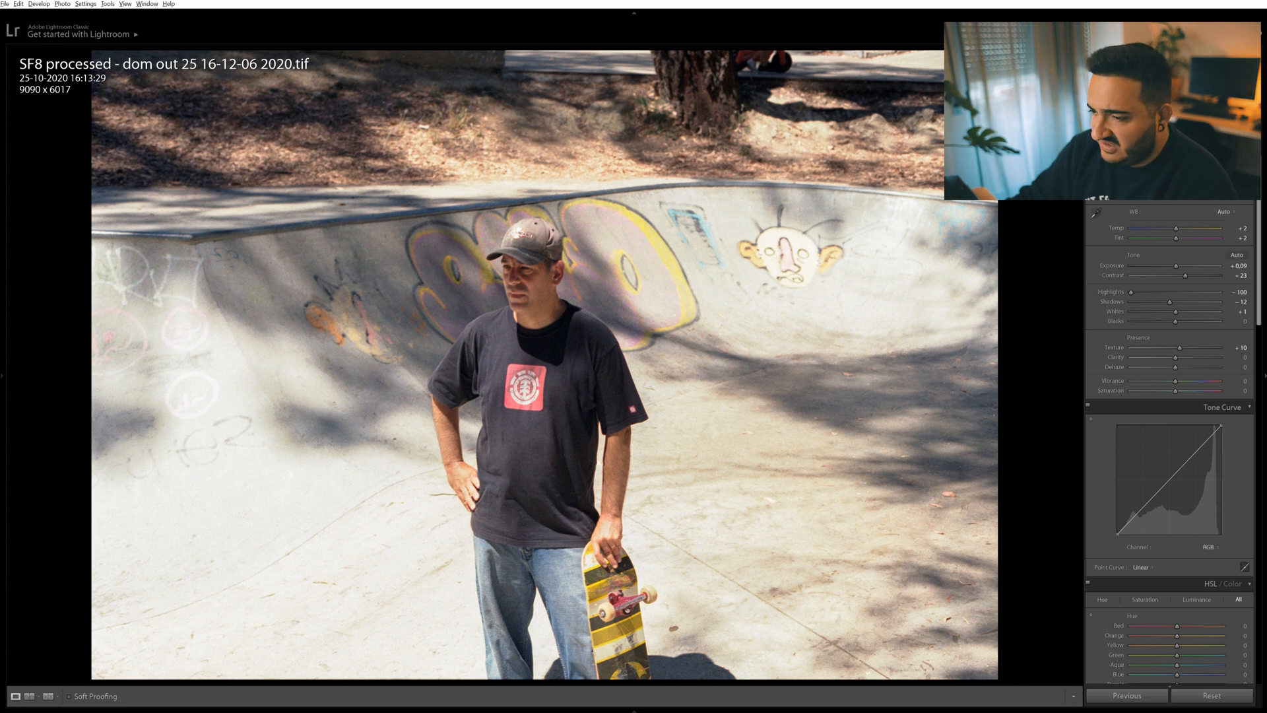
Check the man and the graffiti wall behind him up close for remaining spots, with the healed spots displayed.
{"action": "key", "text": "z"}
{"action": "key", "text": "q"}
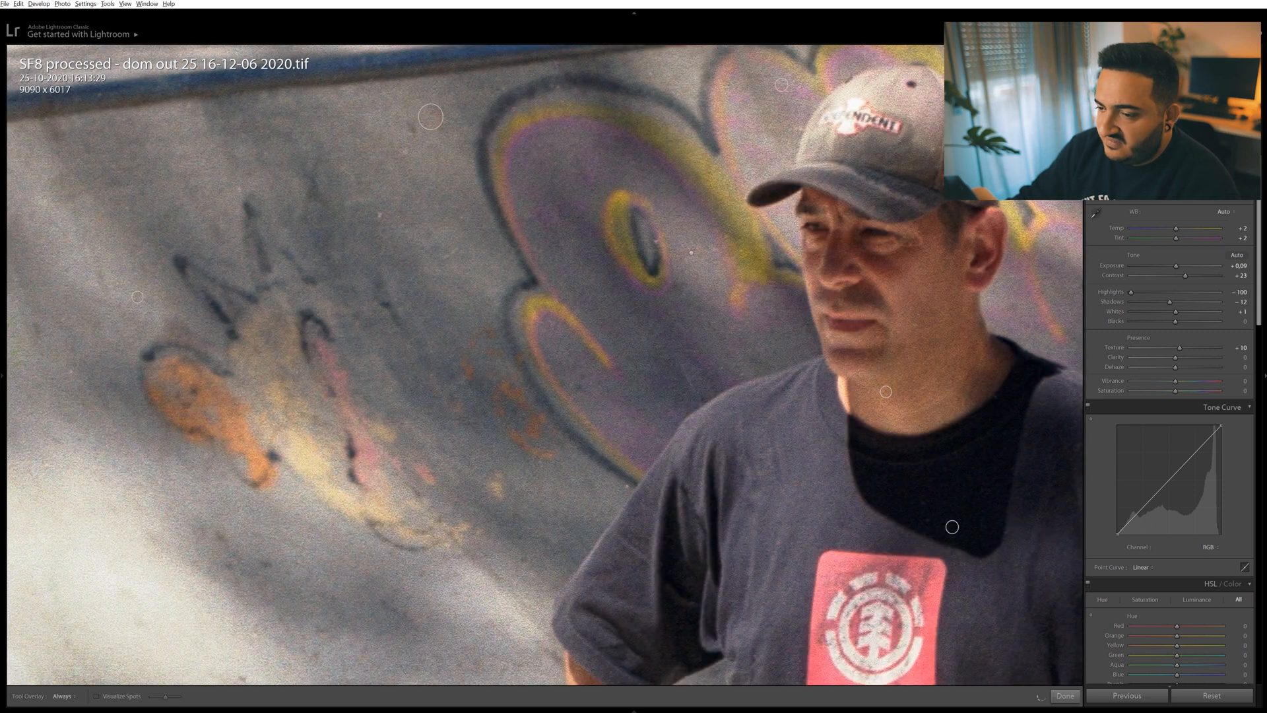
{"action": "key", "text": "q"}
{"action": "key", "text": "z"}
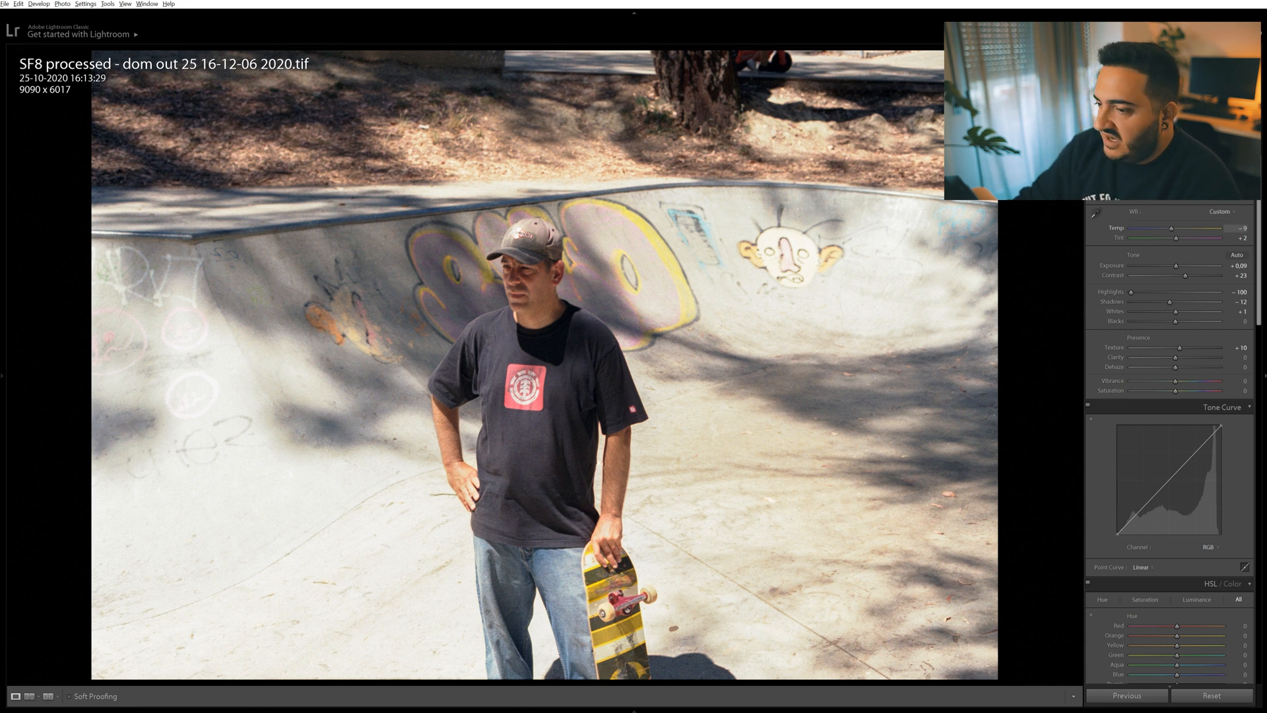
Try cooling the white balance to a Temp of about -8, and undo the change.
{"action": "left_click_drag", "start_coordinate": [1174, 228], "coordinate": [1179, 229]}
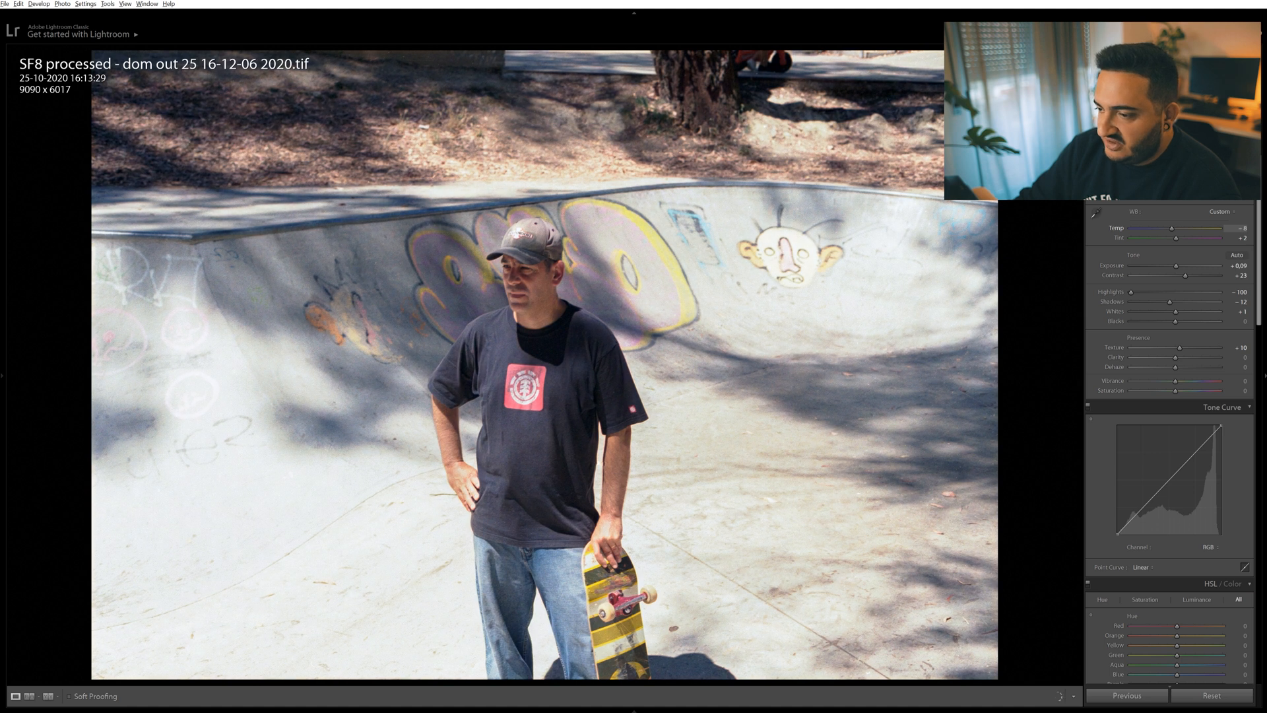
{"action": "key", "text": "ctrl+z"}
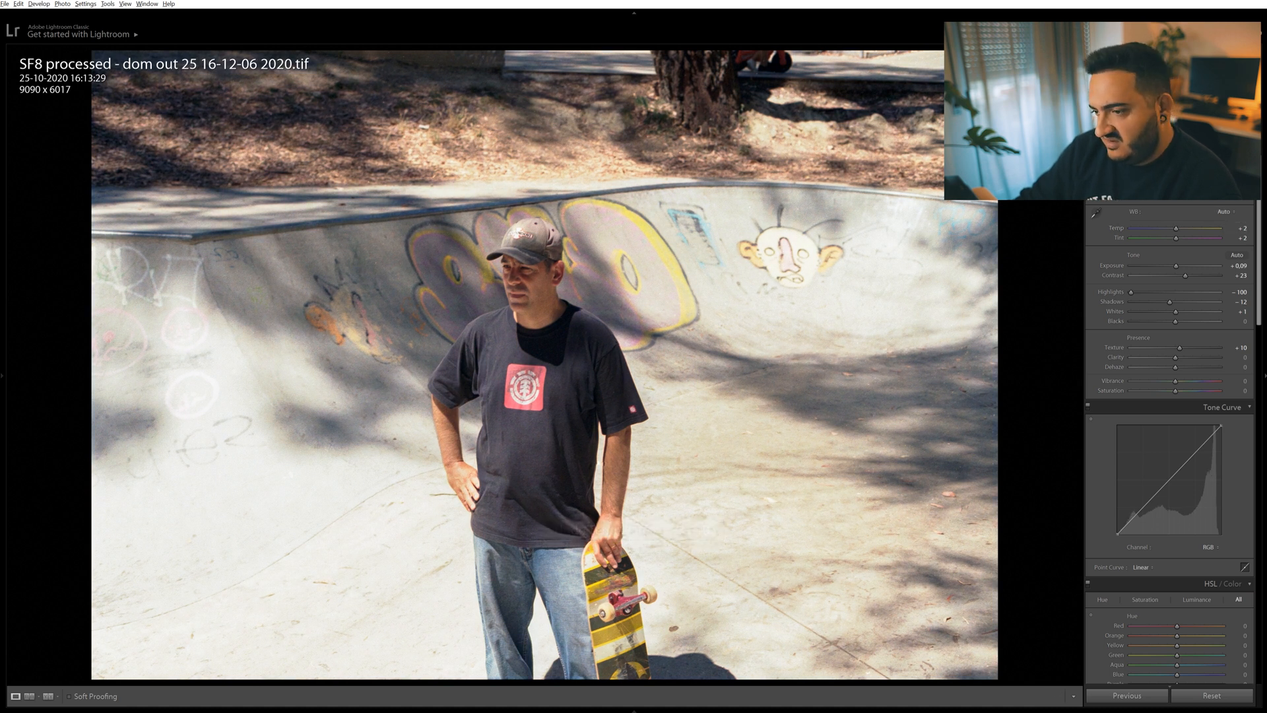
Heal the small mark on the man's cheek beneath his eye with Spot Removal, undoing the first attempt and repeating it.
{"action": "left_click", "coordinate": [533, 294]}
{"action": "key", "text": "q"}
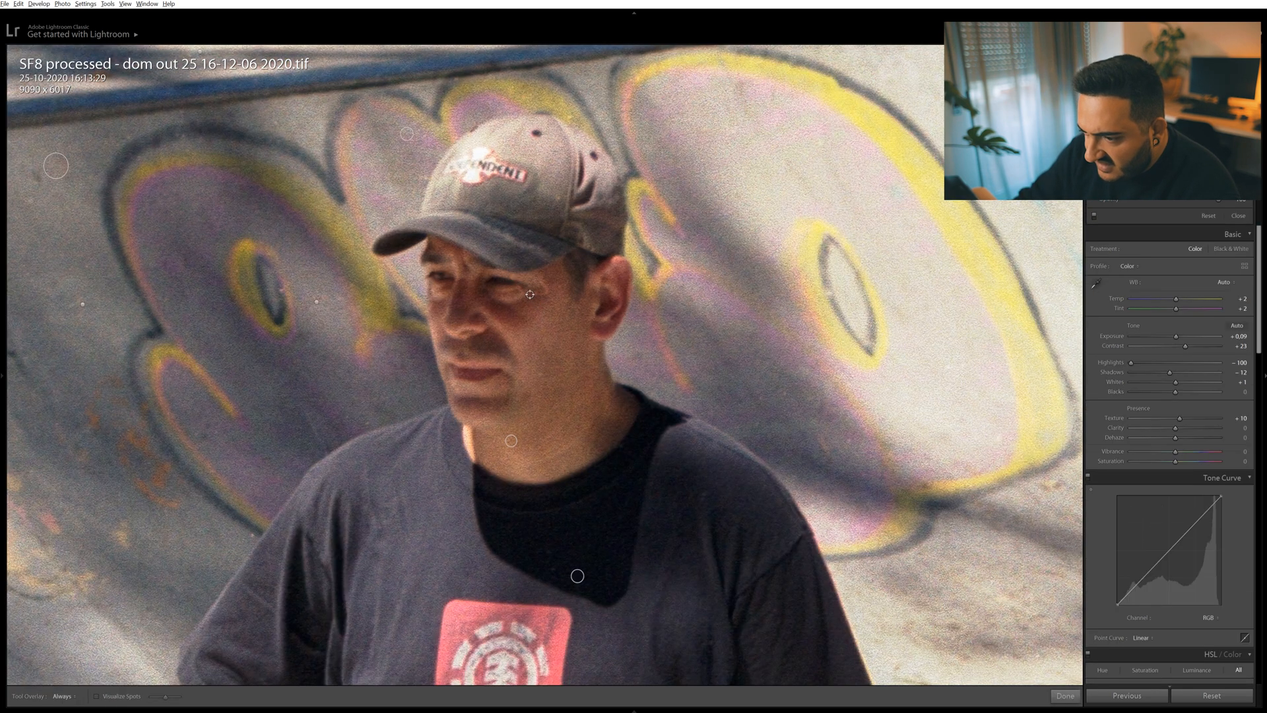
{"action": "left_click_drag", "start_coordinate": [530, 295], "coordinate": [544, 294]}
{"action": "key", "text": "q"}
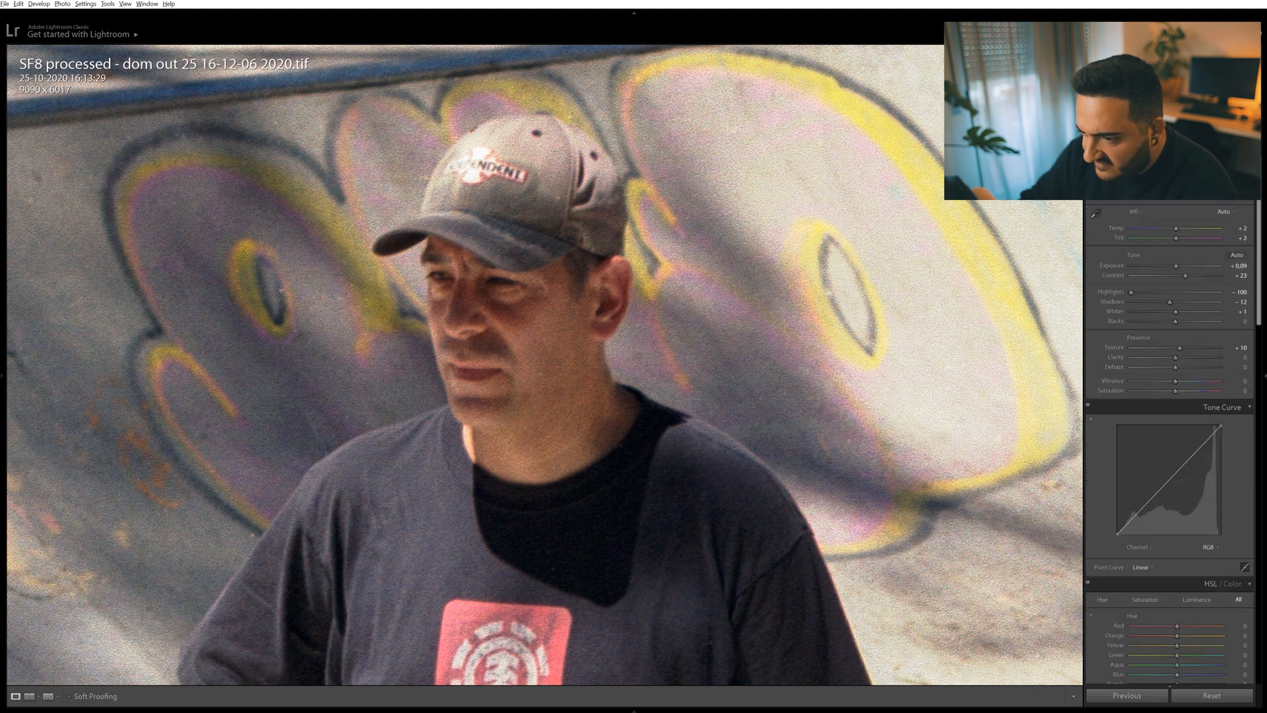
{"action": "key", "text": "ctrl+z"}
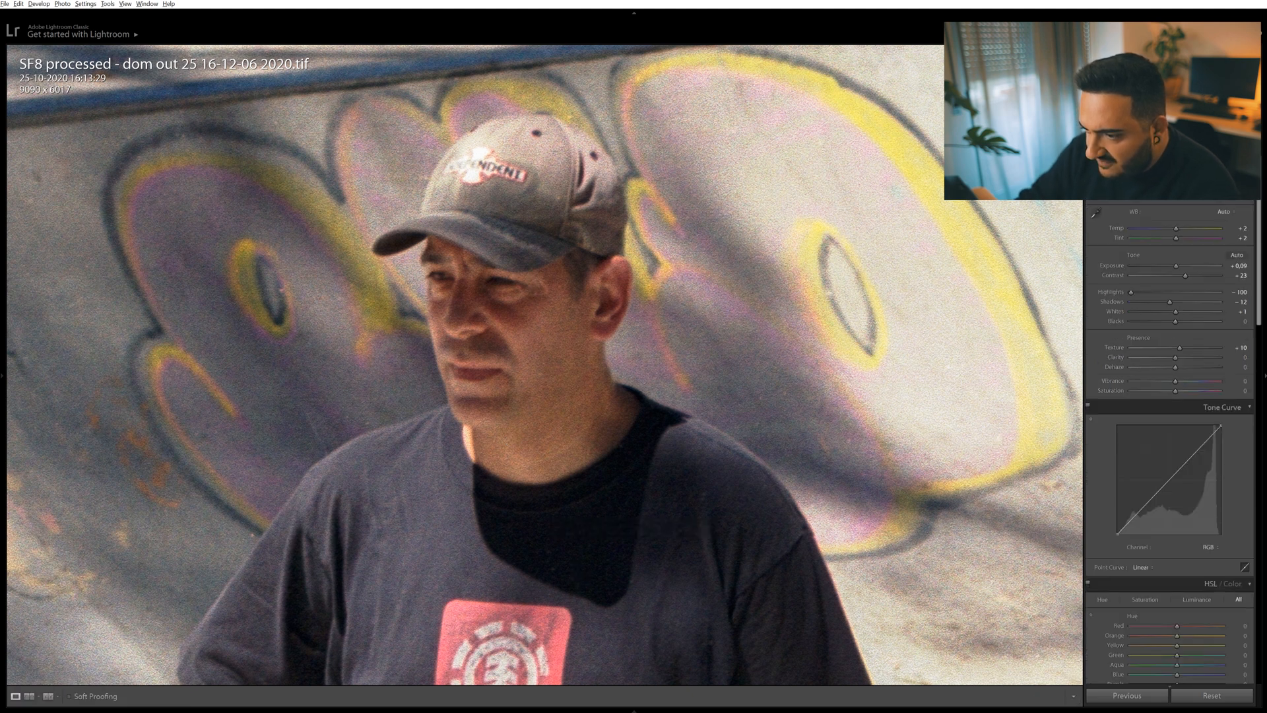
{"action": "key", "text": "q"}
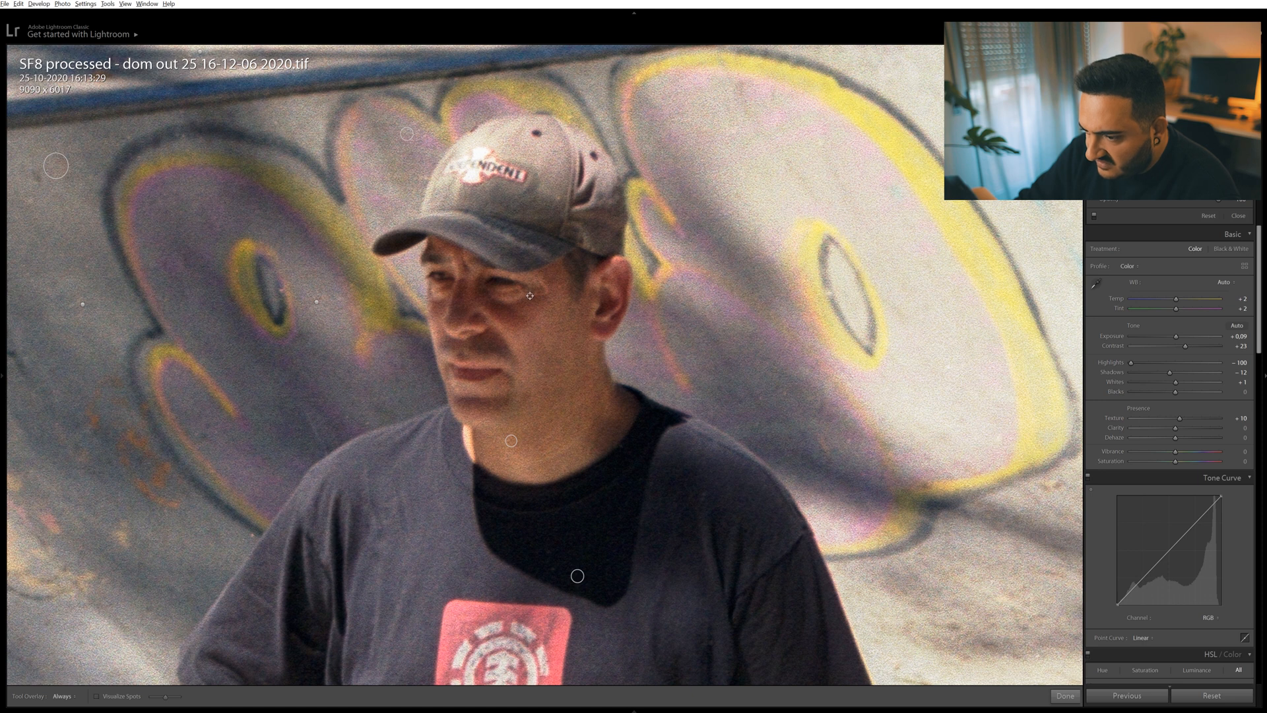
{"action": "left_click_drag", "start_coordinate": [530, 294], "coordinate": [544, 294]}
{"action": "key", "text": "q"}
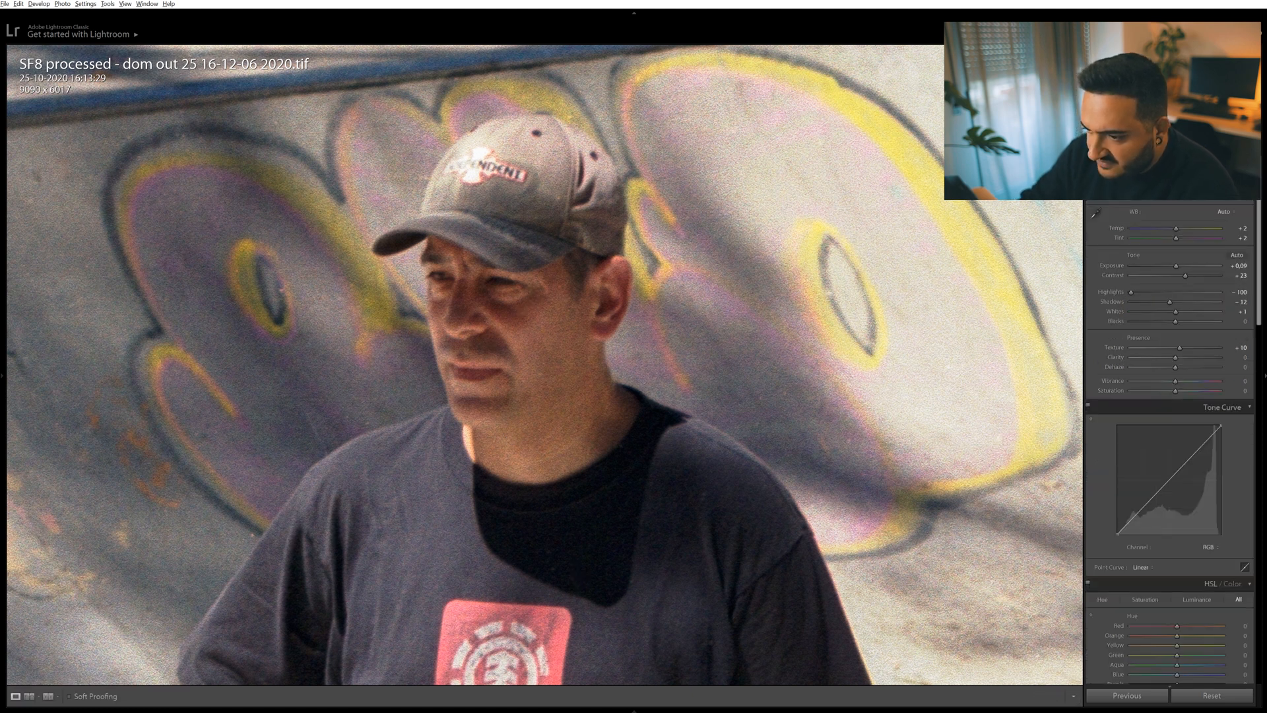
Compare the photo before and after editing, and check the man's face up close.
{"action": "left_click", "coordinate": [534, 276]}
{"action": "key", "text": "backslash"}
{"action": "key", "text": "backslash"}
{"action": "left_click", "coordinate": [524, 270]}
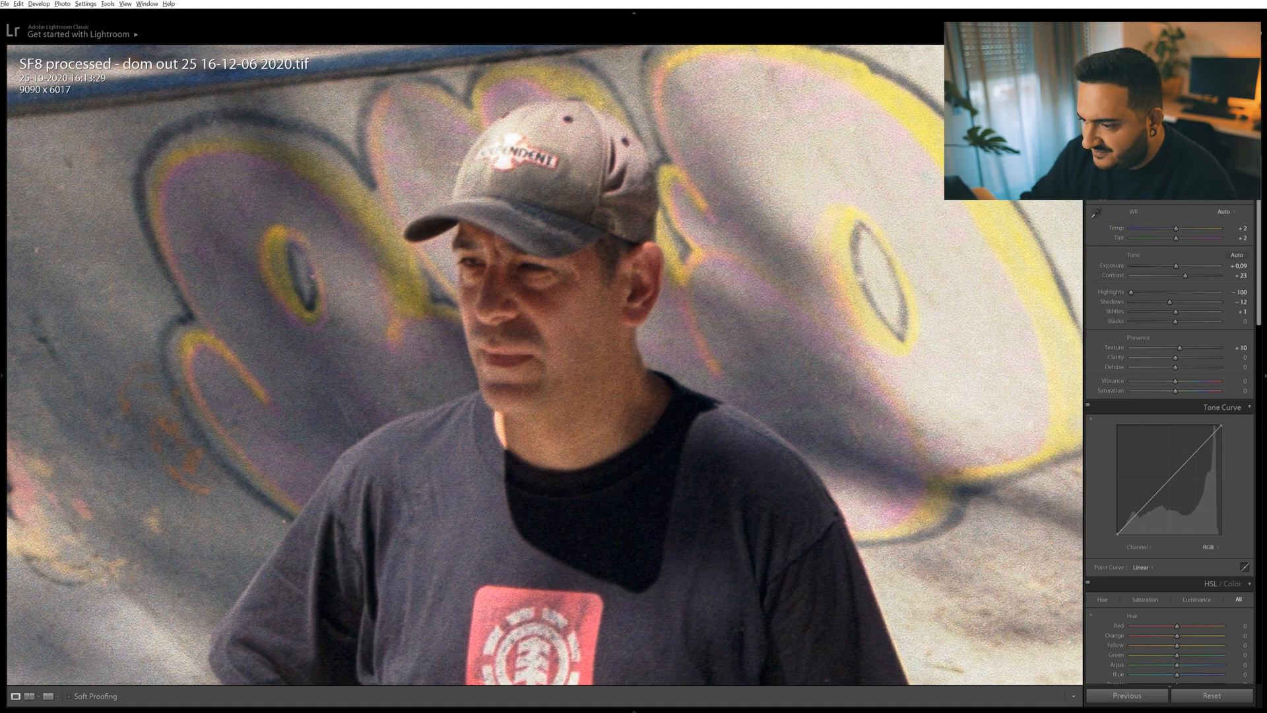
{"action": "left_click", "coordinate": [522, 269]}
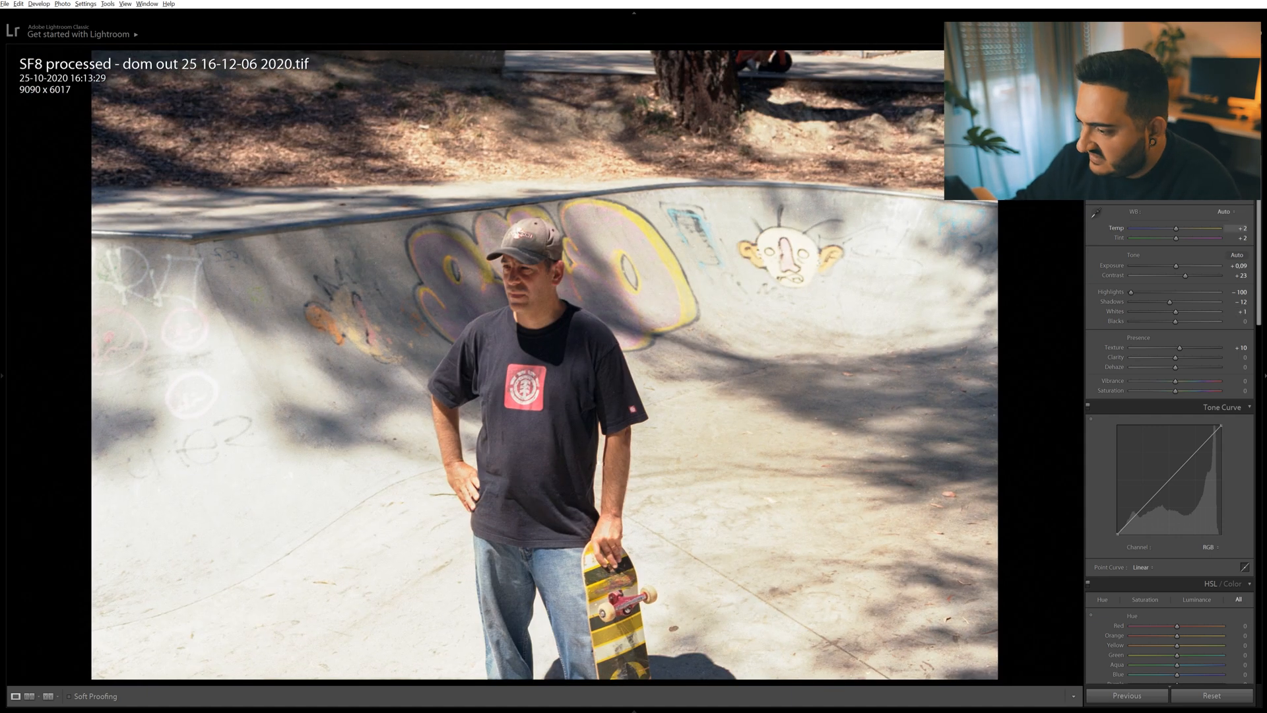
Try warming the Temp to +5, test Tint at -14 and -6, and undo the tint shift.
{"action": "left_click_drag", "start_coordinate": [1176, 229], "coordinate": [1176, 229]}
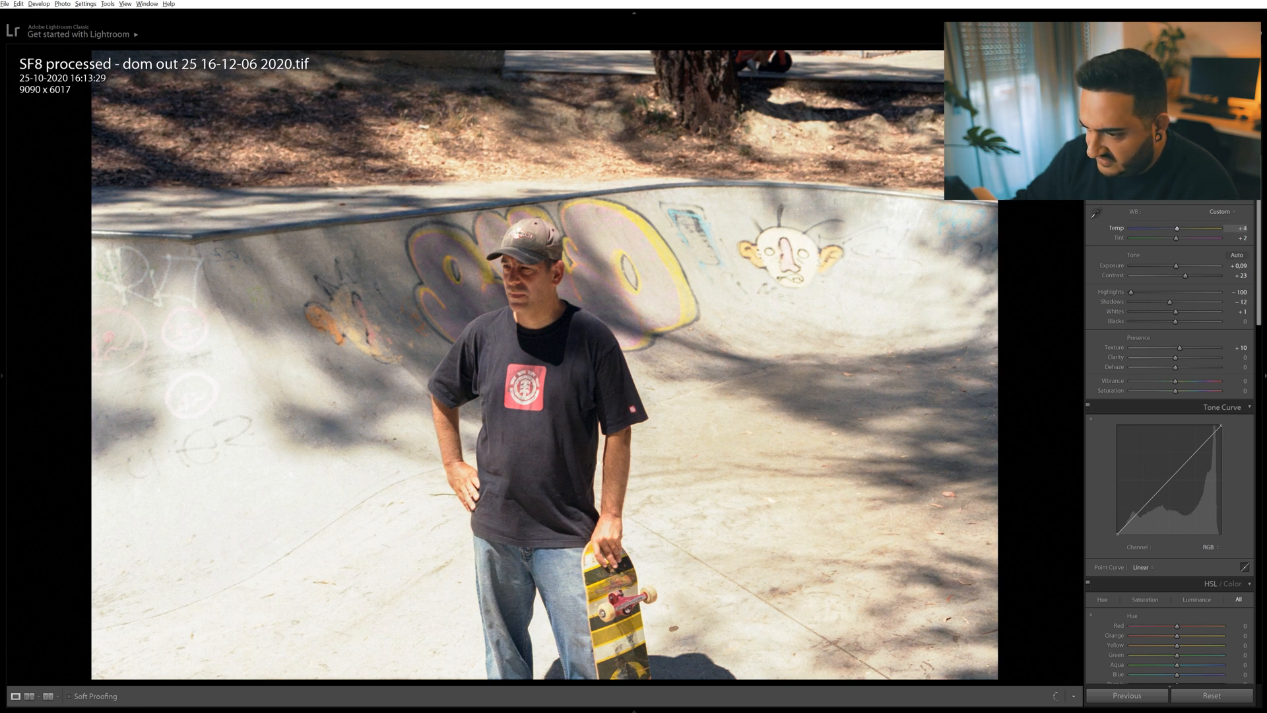
{"action": "key", "text": "ctrl+z"}
{"action": "key", "text": "ctrl+y"}
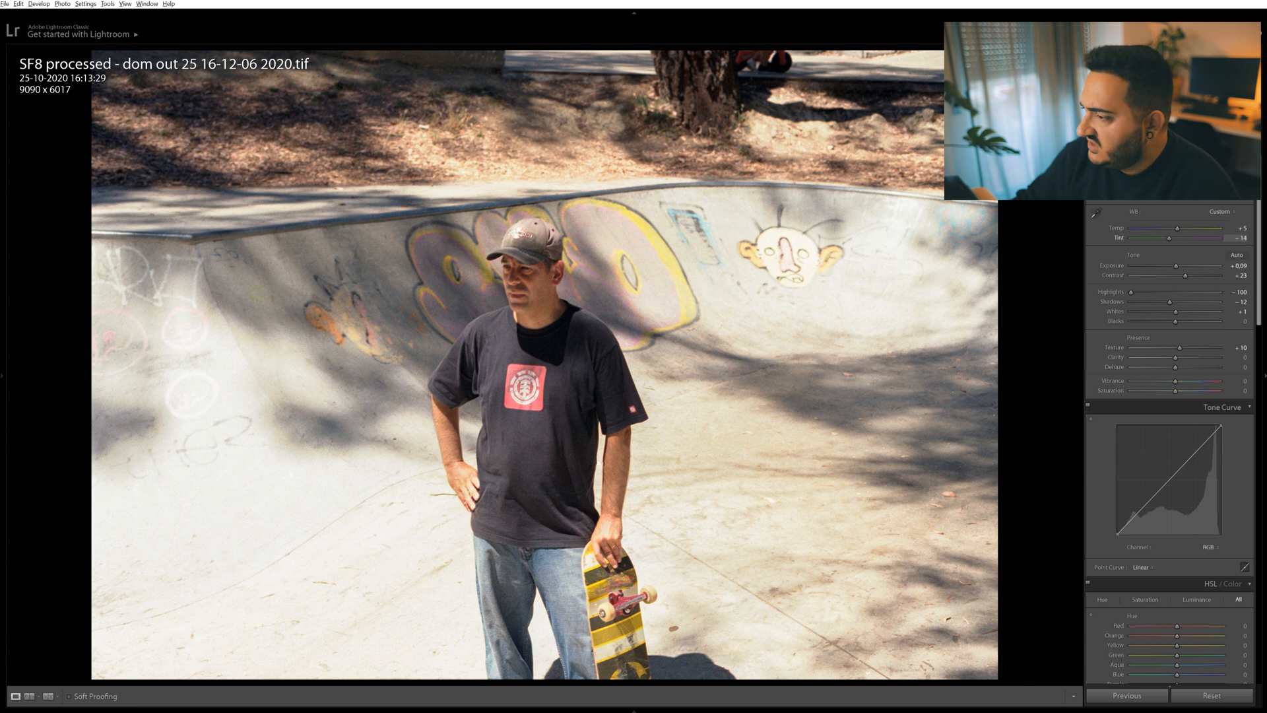
{"action": "left_click_drag", "start_coordinate": [1176, 238], "coordinate": [1177, 238]}
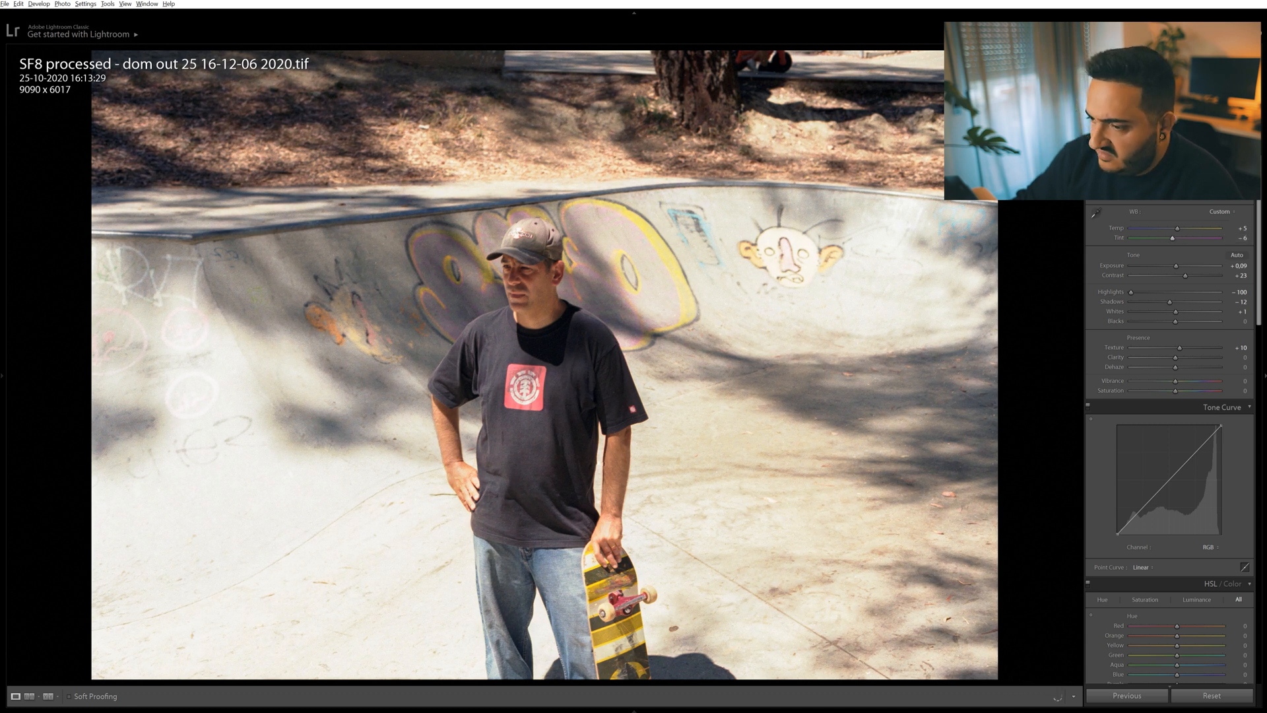
{"action": "key", "text": "ctrl+z"}
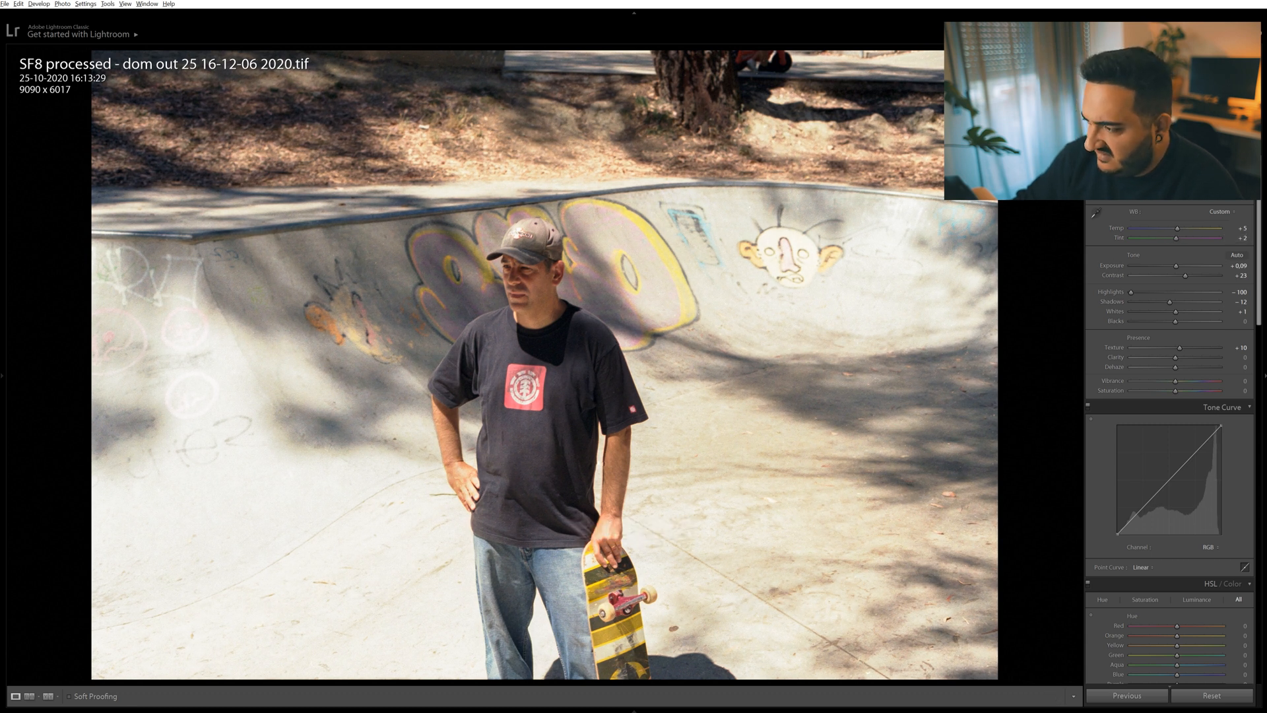
Try Exposure at -0.02 and Contrast at +28, +11 and +7, and undo these changes along with the white balance shift.
{"action": "left_click_drag", "start_coordinate": [1176, 266], "coordinate": [1173, 266]}
{"action": "key", "text": "ctrl+z"}
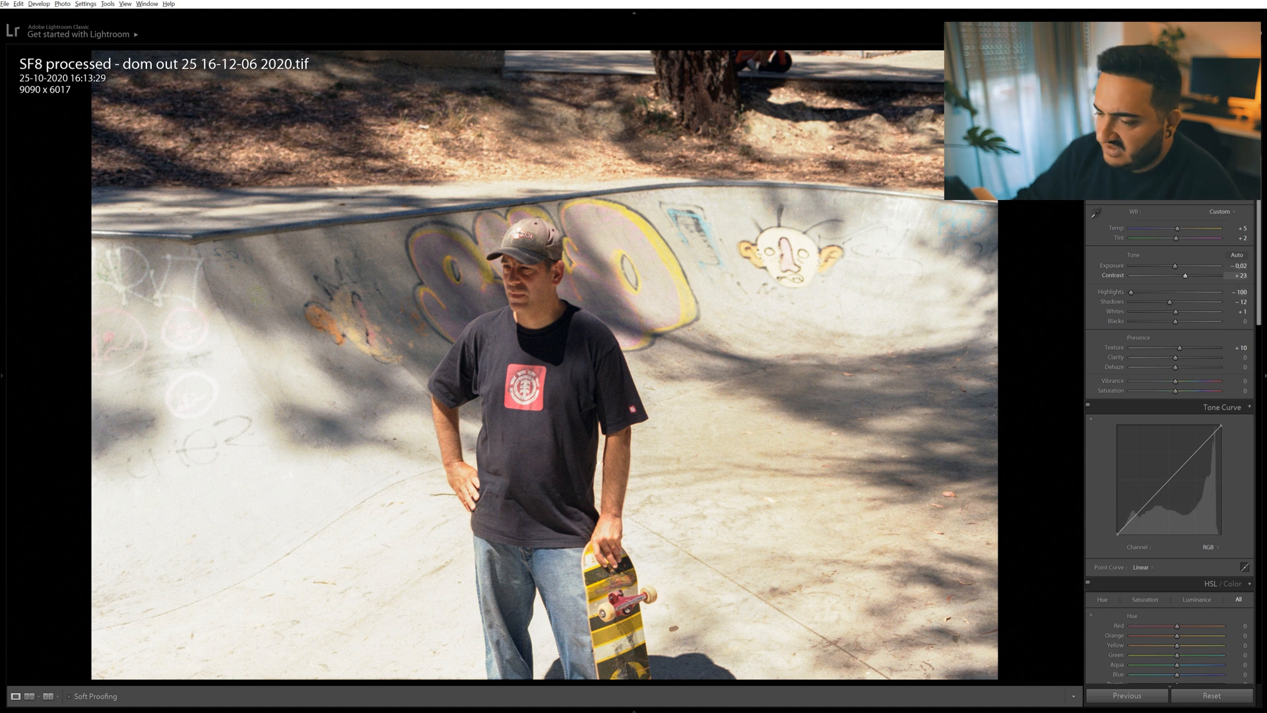
{"action": "left_click_drag", "start_coordinate": [1186, 276], "coordinate": [1185, 276]}
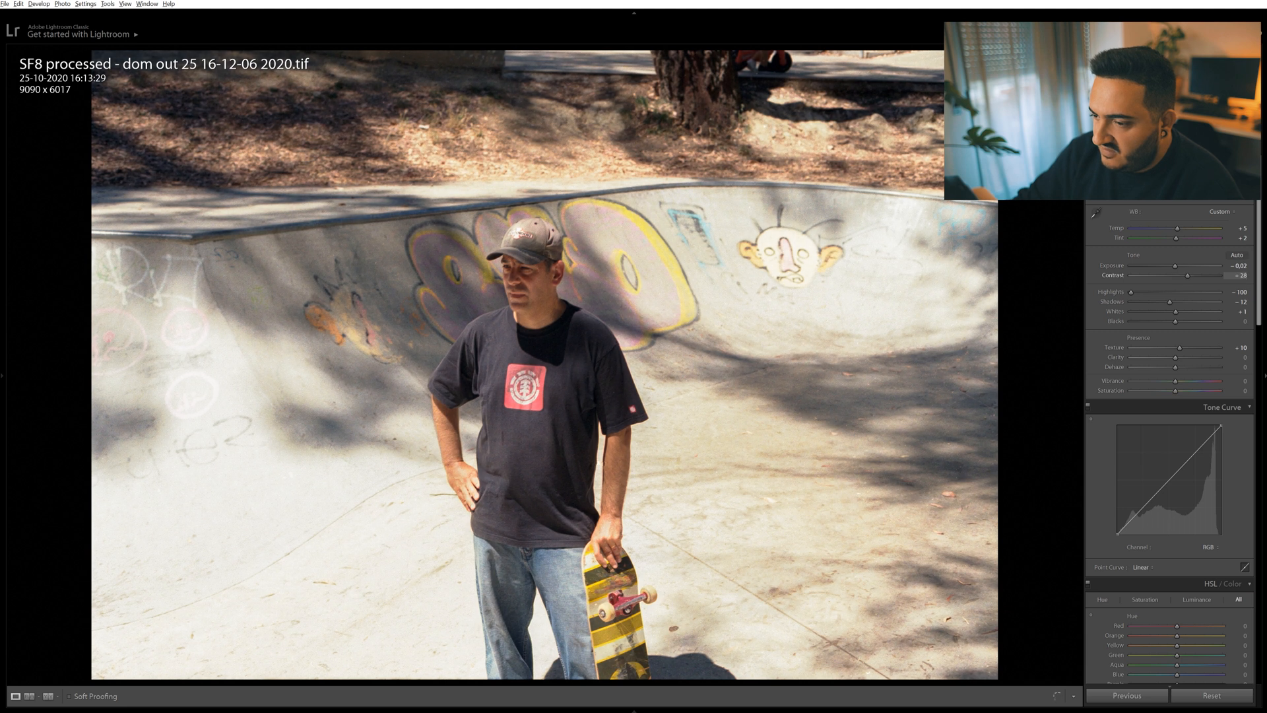
{"action": "key", "text": "ctrl+z"}
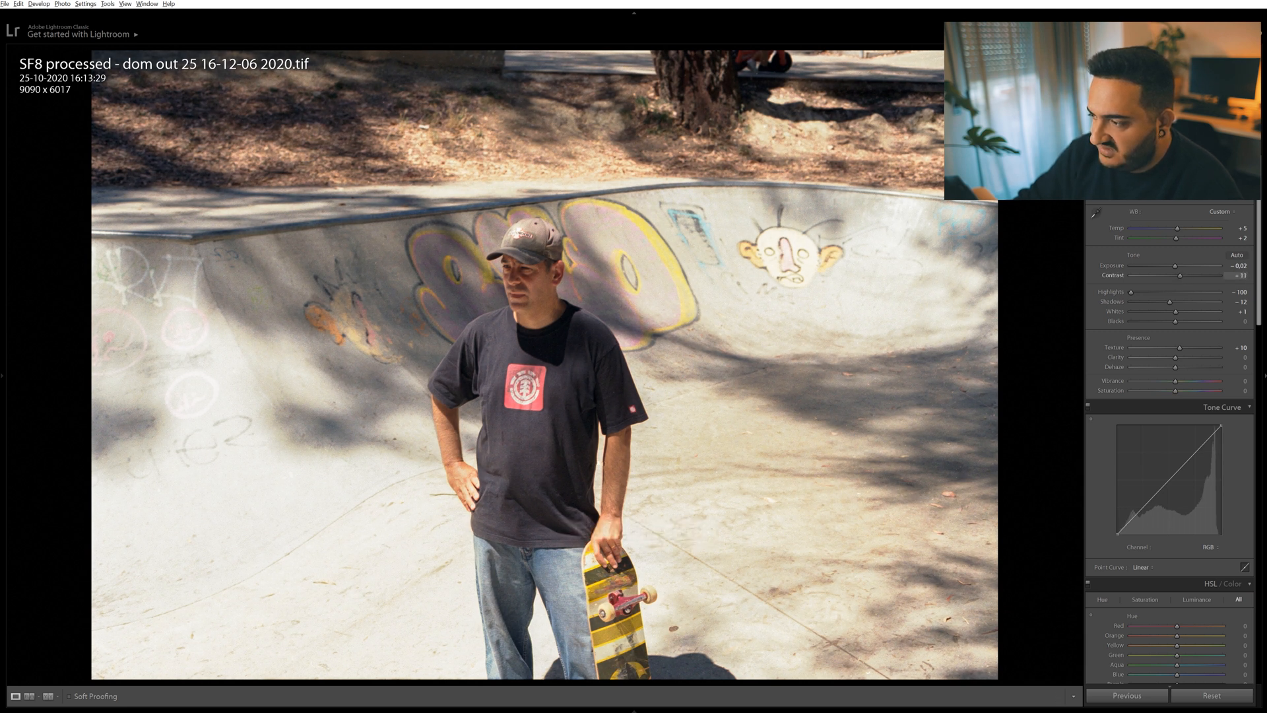
{"action": "key", "text": "ctrl+z"}
{"action": "key", "text": "ctrl+z"}
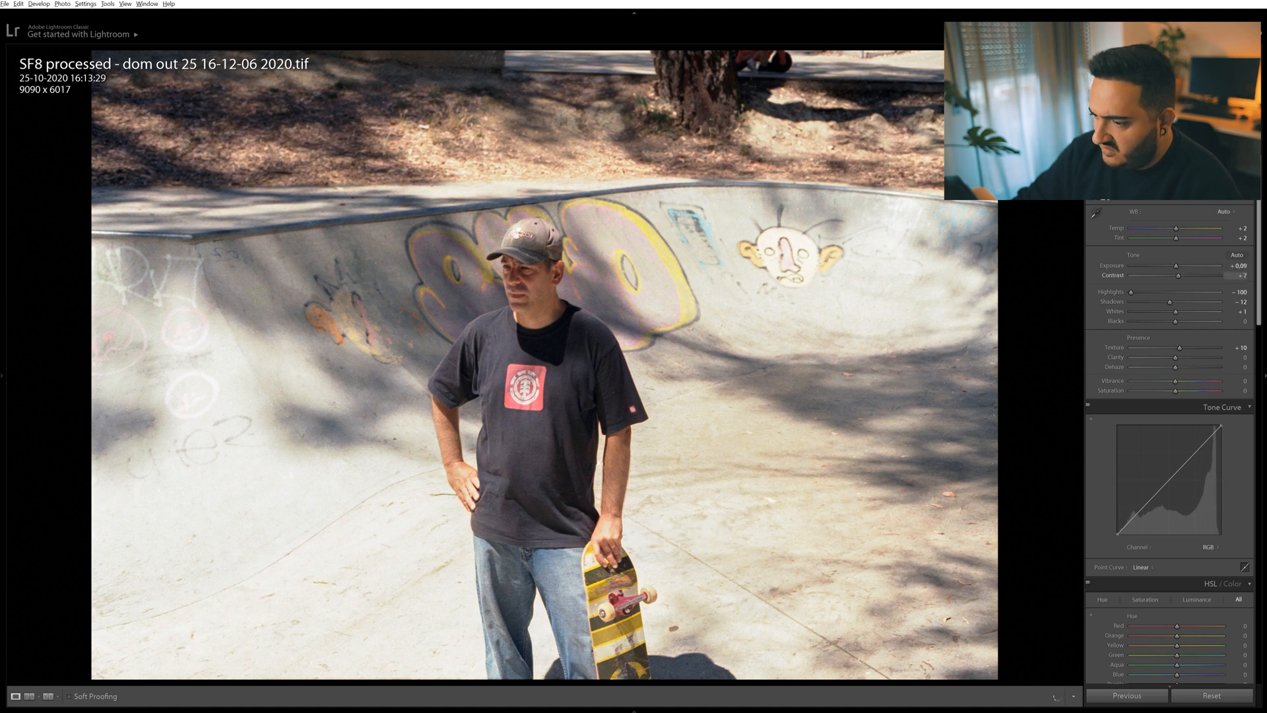
{"action": "key", "text": "ctrl+z"}
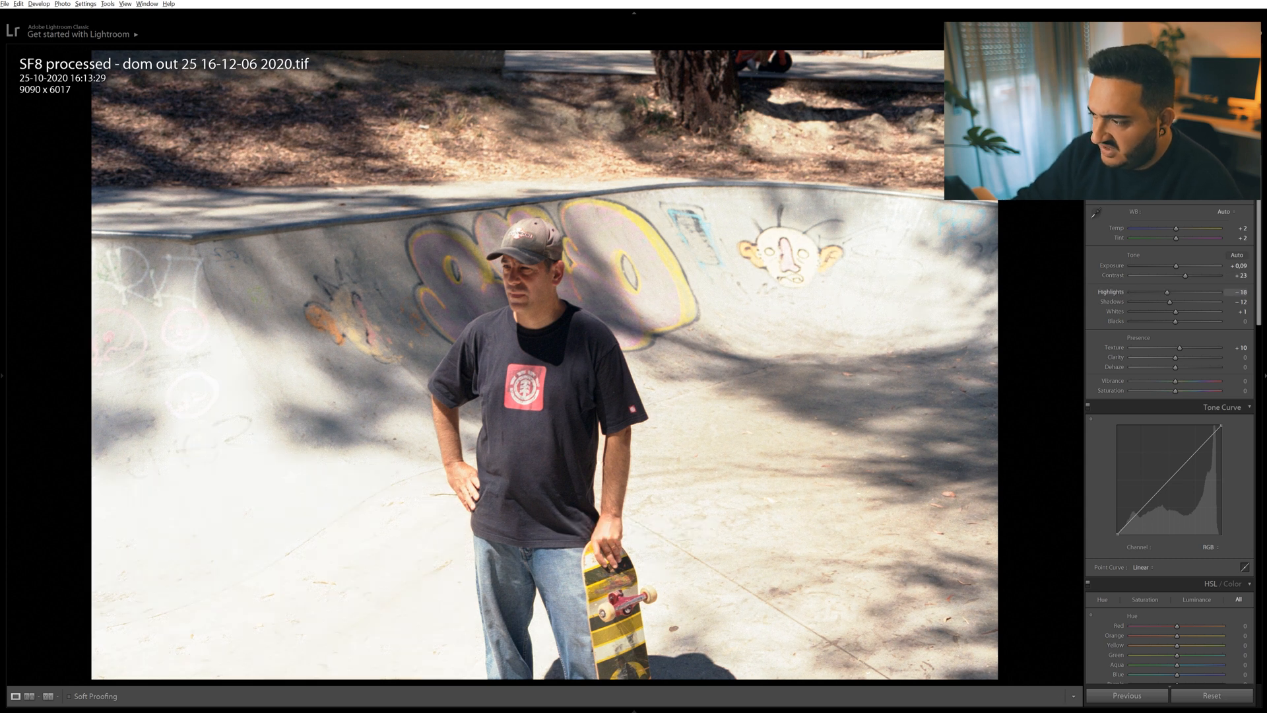
Try Highlights at 0 and return it to -100, and test and undo Dehaze at -86 and +11.
{"action": "key", "text": "ctrl+z"}
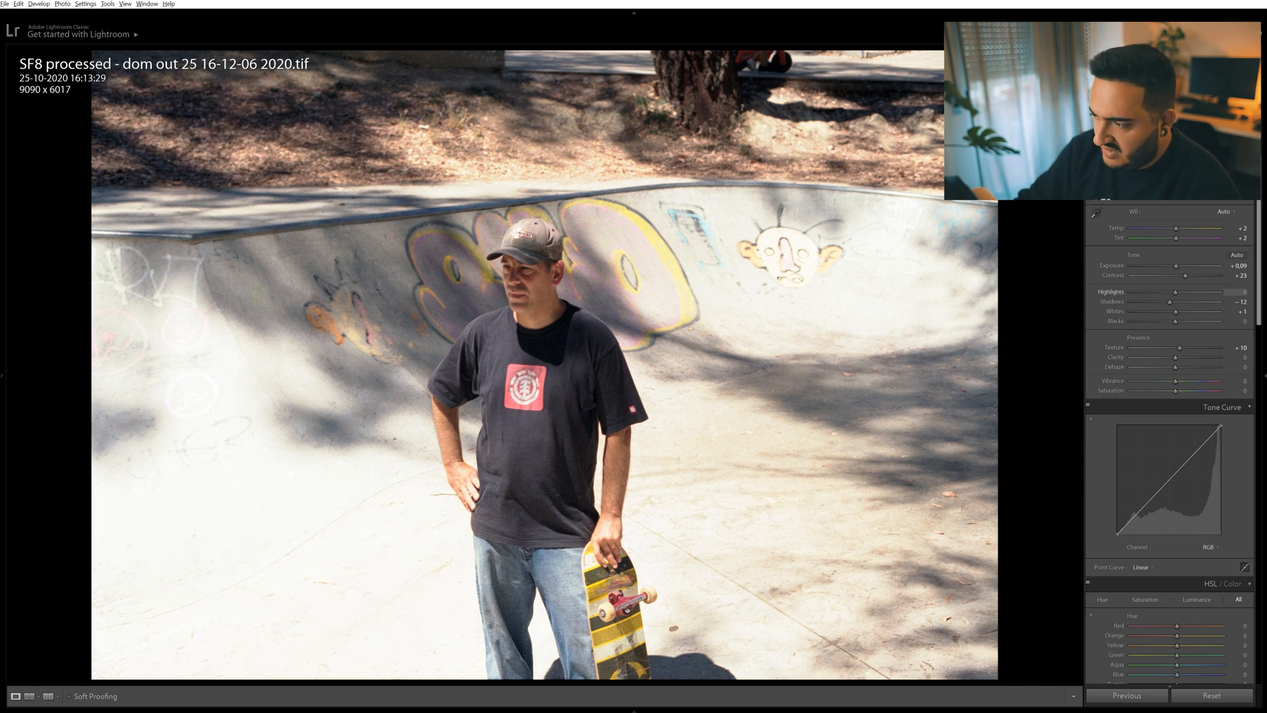
{"action": "left_click_drag", "start_coordinate": [1154, 292], "coordinate": [1130, 292]}
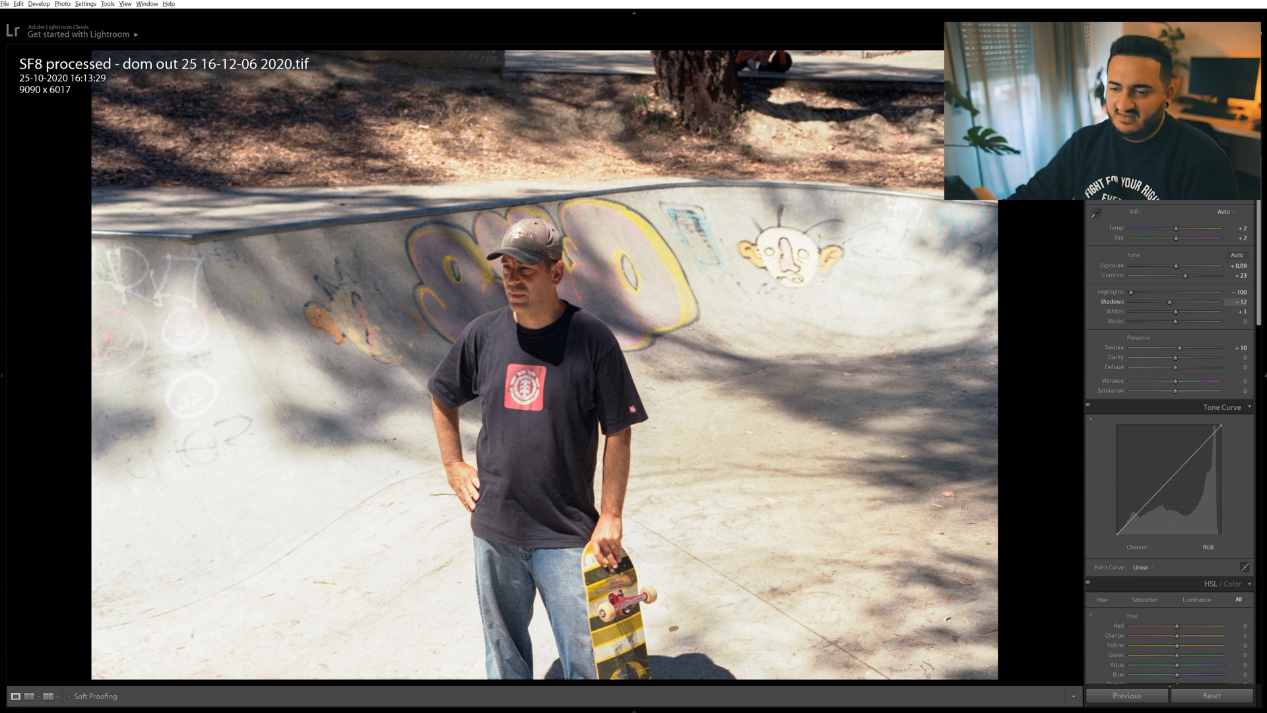
{"action": "key", "text": "ctrl+z"}
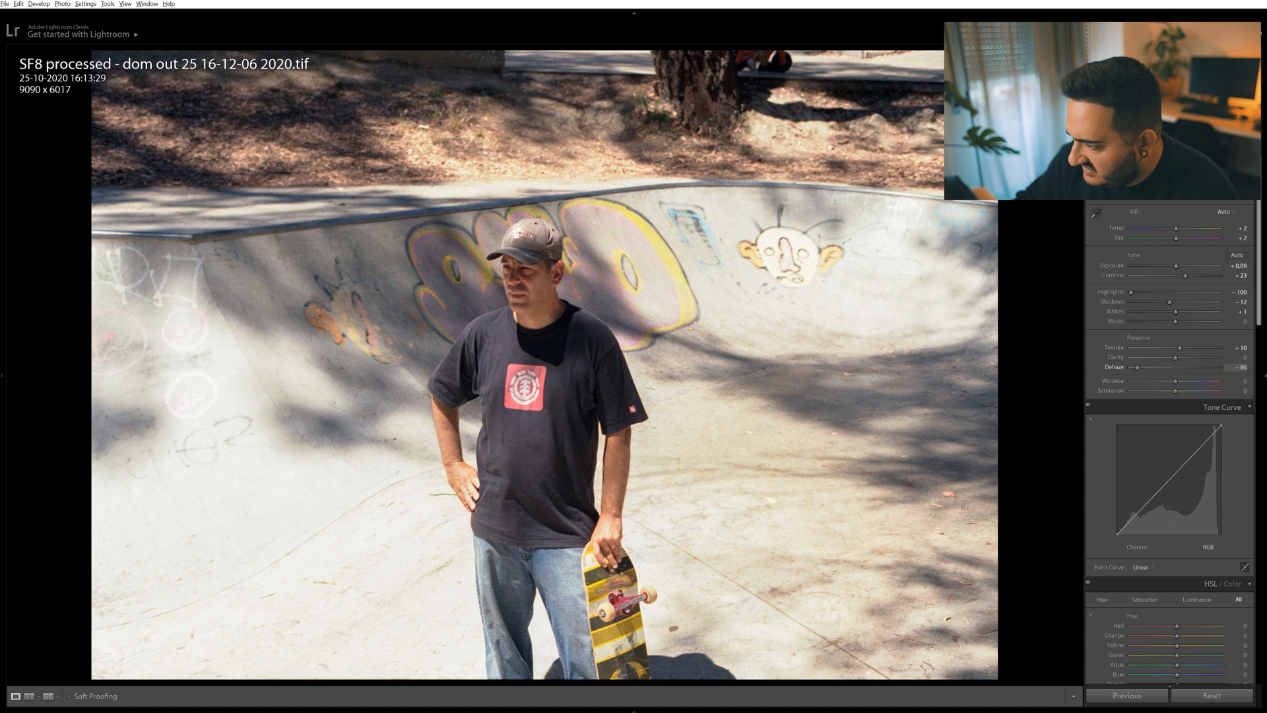
{"action": "key", "text": "ctrl+z"}
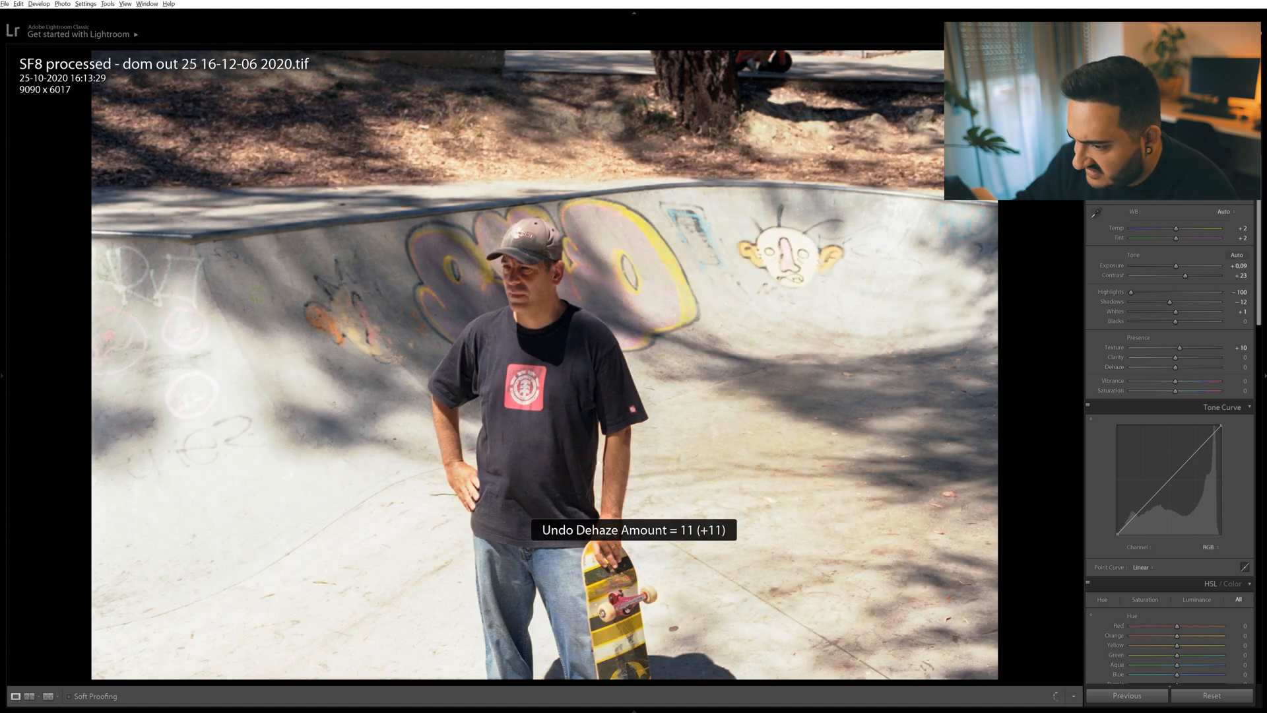
{"action": "key", "text": "ctrl+z"}
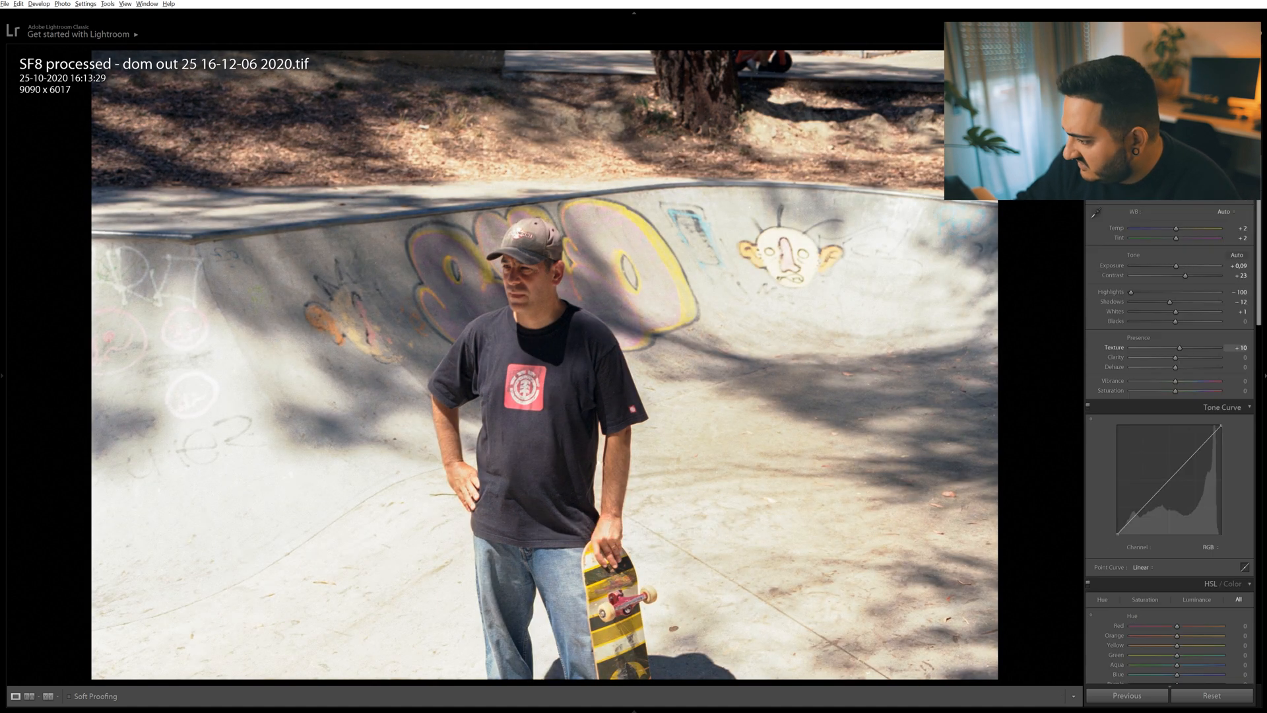
Set the HSL saturation to +38 for Blue and -7 for Red.
{"action": "scroll", "coordinate": [1170, 396], "scroll_direction": "down", "scroll_amount": 5}
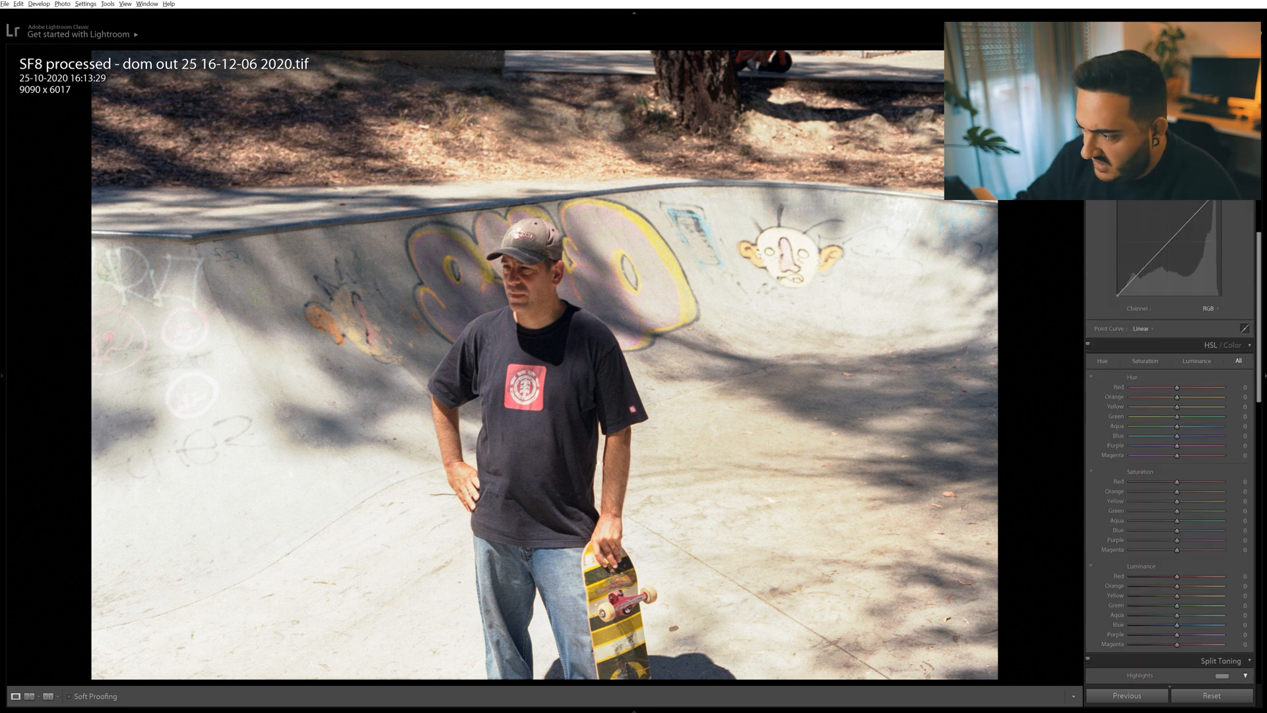
{"action": "scroll", "coordinate": [1170, 429], "scroll_direction": "down", "scroll_amount": 3}
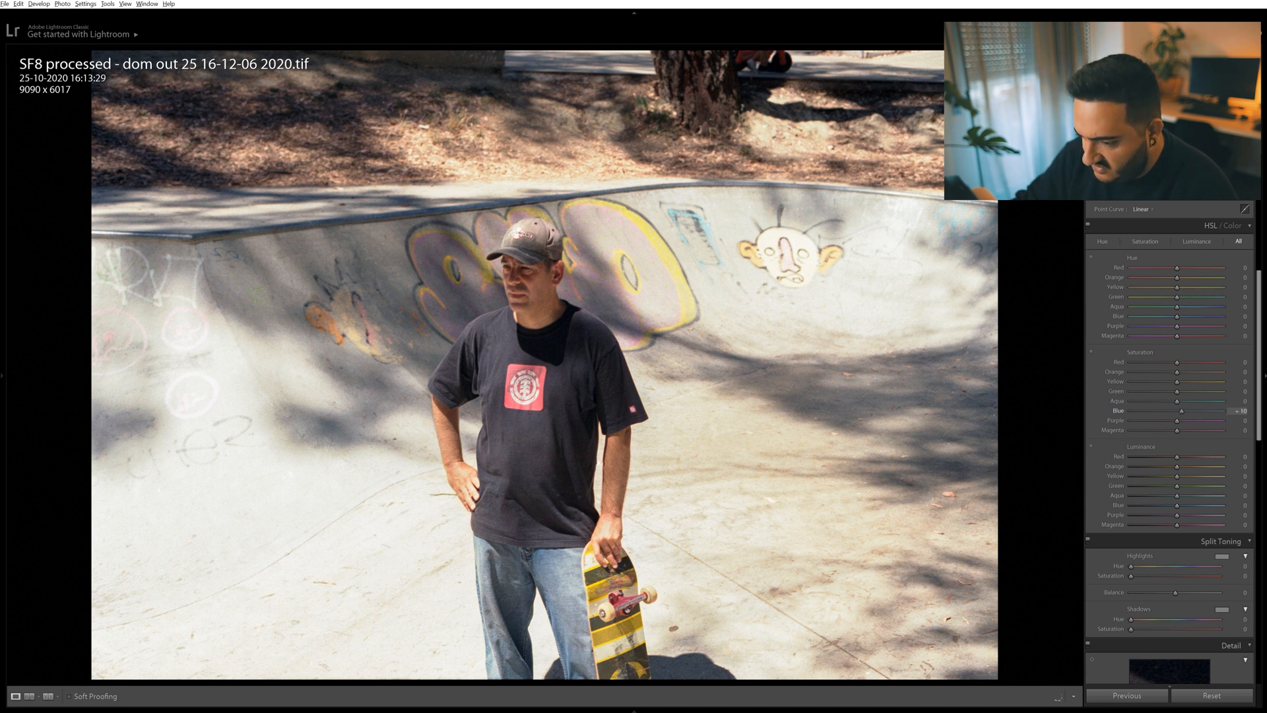
{"action": "mouse_move", "coordinate": [1181, 411]}
{"action": "left_mouse_down"}
{"action": "mouse_move", "coordinate": [1202, 411]}
{"action": "mouse_move", "coordinate": [1190, 411]}
{"action": "left_mouse_up"}
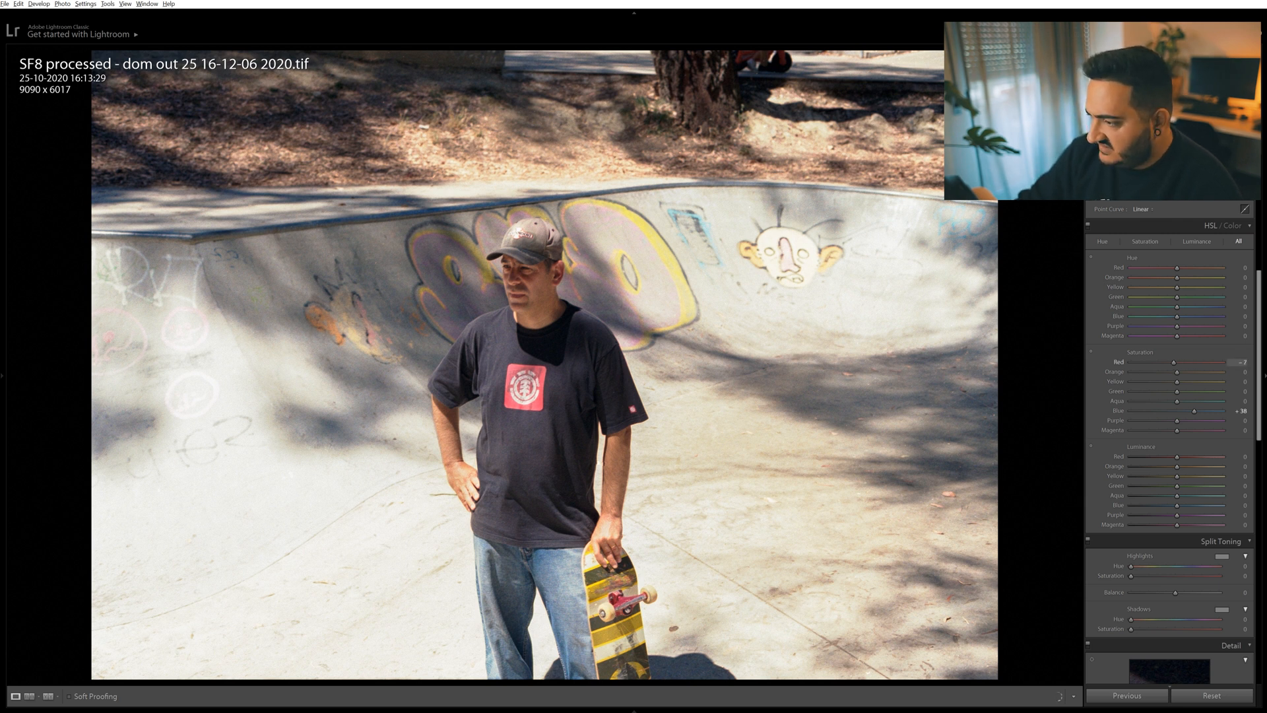
Review the sharpening, noise reduction and lens correction settings, and inspect the man's face up close.
{"action": "scroll", "coordinate": [1171, 363], "scroll_direction": "down", "scroll_amount": 7}
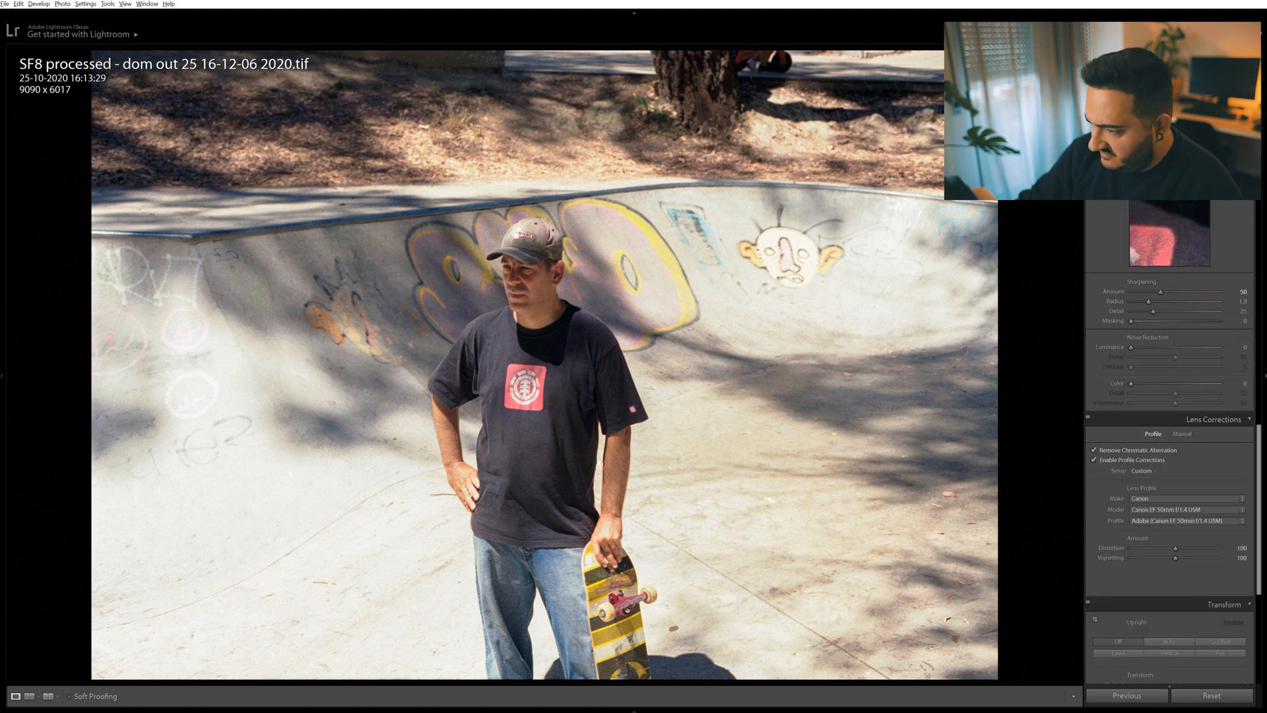
{"action": "scroll", "coordinate": [1171, 363], "scroll_direction": "up", "scroll_amount": 2}
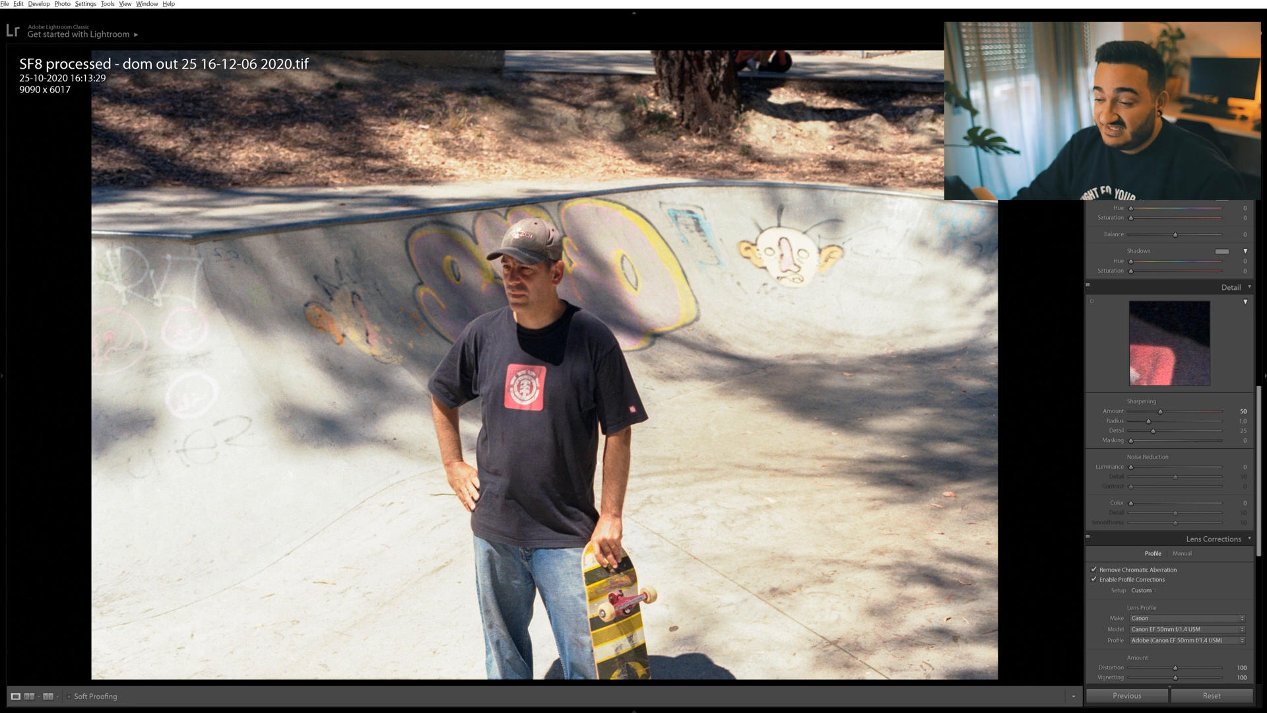
{"action": "scroll", "coordinate": [1169, 449], "scroll_direction": "down", "scroll_amount": 3}
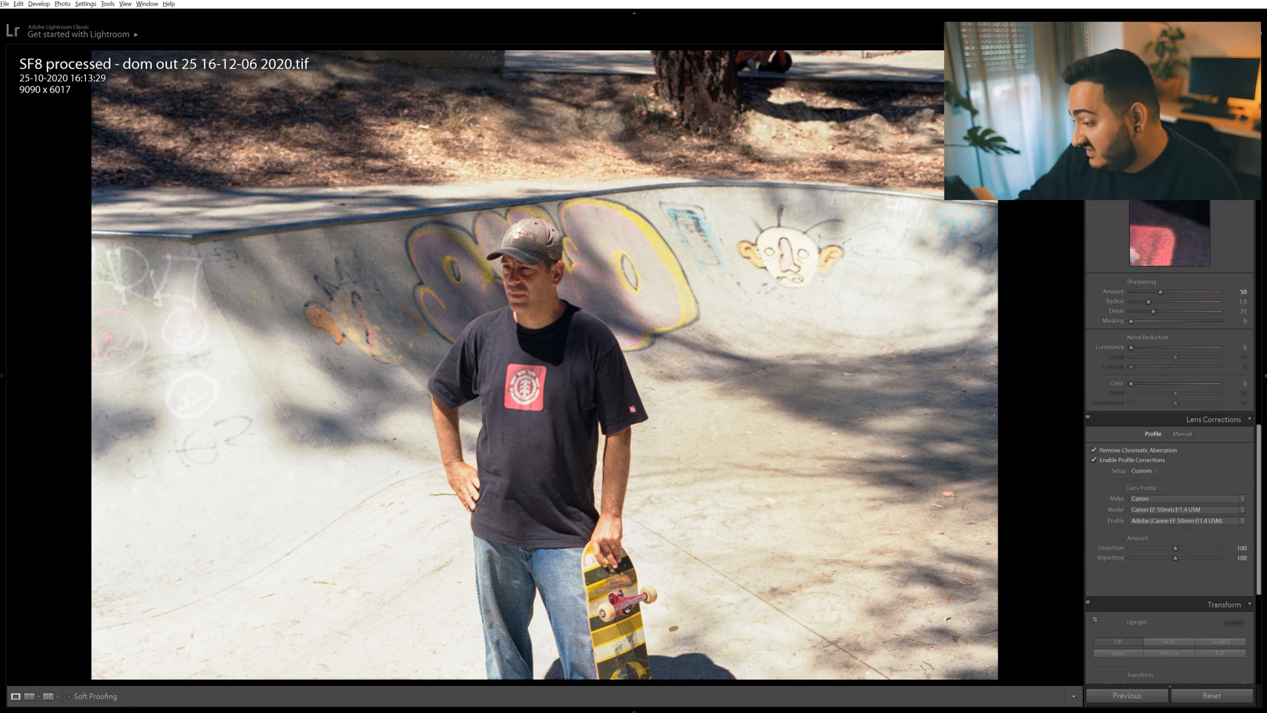
{"action": "scroll", "coordinate": [1169, 449], "scroll_direction": "up", "scroll_amount": 10}
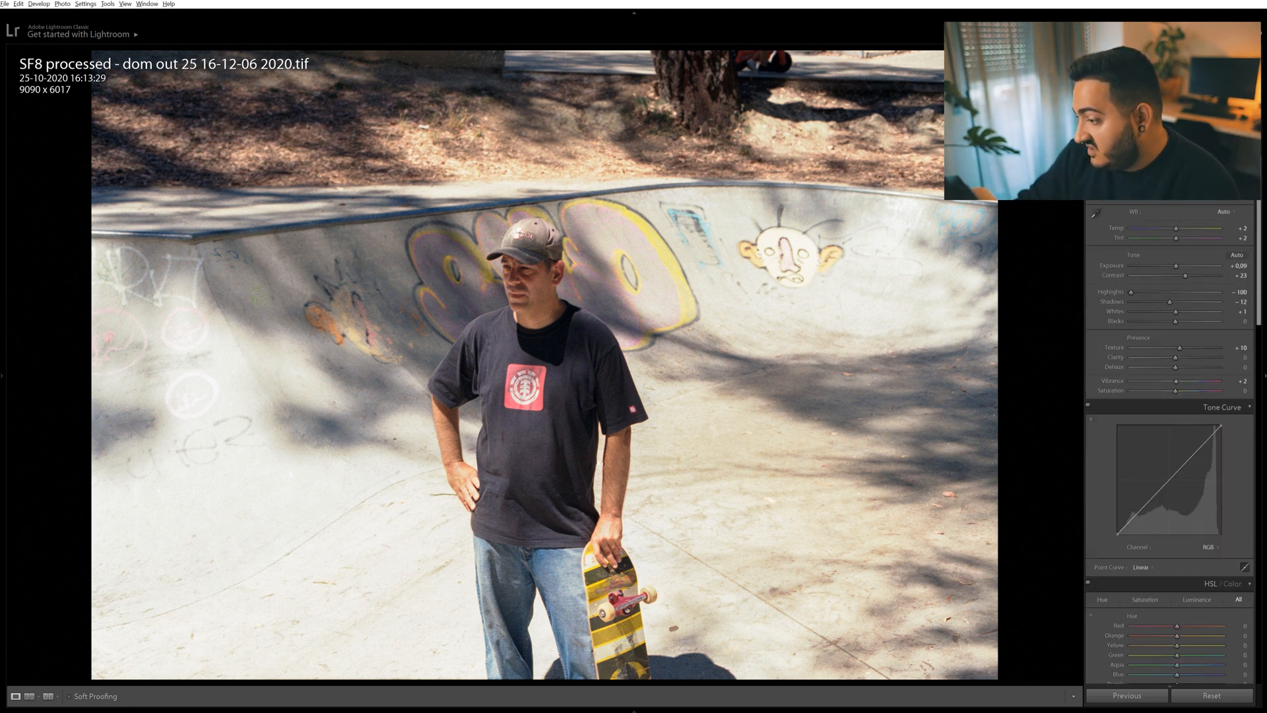
{"action": "key", "text": "z"}
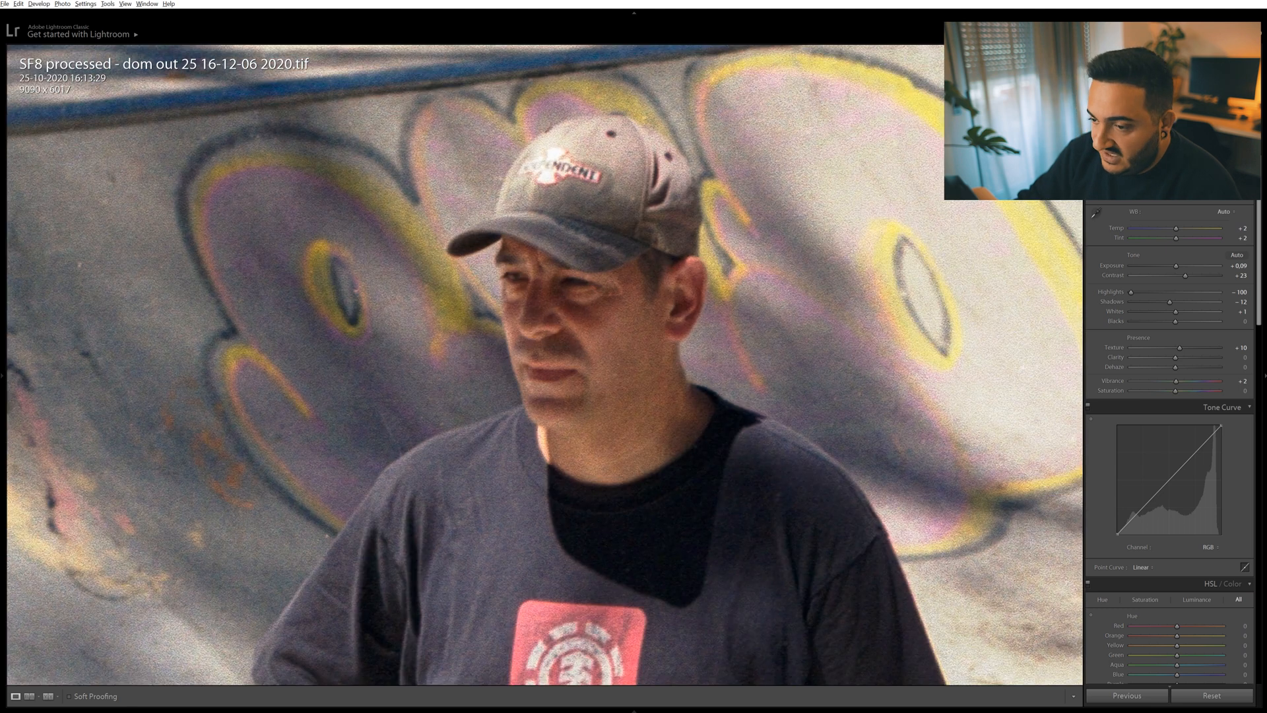
Try to heal the small mark on the man's cheek below his eye, and undo the spot removal.
{"action": "key", "text": "q"}
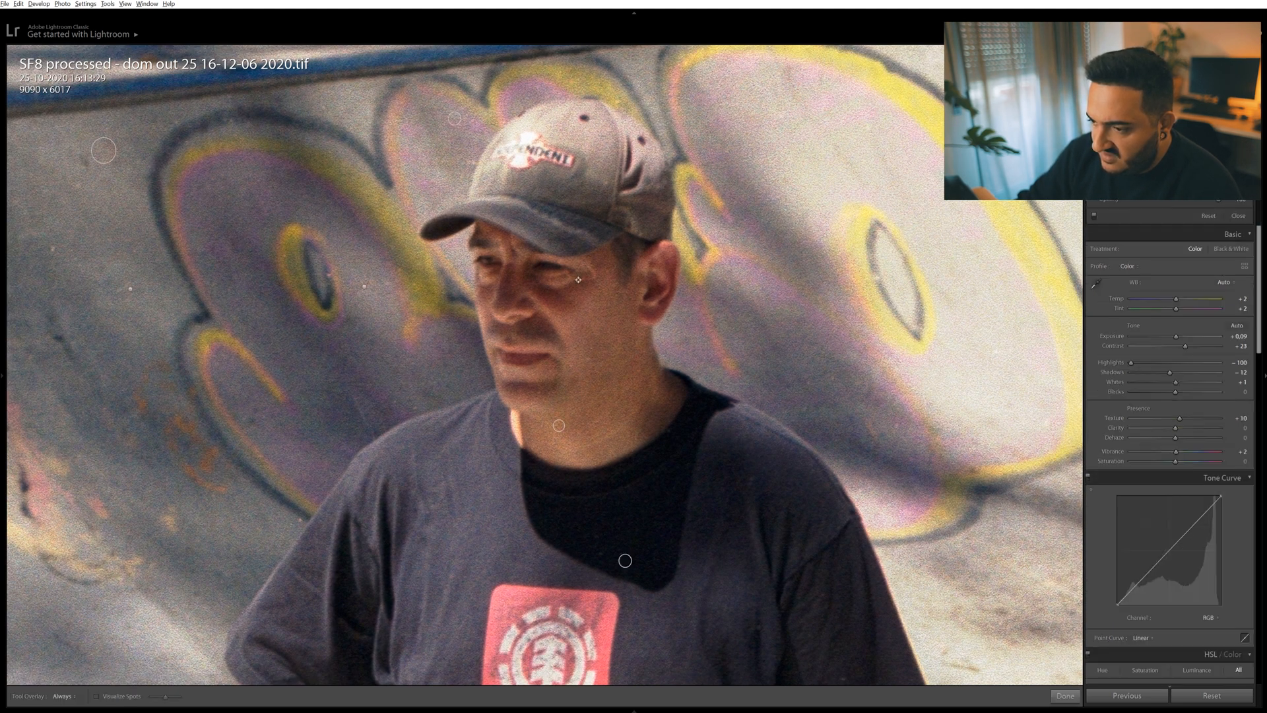
{"action": "left_click_drag", "start_coordinate": [578, 279], "coordinate": [597, 277]}
{"action": "key", "text": "q"}
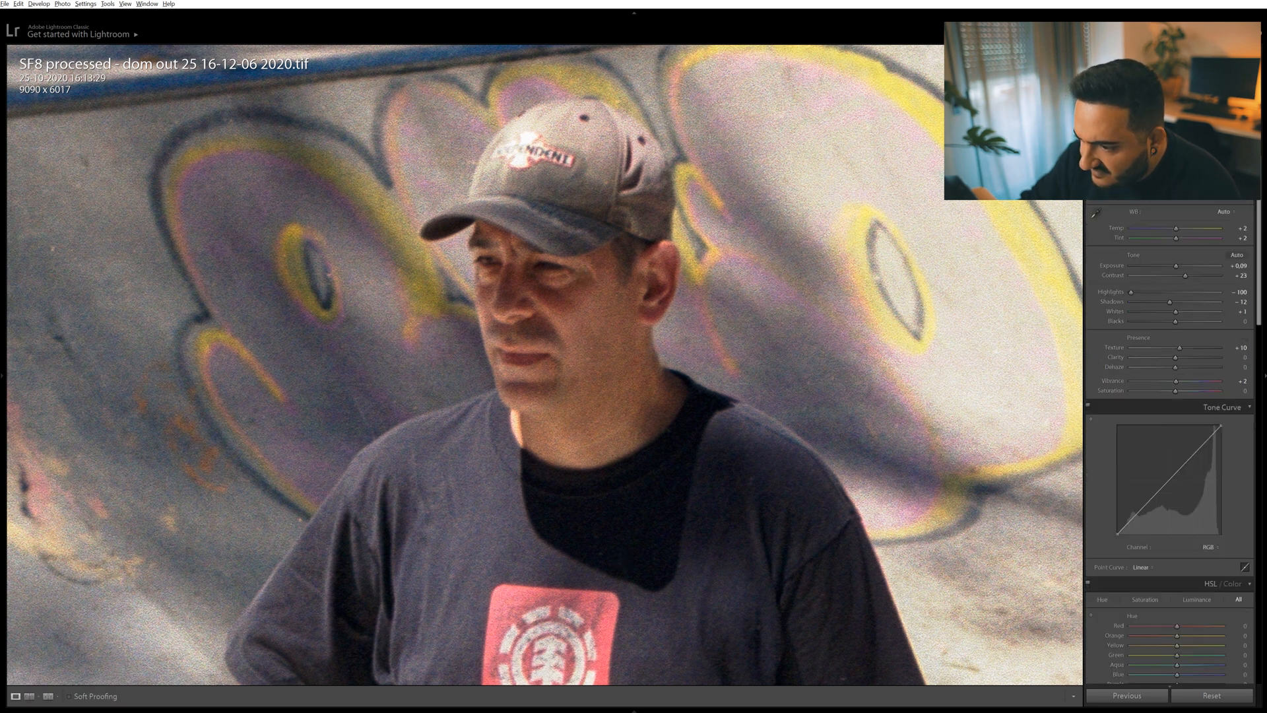
{"action": "key", "text": "q"}
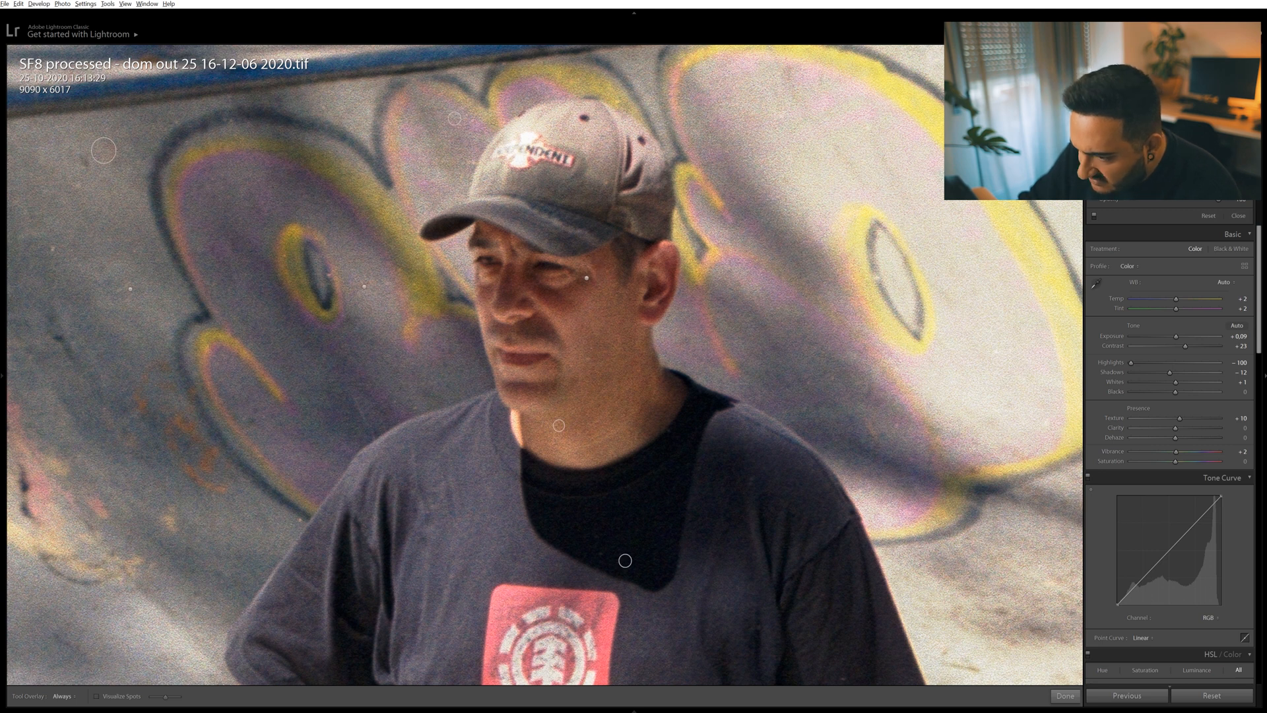
{"action": "left_click_drag", "start_coordinate": [587, 277], "coordinate": [598, 277]}
{"action": "key", "text": "q"}
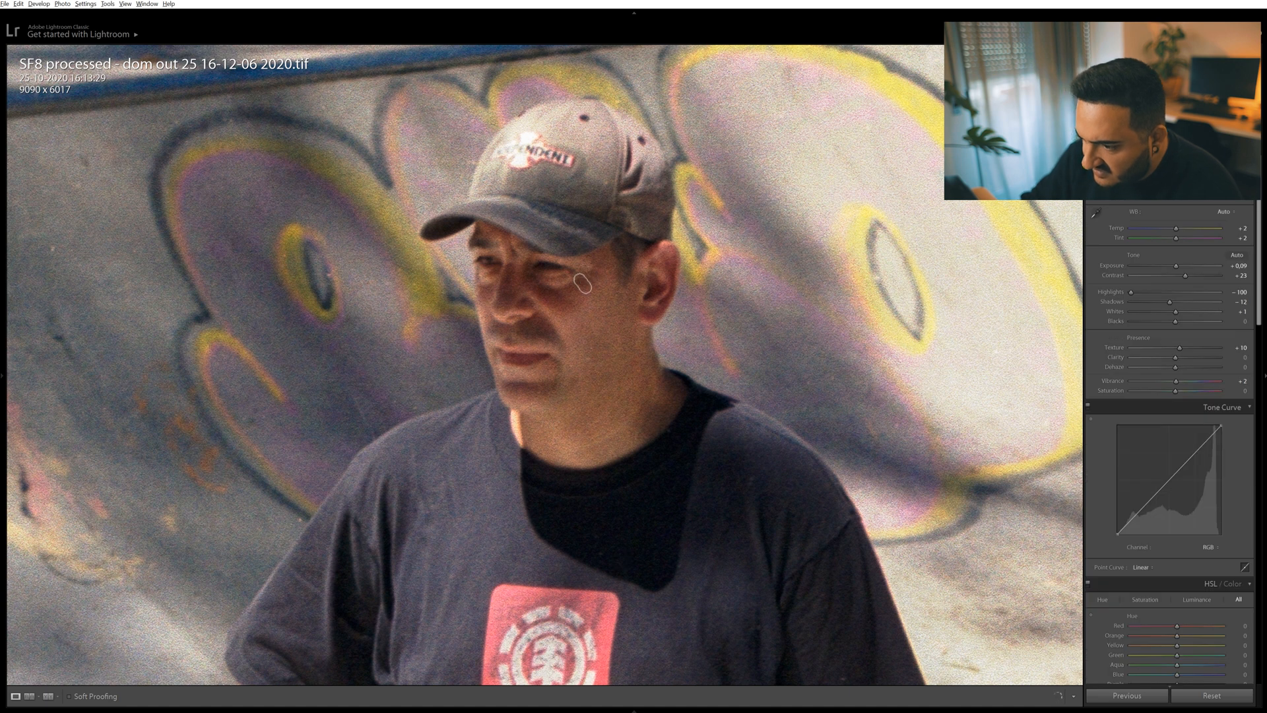
{"action": "key", "text": "ctrl+z"}
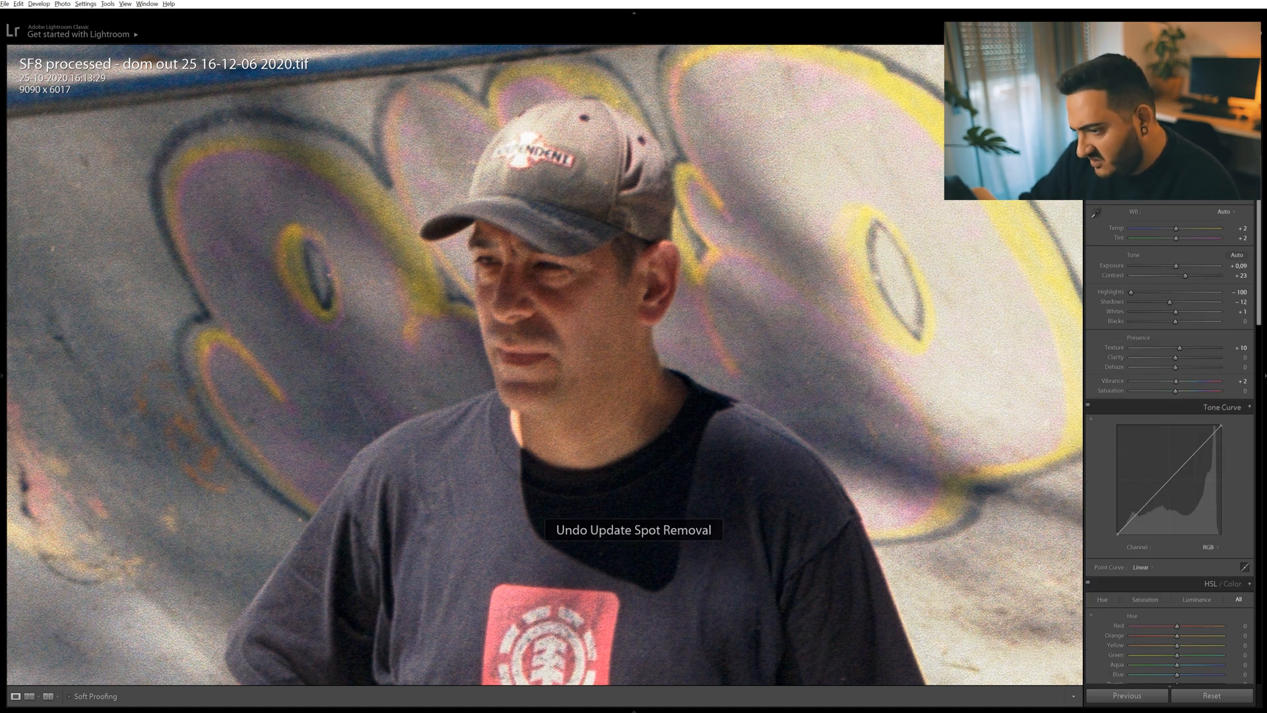
{"action": "key", "text": "ctrl+z"}
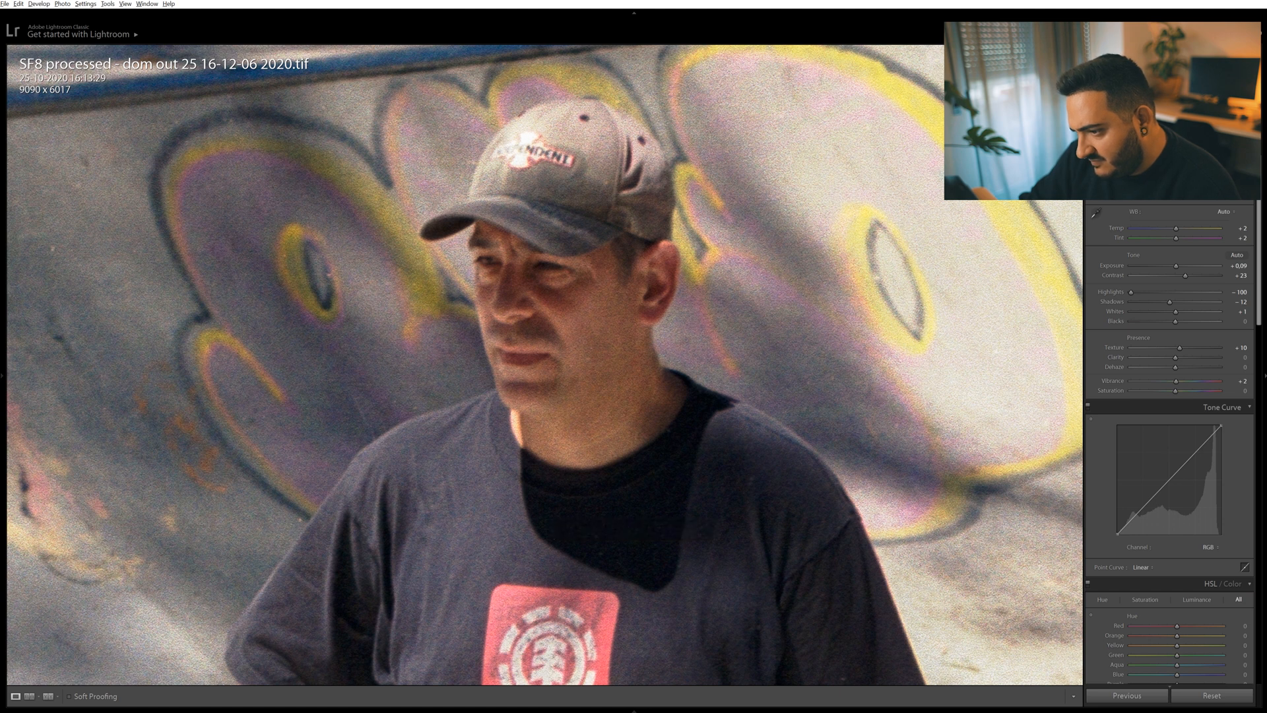
Try the whole photo's Exposure at -0.21 and undo the change.
{"action": "key", "text": "z"}
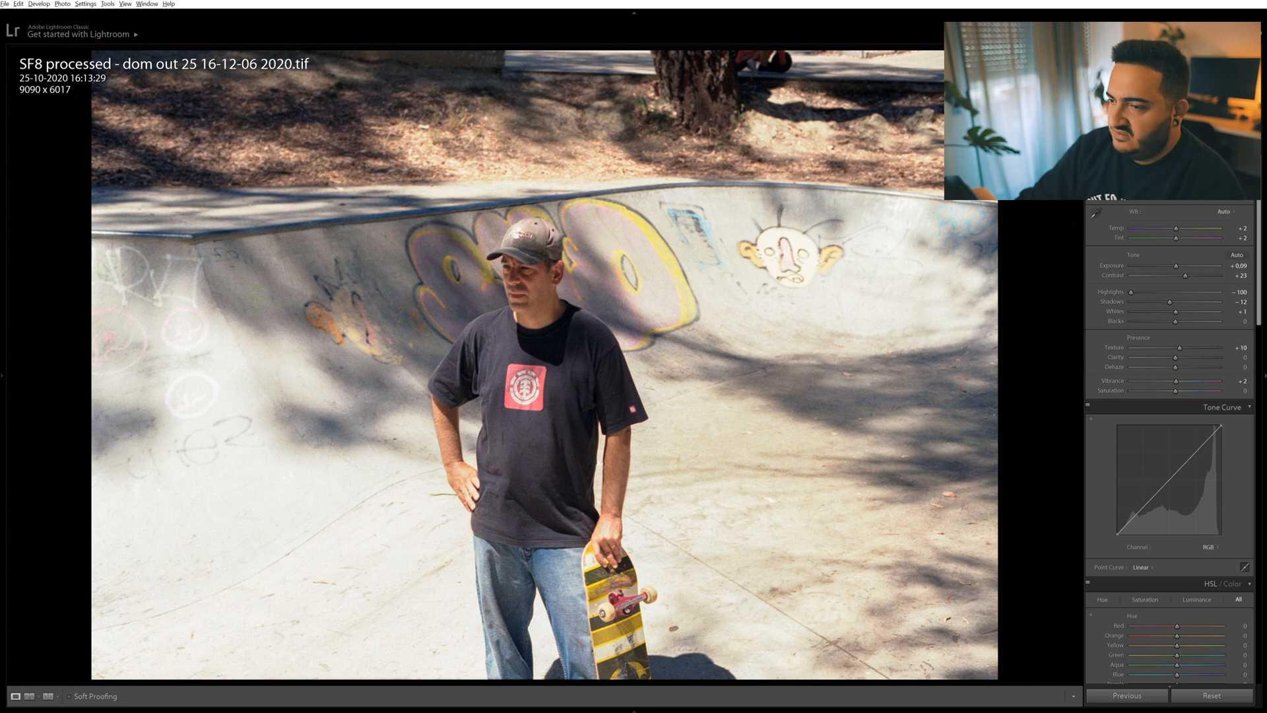
{"action": "left_click_drag", "start_coordinate": [1174, 266], "coordinate": [1174, 266]}
{"action": "key", "text": "ctrl+z"}
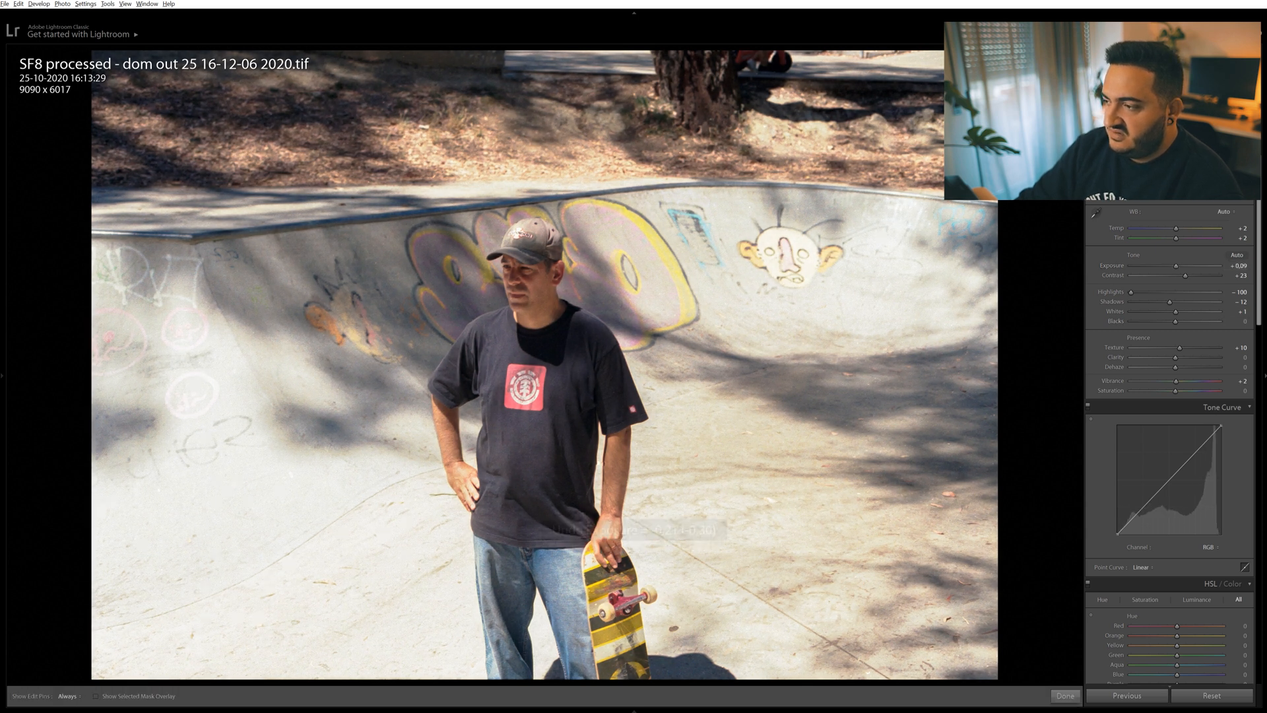
Add a graduated filter slanting from the photo's lower-left side toward the man and set its Exposure to -1.48.
{"action": "key", "text": "m"}
{"action": "left_click_drag", "start_coordinate": [77, 559], "coordinate": [484, 454]}
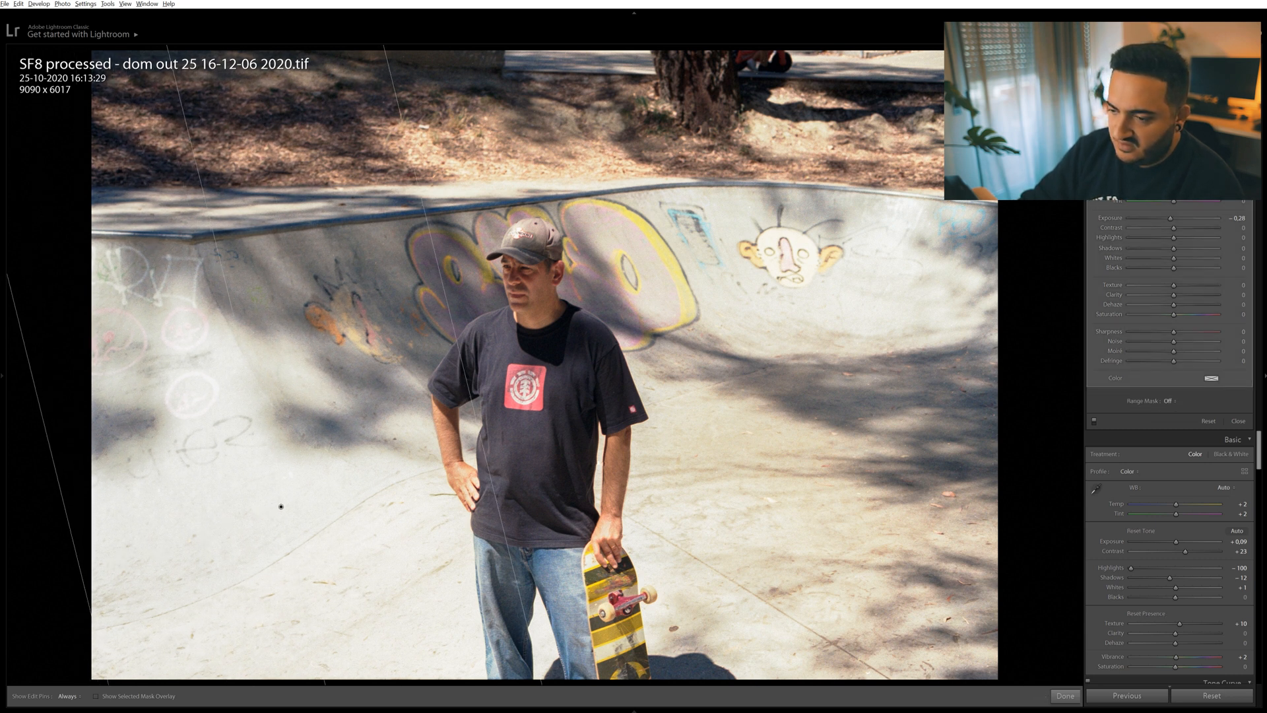
{"action": "double_click", "coordinate": [1101, 175]}
{"action": "left_click_drag", "start_coordinate": [1174, 218], "coordinate": [1157, 219]}
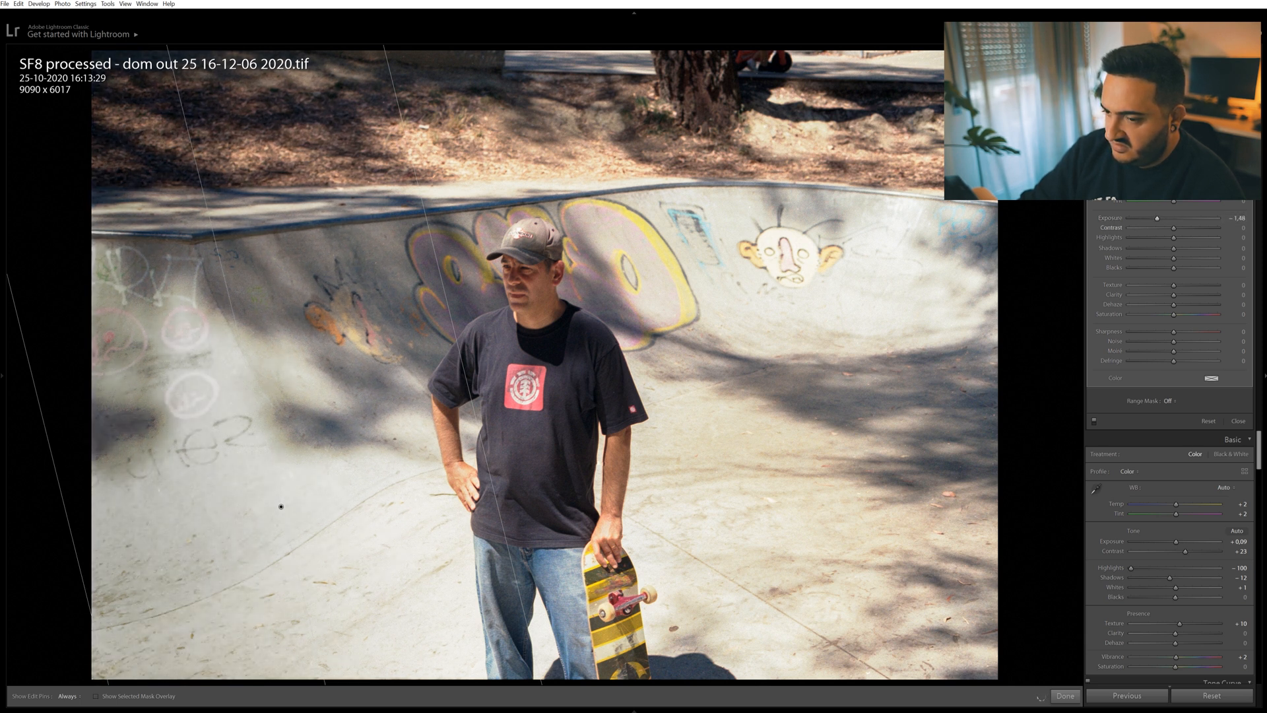
{"action": "key", "text": "m"}
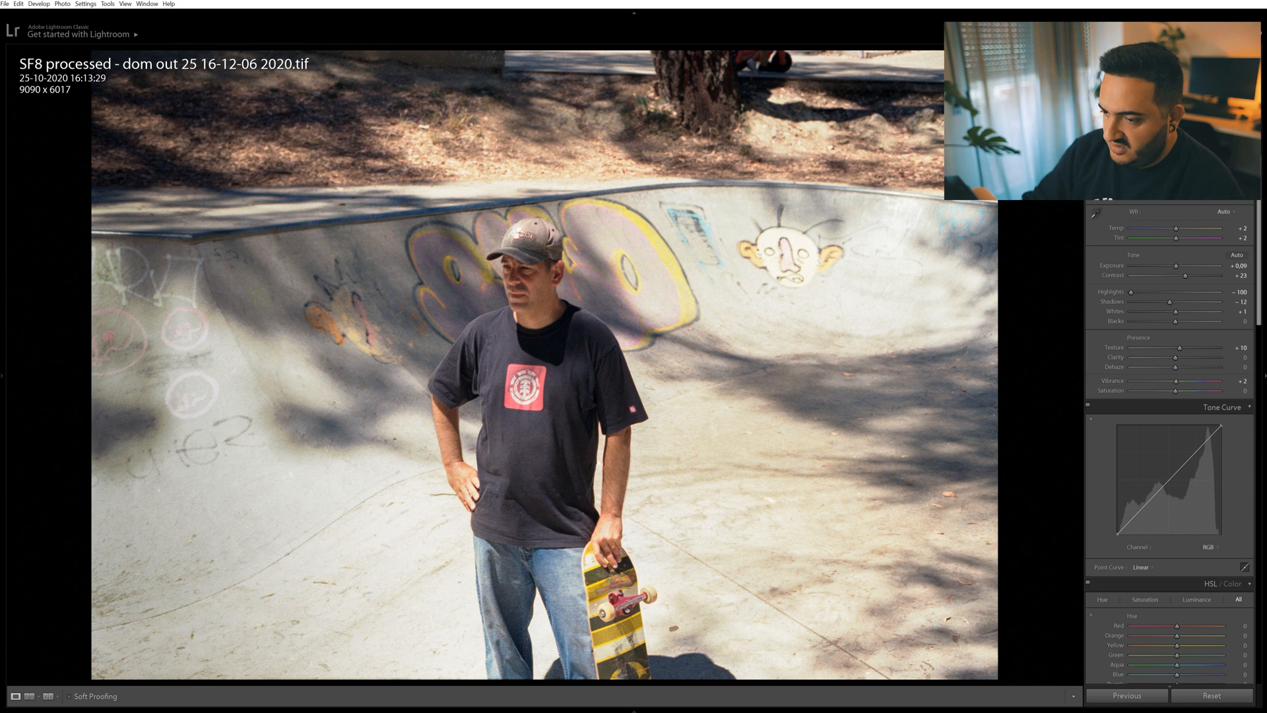
Add a second graduated filter slanting from the photo's upper-right corner toward the graffiti, with Exposure at -0.28.
{"action": "key", "text": "m"}
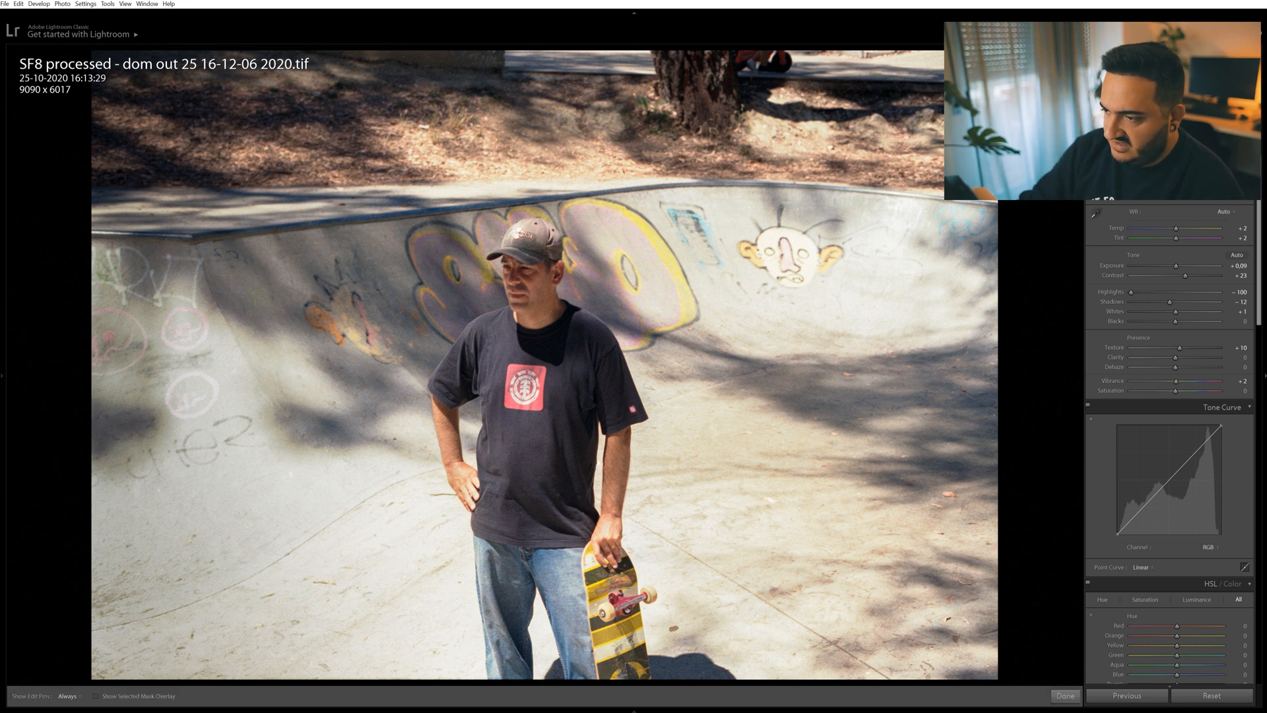
{"action": "mouse_move", "coordinate": [1008, 55]}
{"action": "left_mouse_down"}
{"action": "mouse_move", "coordinate": [832, 170]}
{"action": "mouse_move", "coordinate": [675, 218]}
{"action": "left_mouse_up"}
{"action": "key", "text": "alt"}
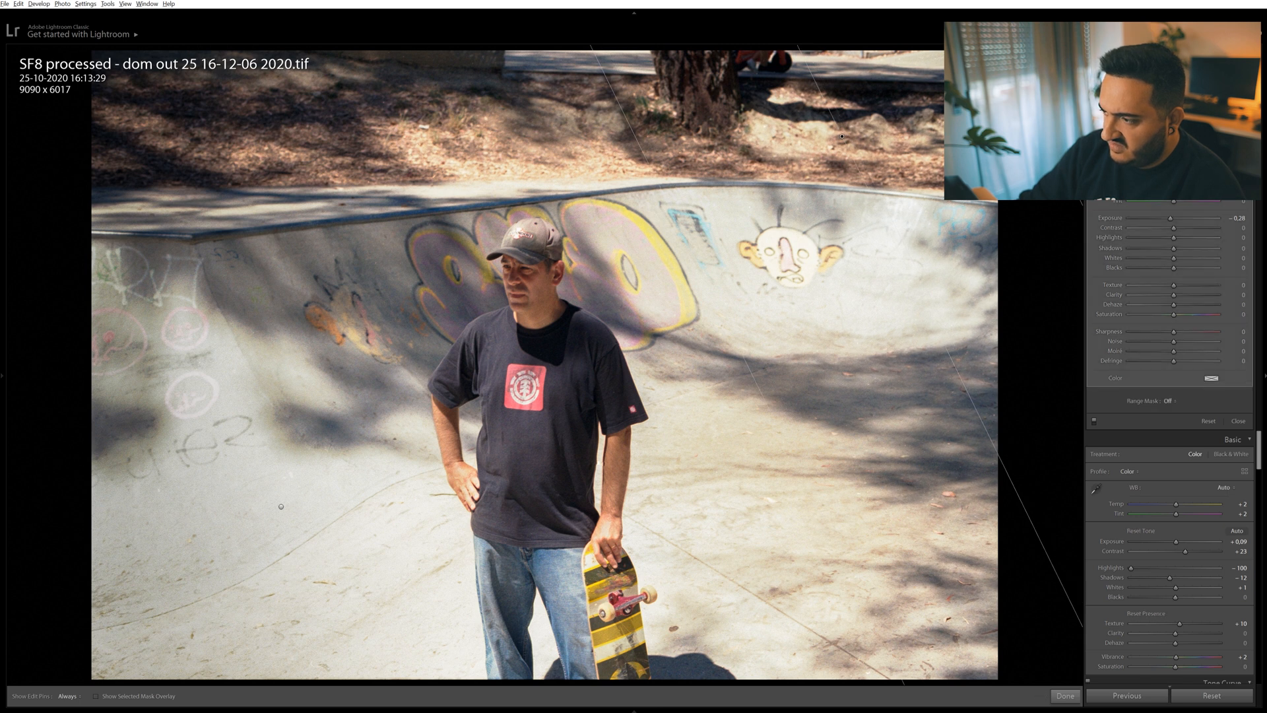
{"action": "key", "text": "m"}
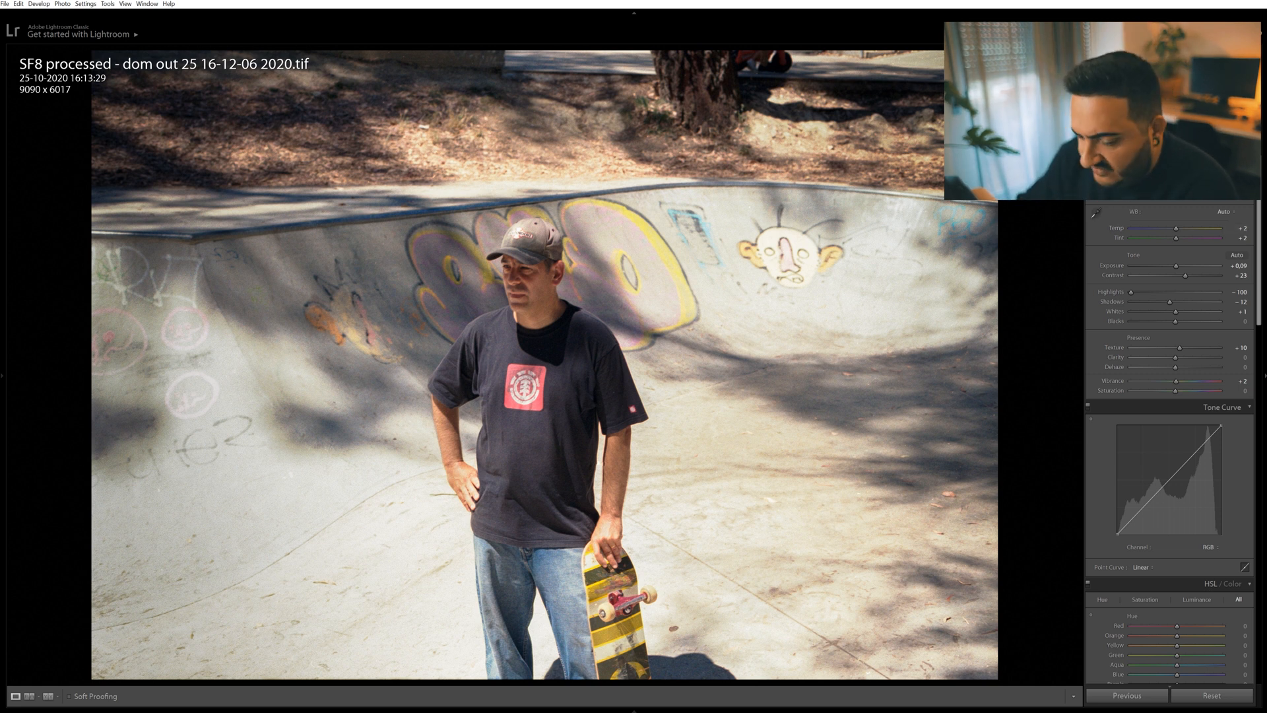
{"action": "key", "text": "q"}
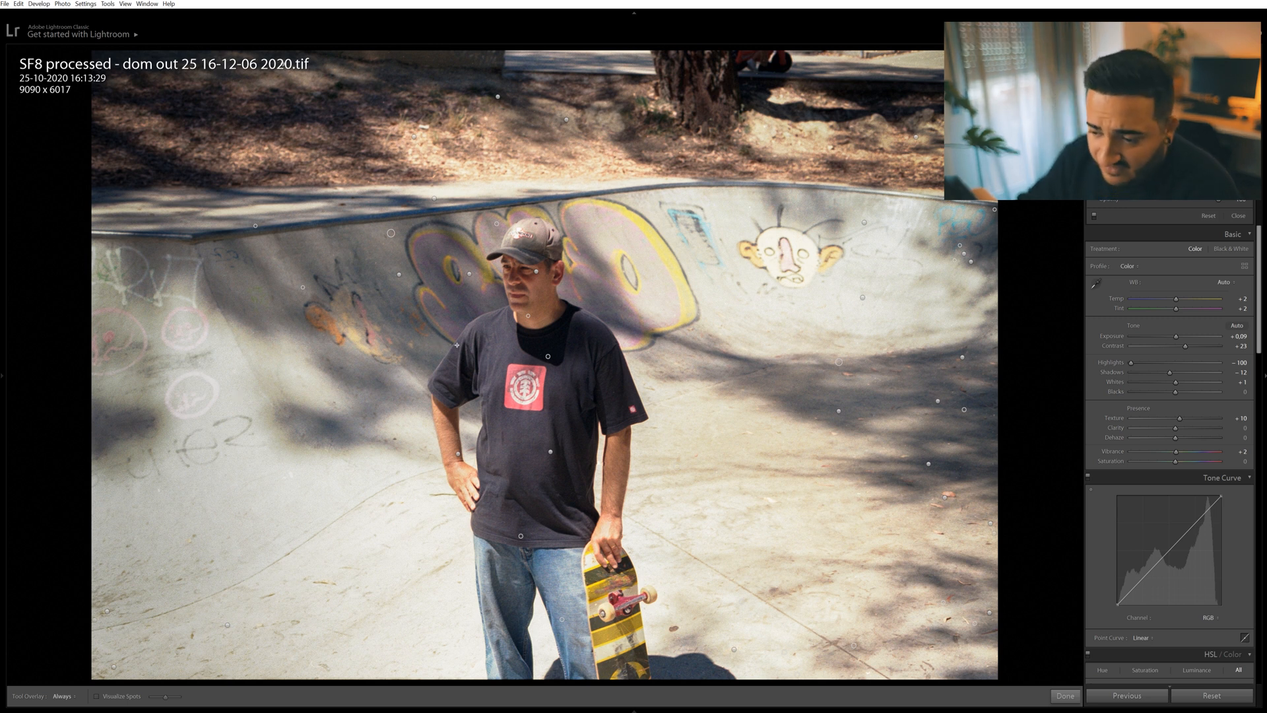
{"action": "key", "text": "q"}
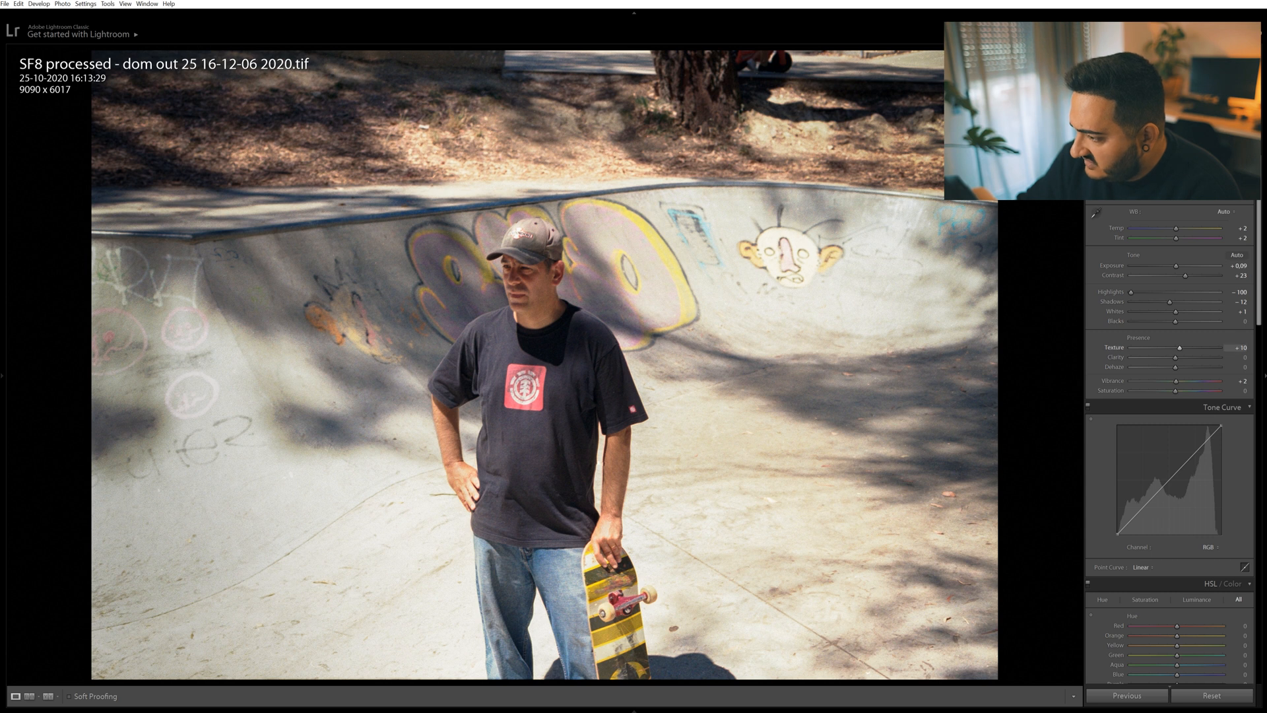
{"action": "scroll", "coordinate": [1172, 396], "scroll_direction": "down", "scroll_amount": 10}
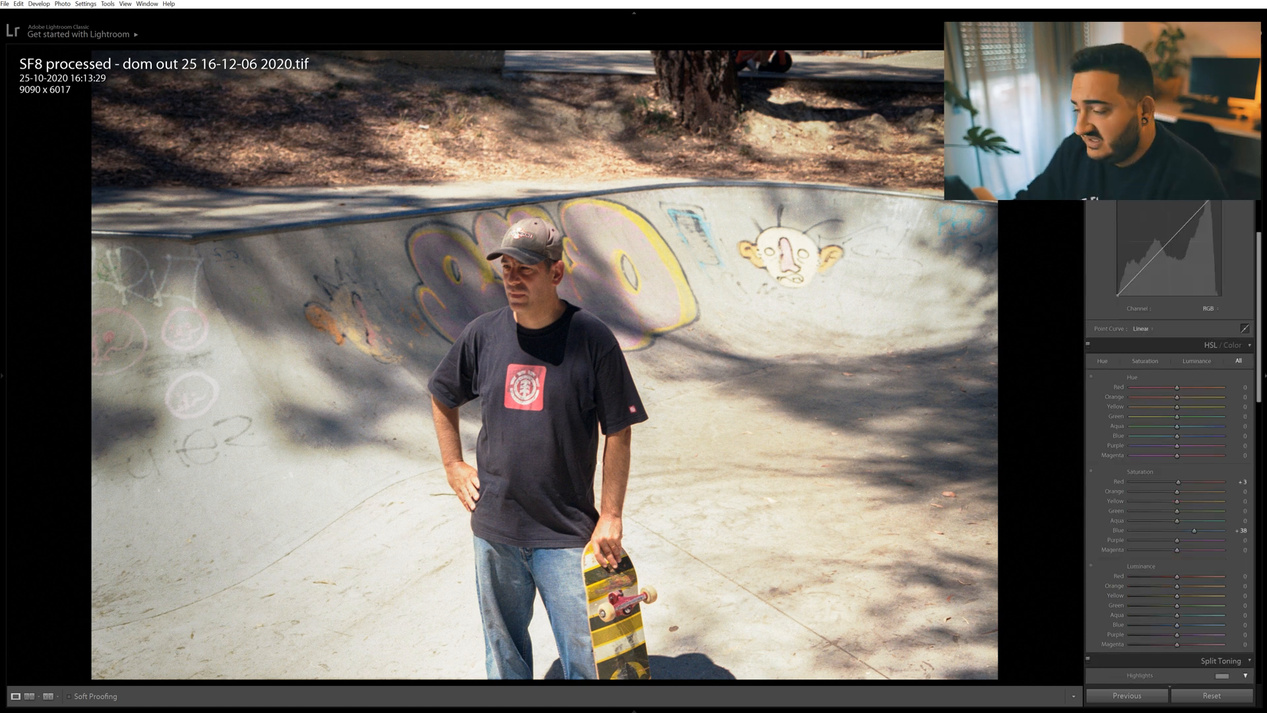
{"action": "scroll", "coordinate": [1171, 396], "scroll_direction": "up", "scroll_amount": 10}
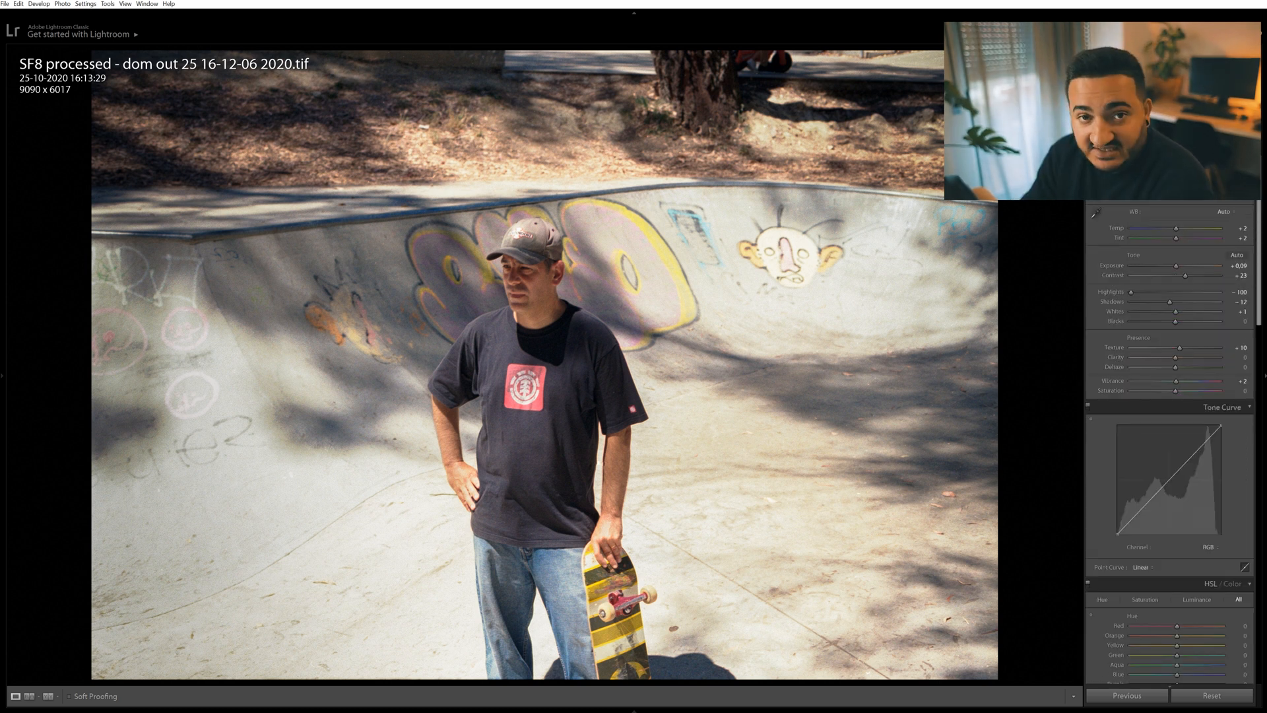